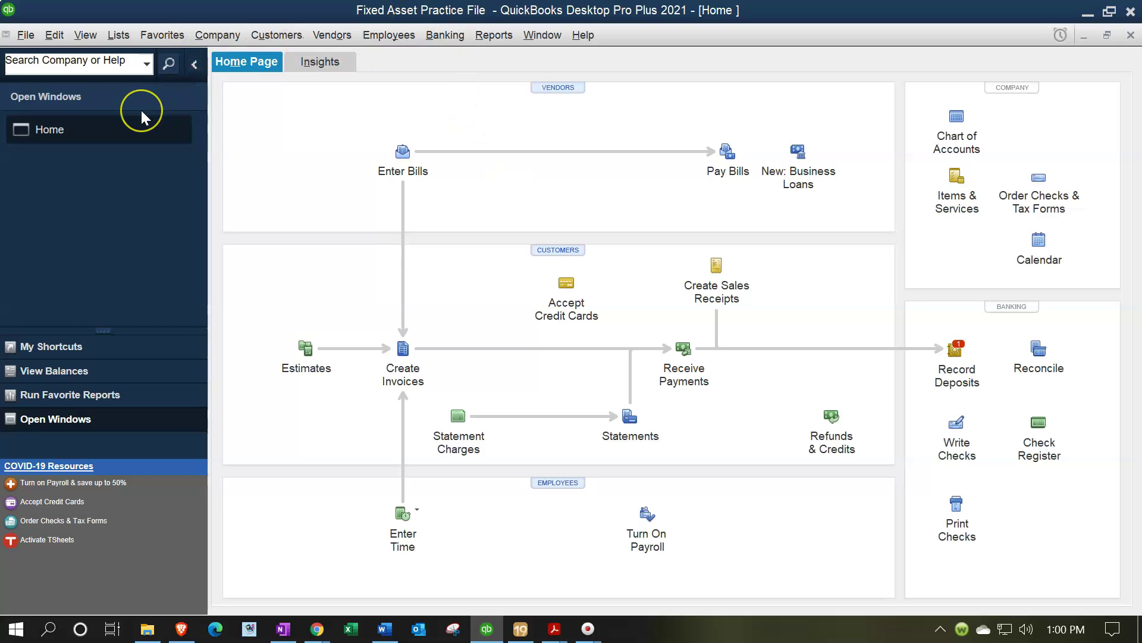
- Show the list of open windows
{"action": "left_click", "coordinate": [85, 35]}
{"action": "left_click", "coordinate": [99, 57]}
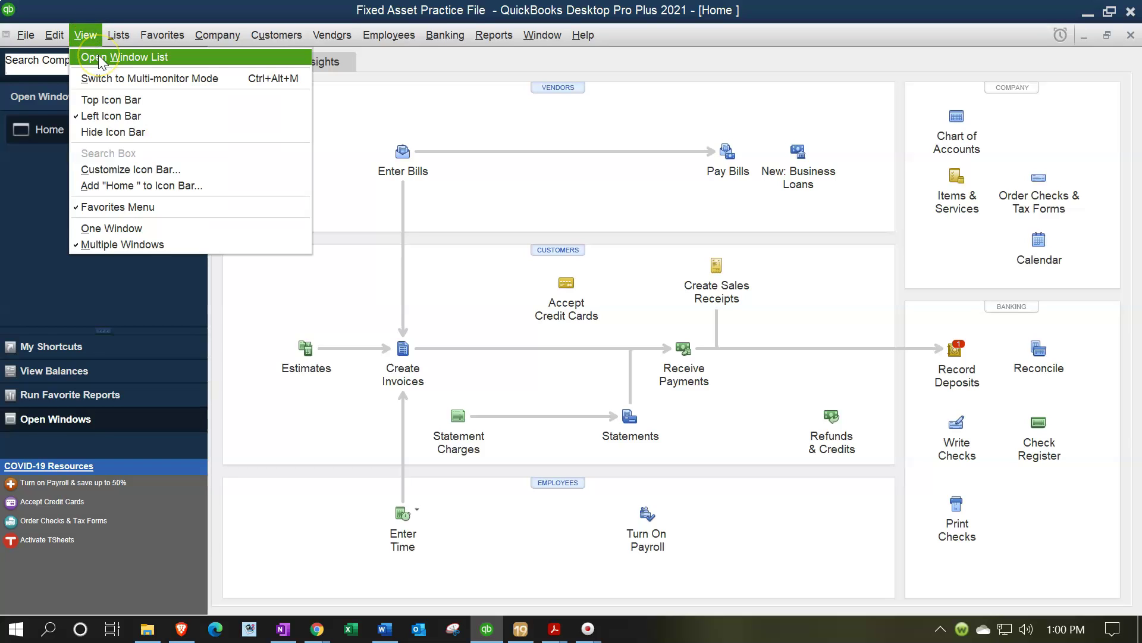
{"action": "left_click", "coordinate": [98, 55]}
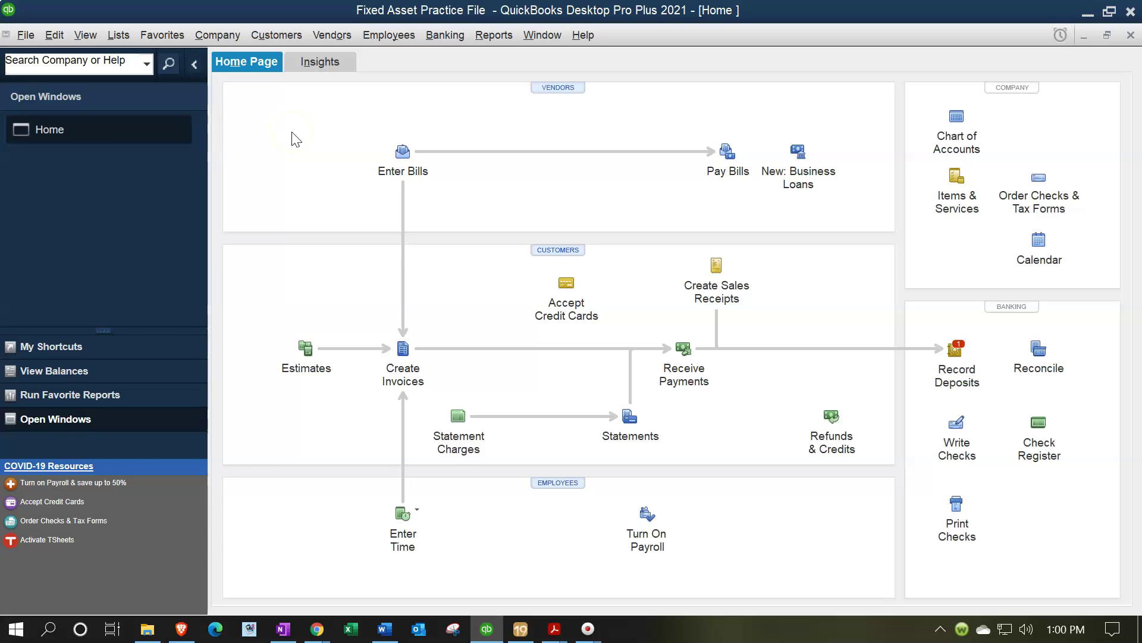
- Run the standard balance sheet report with a custom date range from 01/01/2021 to 12/31/2021
{"action": "left_click", "coordinate": [498, 38]}
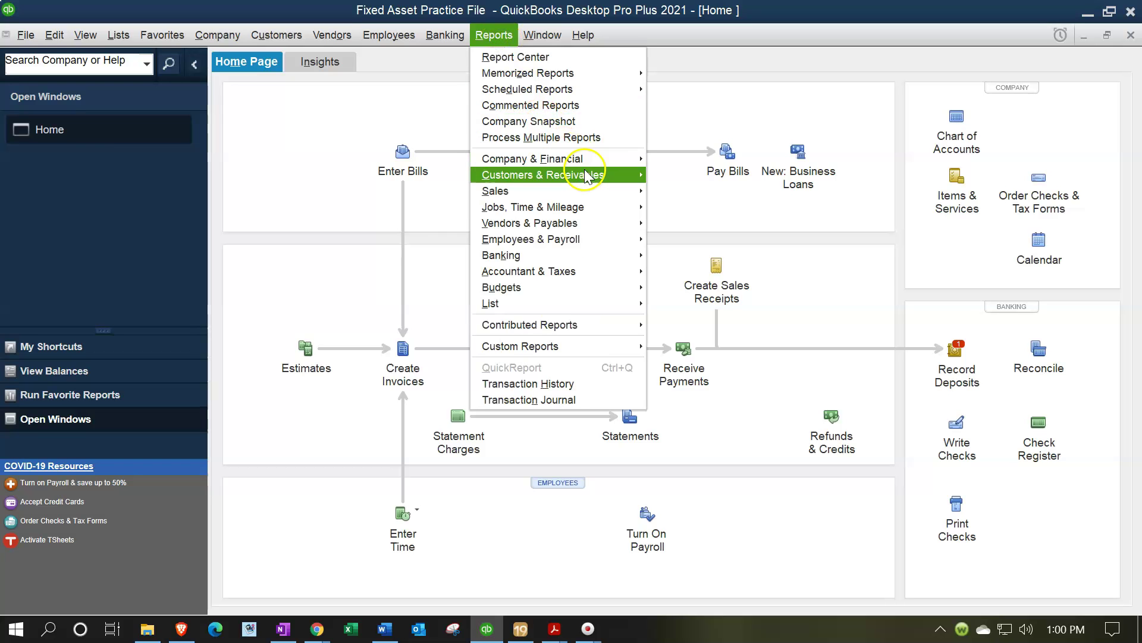
{"action": "mouse_move", "coordinate": [630, 158]}
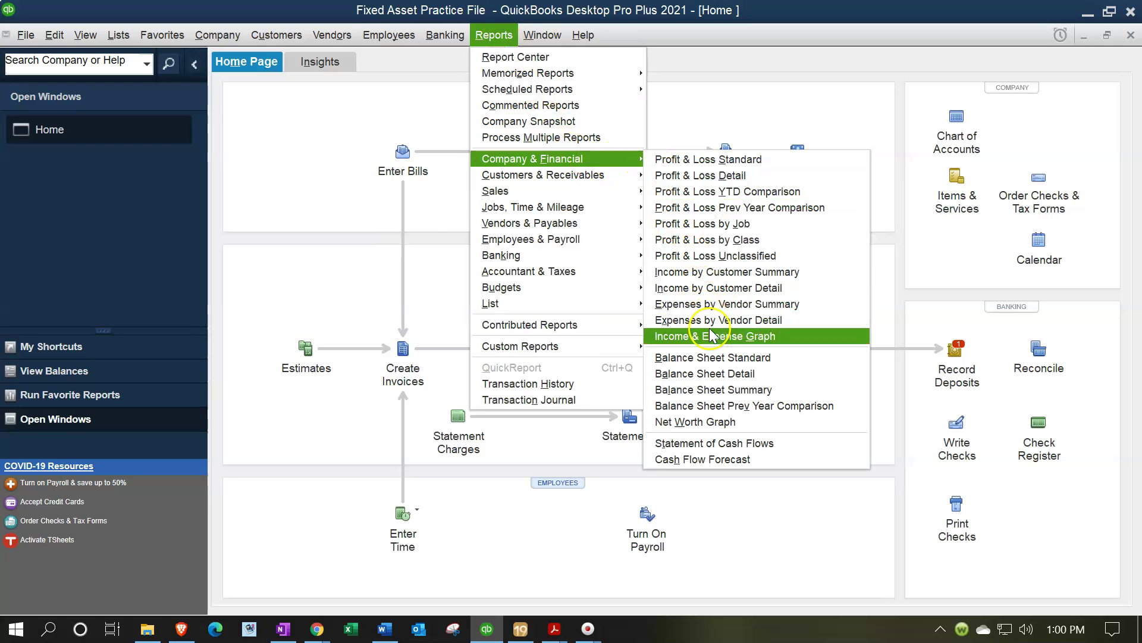
{"action": "left_click", "coordinate": [720, 357]}
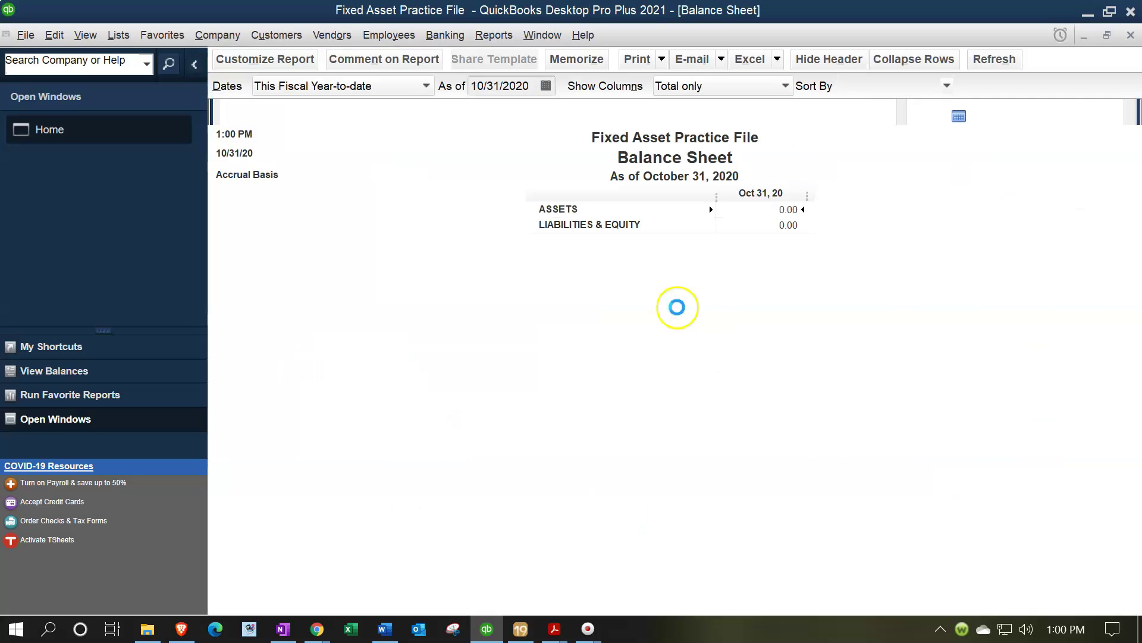
{"action": "left_click", "coordinate": [285, 63]}
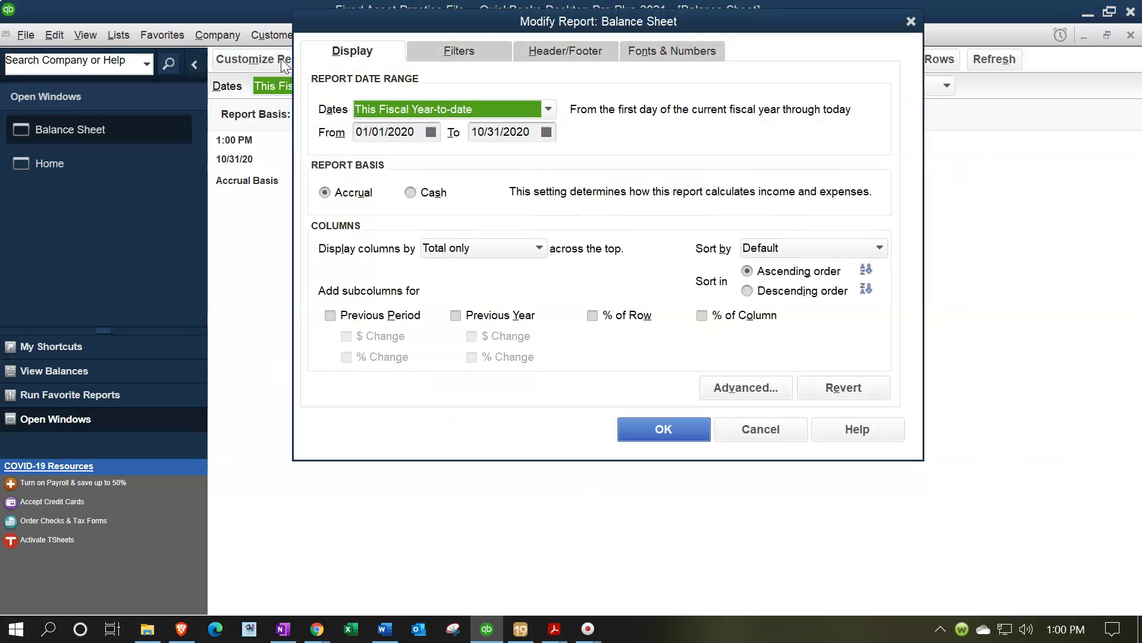
{"action": "key", "text": "Tab"}
{"action": "type", "text": "01/01/2021"}
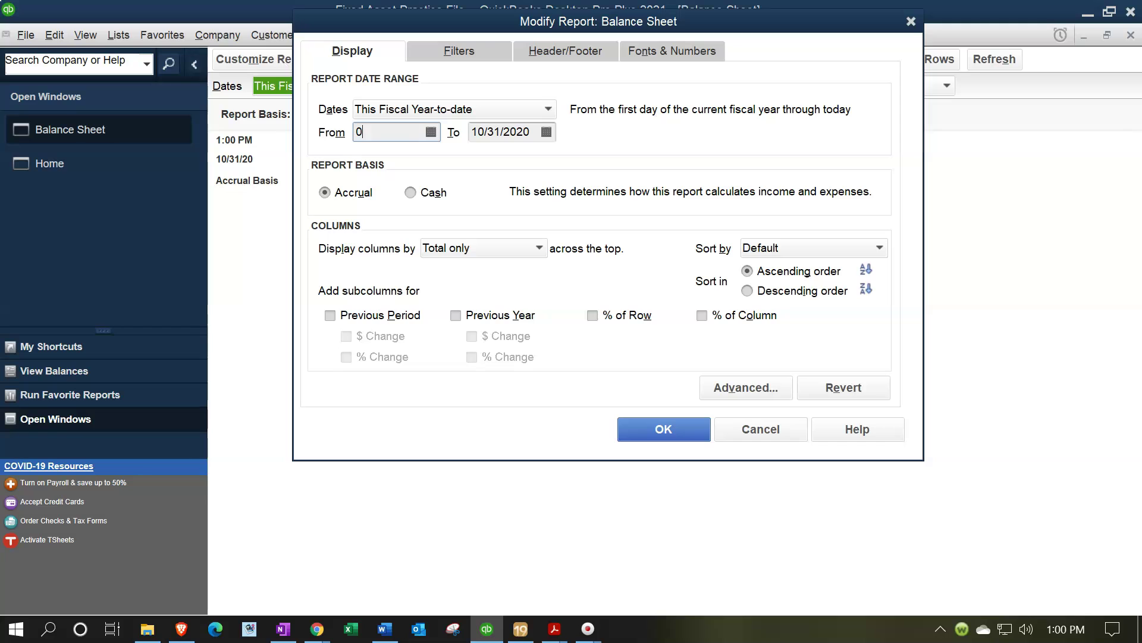
{"action": "key", "text": "Tab"}
{"action": "type", "text": "12/31/2021"}
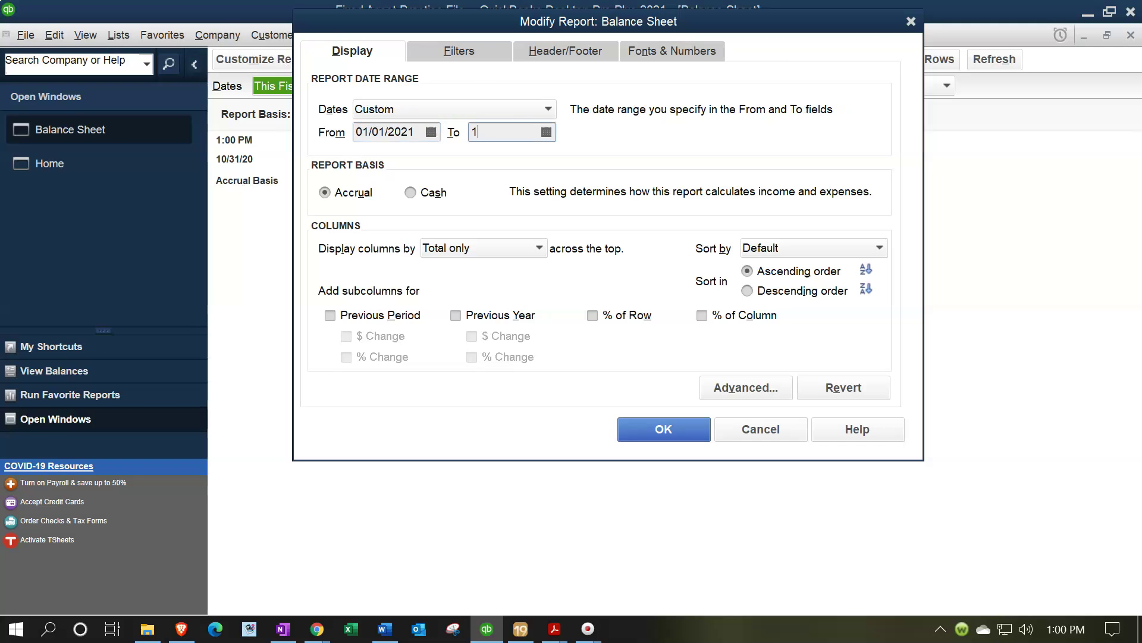
{"action": "key", "text": "Tab"}
{"action": "left_click", "coordinate": [662, 425]}
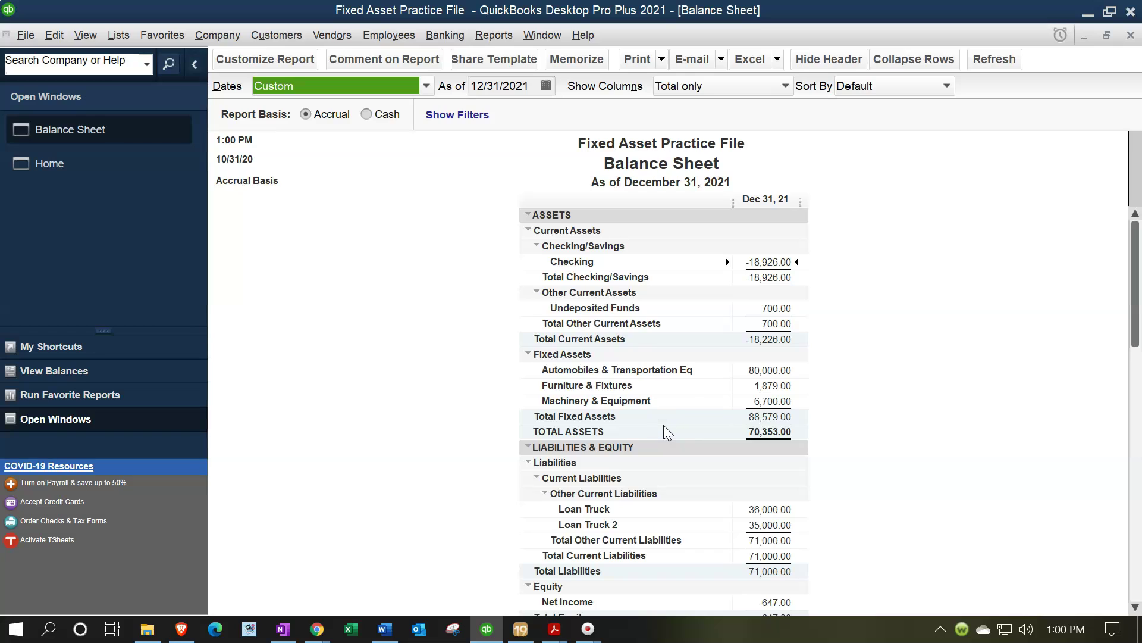
{"action": "left_click", "coordinate": [763, 370]}
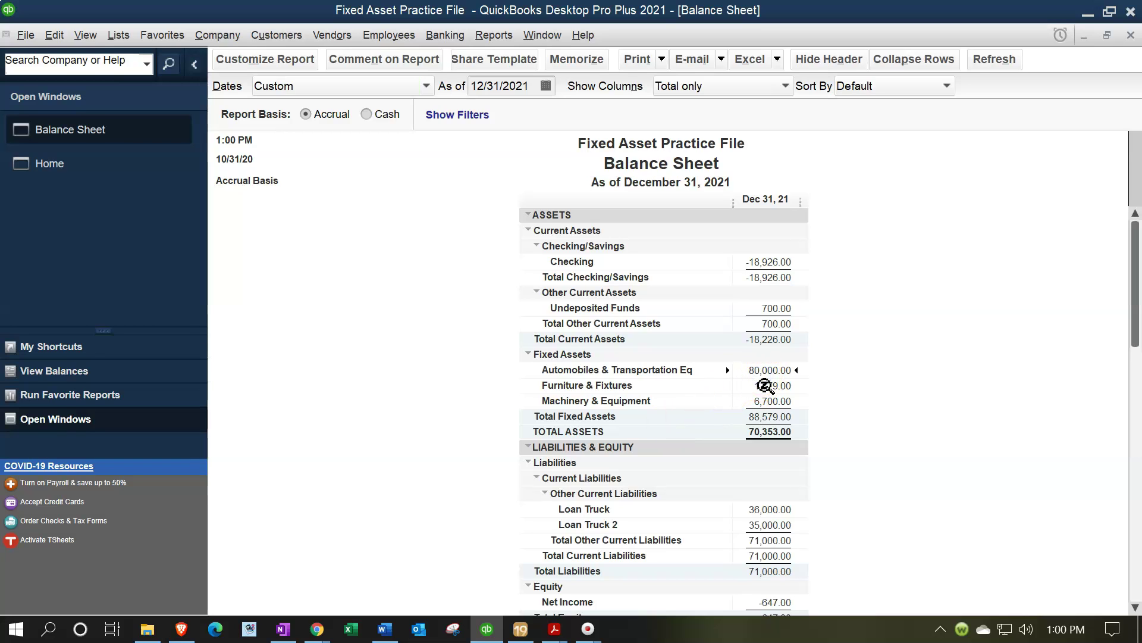
- Run the standard profit and loss report for 01/01/2021 through 12/31/2021
{"action": "left_click", "coordinate": [483, 36]}
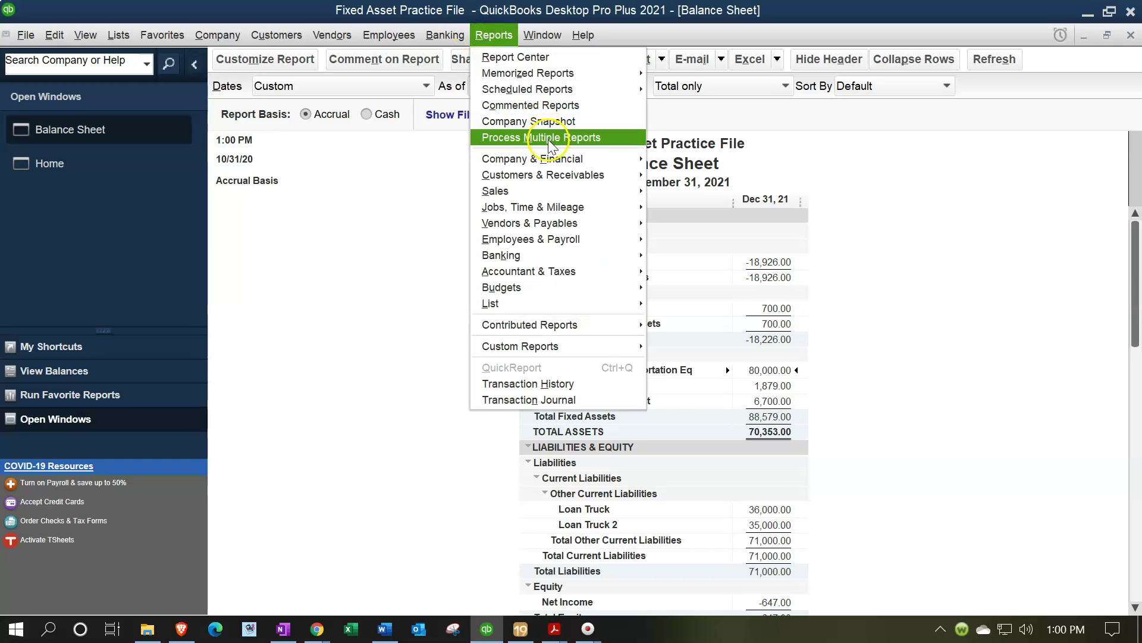
{"action": "mouse_move", "coordinate": [556, 159]}
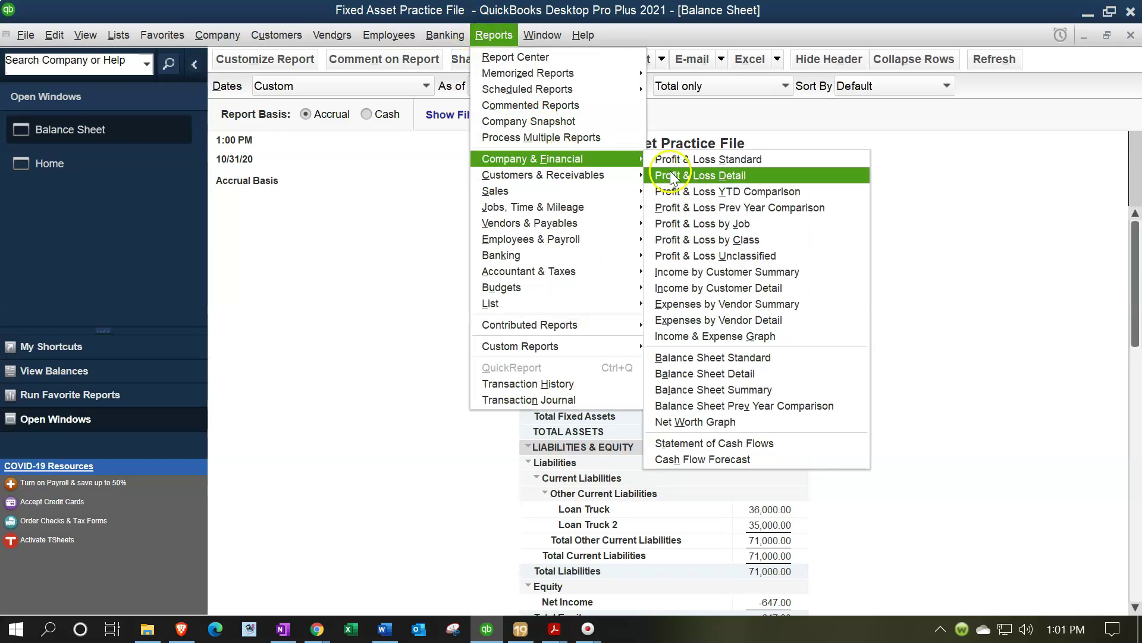
{"action": "left_click", "coordinate": [719, 166]}
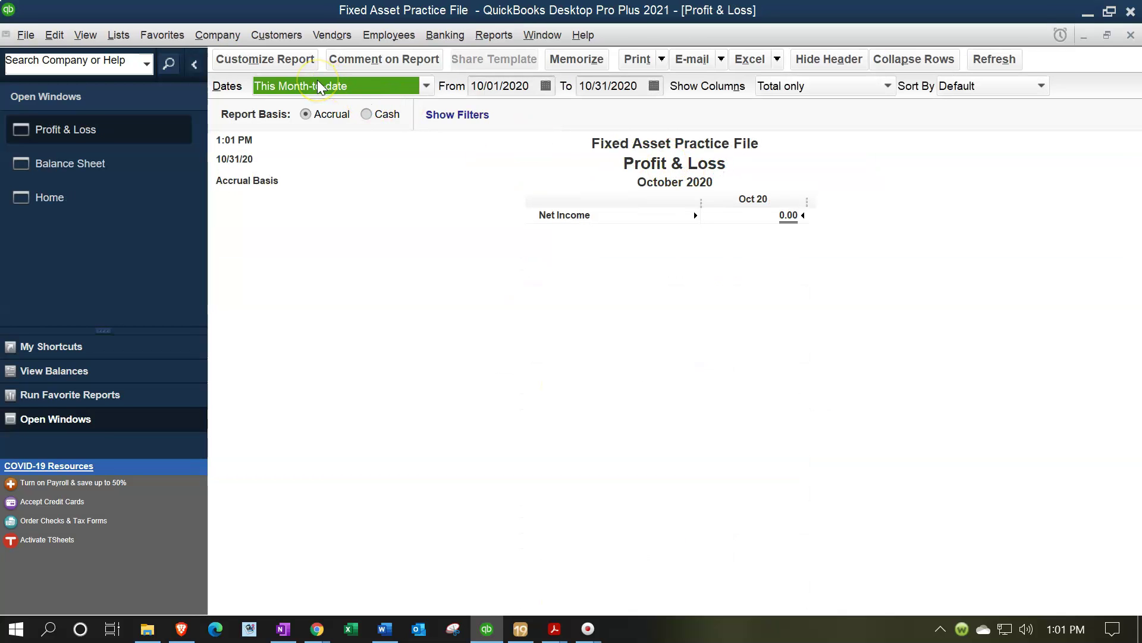
{"action": "key", "text": "Tab"}
{"action": "type", "text": "010121"}
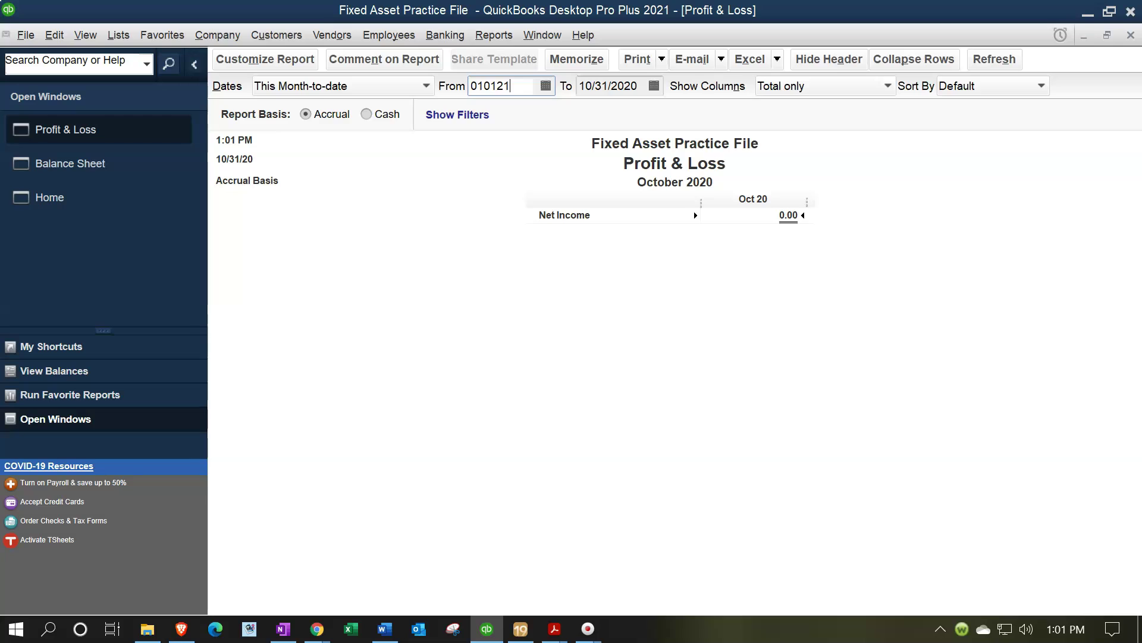
{"action": "key", "text": "Tab"}
{"action": "type", "text": "123121"}
{"action": "key", "text": "Tab"}
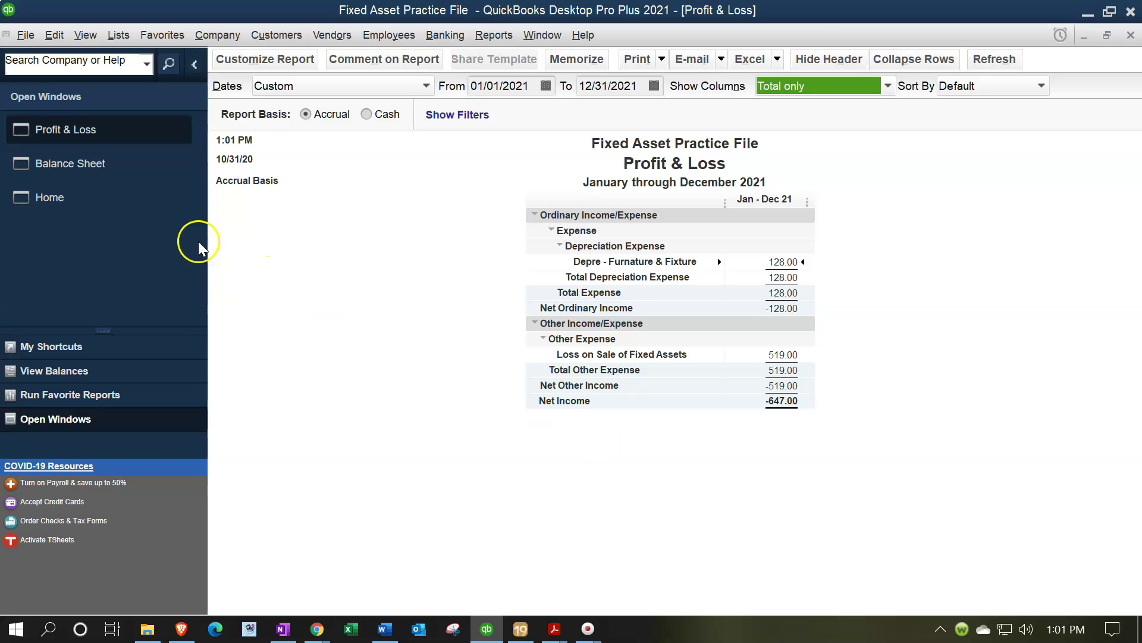
- Return to the balance sheet, then open the fixed asset item list and widen its account column to show the full account names
{"action": "left_click", "coordinate": [116, 177]}
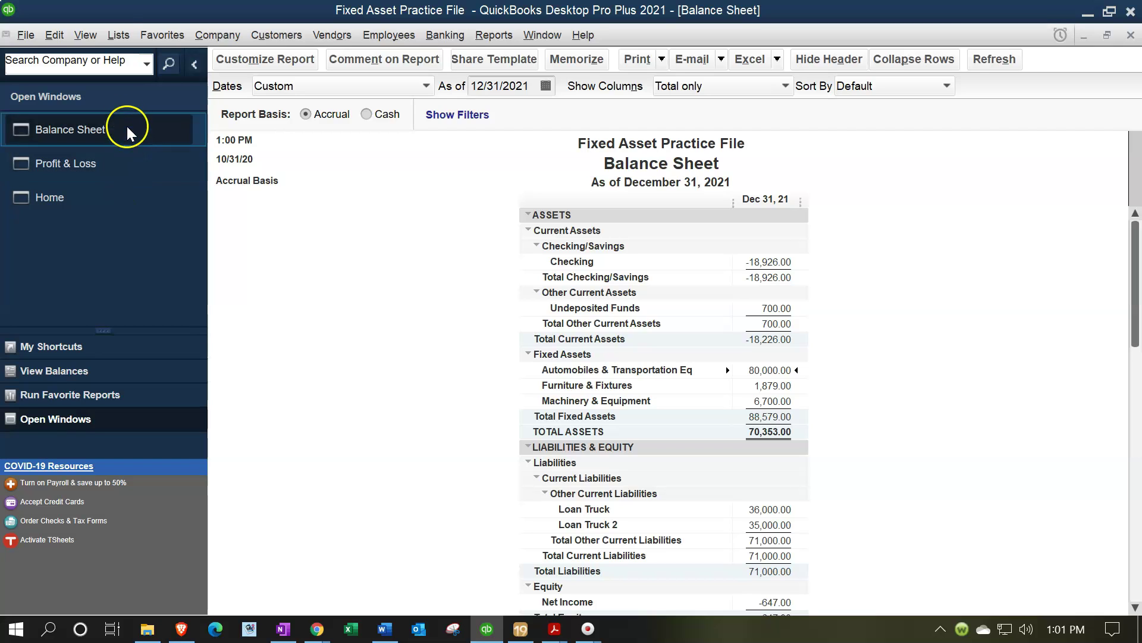
{"action": "left_click", "coordinate": [118, 35]}
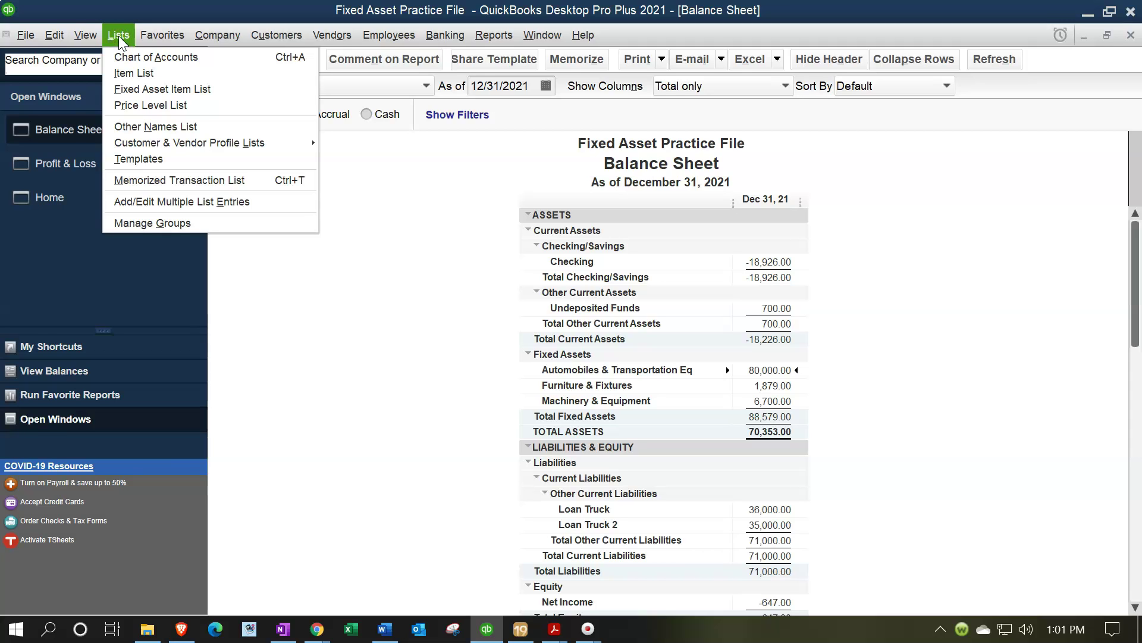
{"action": "left_click", "coordinate": [141, 88]}
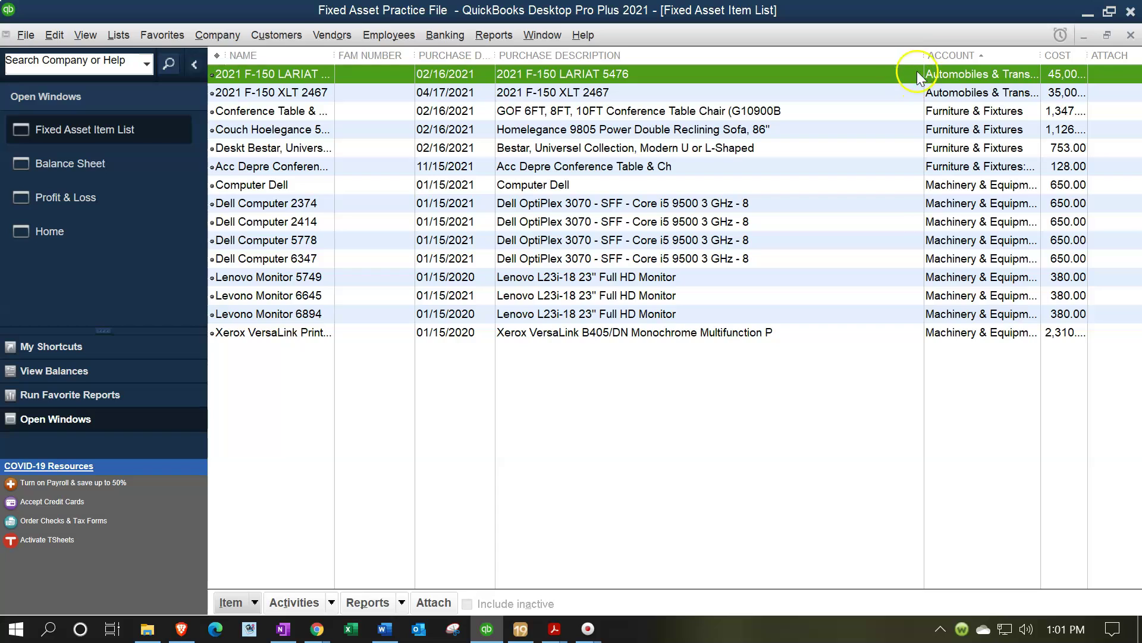
{"action": "left_click_drag", "start_coordinate": [923, 55], "coordinate": [825, 55]}
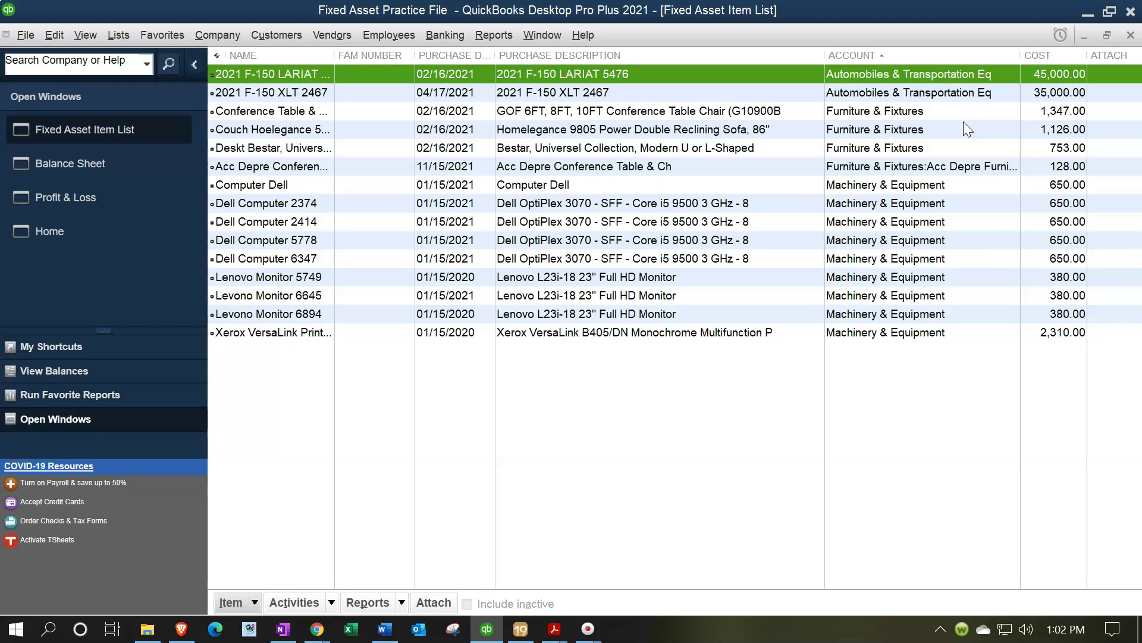
{"action": "left_click", "coordinate": [994, 80]}
- Switch to Acrobat Reader and compare the asset depreciation in Book Depreciation.pdf with Tax Depreciation.pdf, including the special depreciation allowance
{"action": "mouse_move", "coordinate": [554, 628]}
{"action": "left_click", "coordinate": [519, 583]}
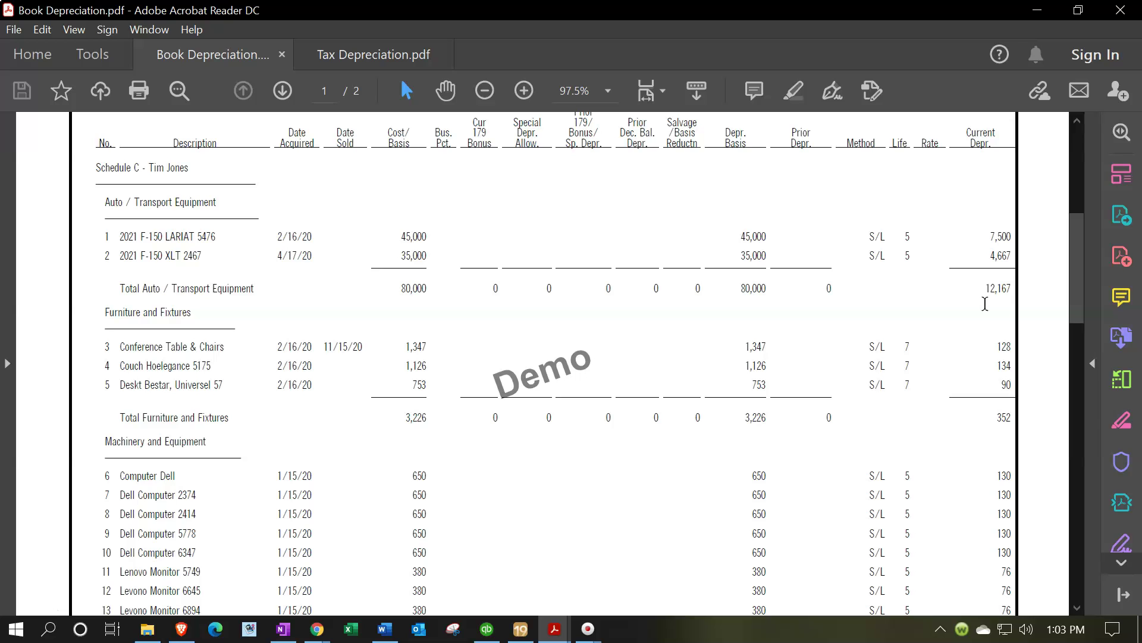
{"action": "left_click", "coordinate": [374, 61]}
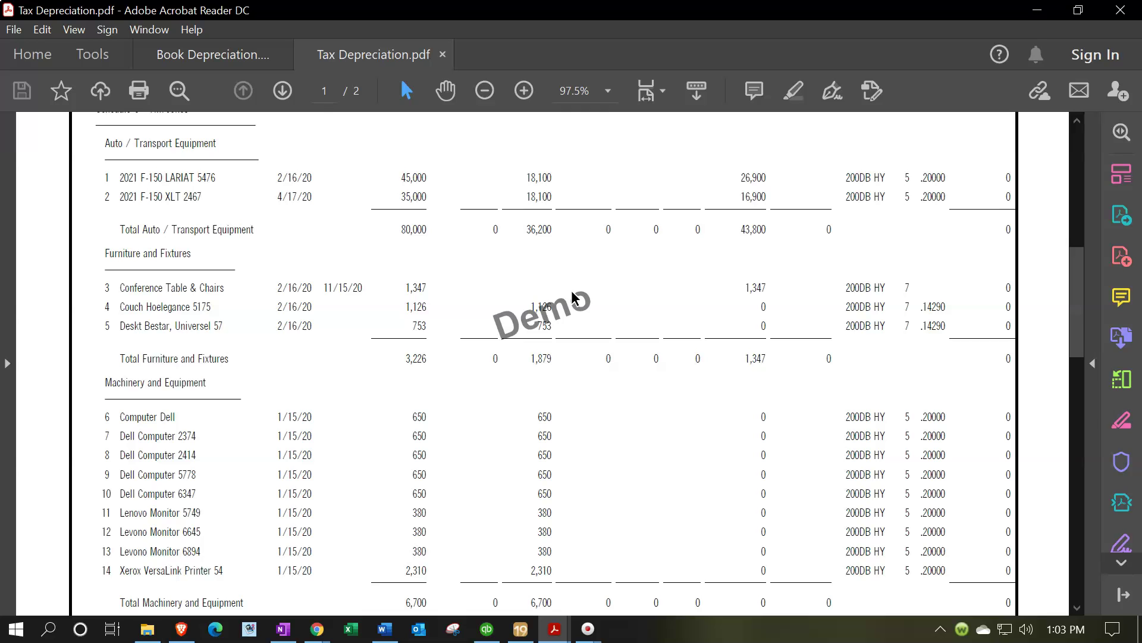
{"action": "left_click", "coordinate": [238, 56]}
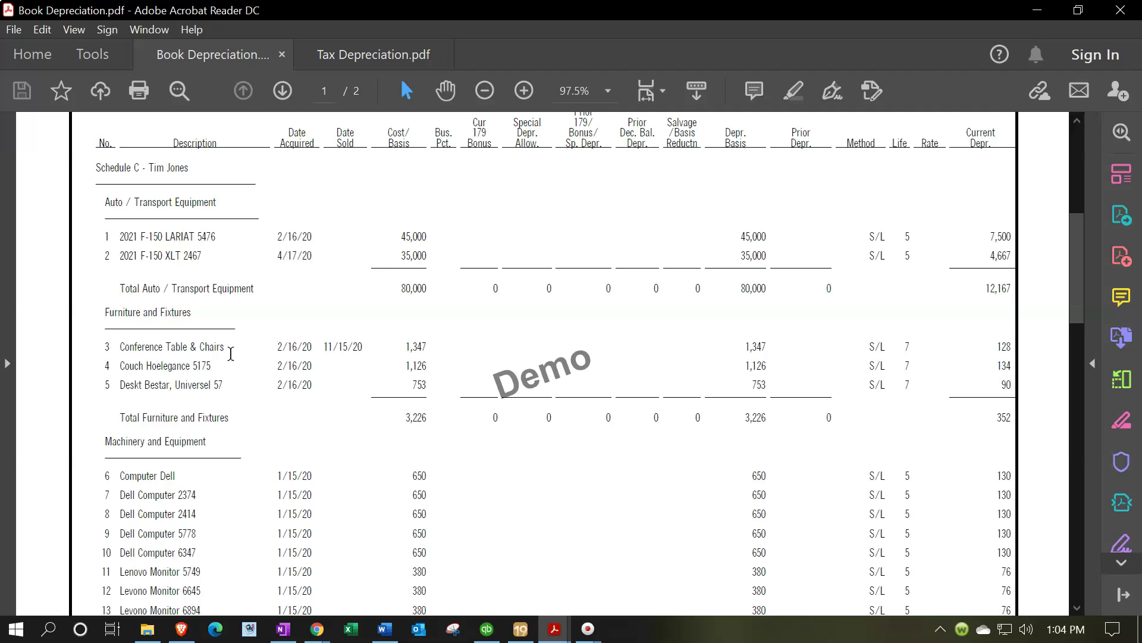
{"action": "left_click", "coordinate": [377, 61]}
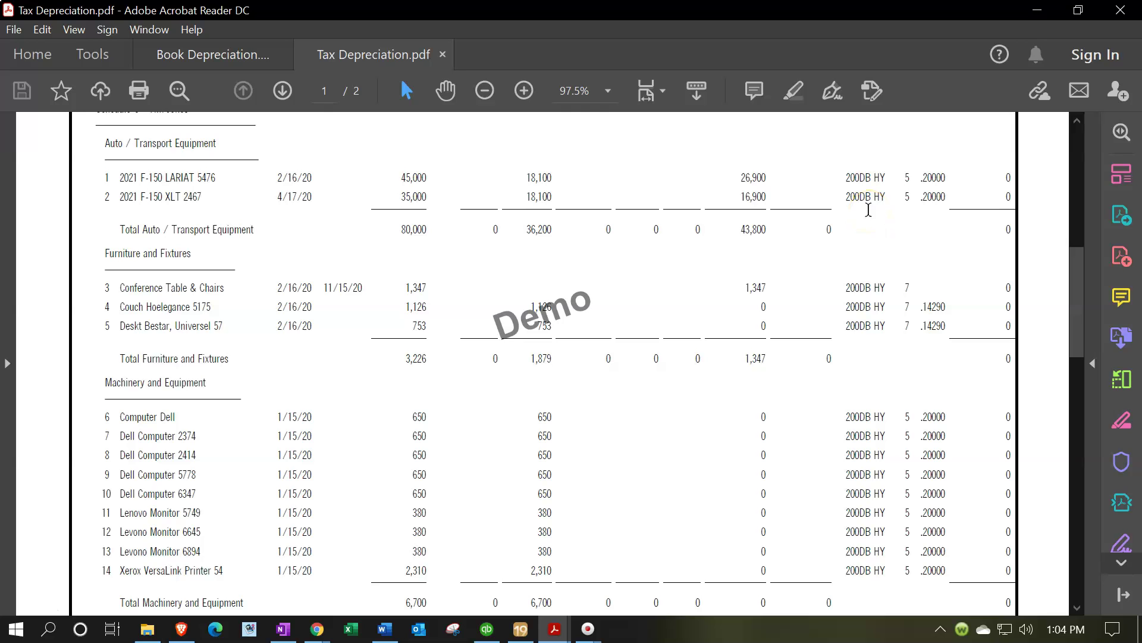
{"action": "scroll", "coordinate": [717, 311], "scroll_direction": "up", "scroll_amount": 2}
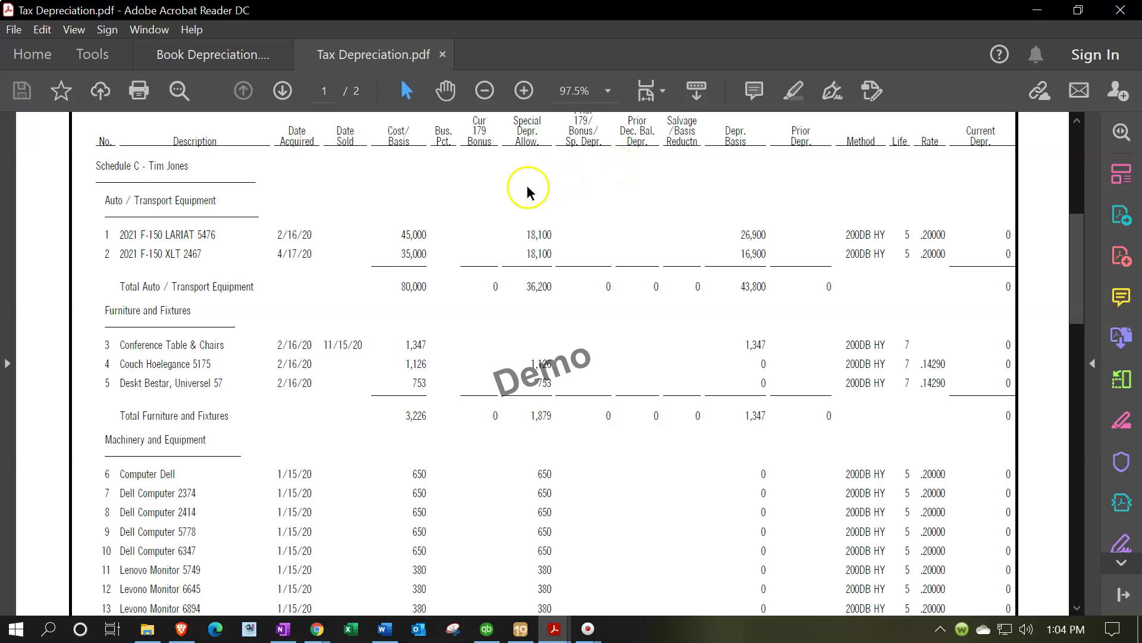
- Review the current depreciation per asset category in Book Depreciation.pdf and the totals for sold and remaining assets on page 2
{"action": "left_click", "coordinate": [234, 58]}
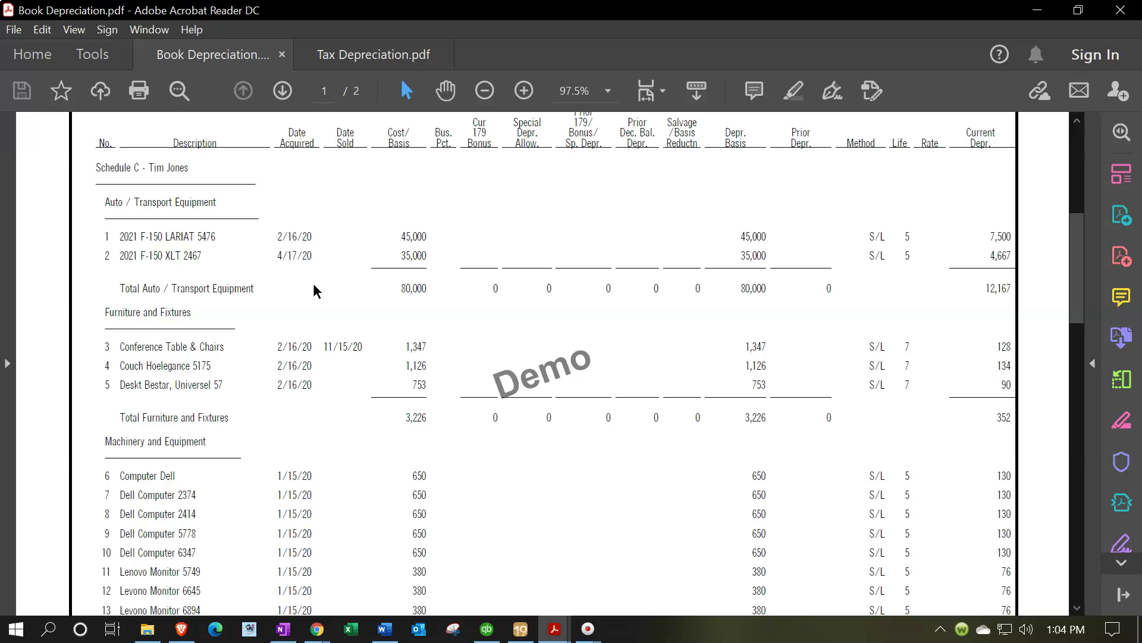
{"action": "scroll", "coordinate": [546, 348], "scroll_direction": "down", "scroll_amount": 5}
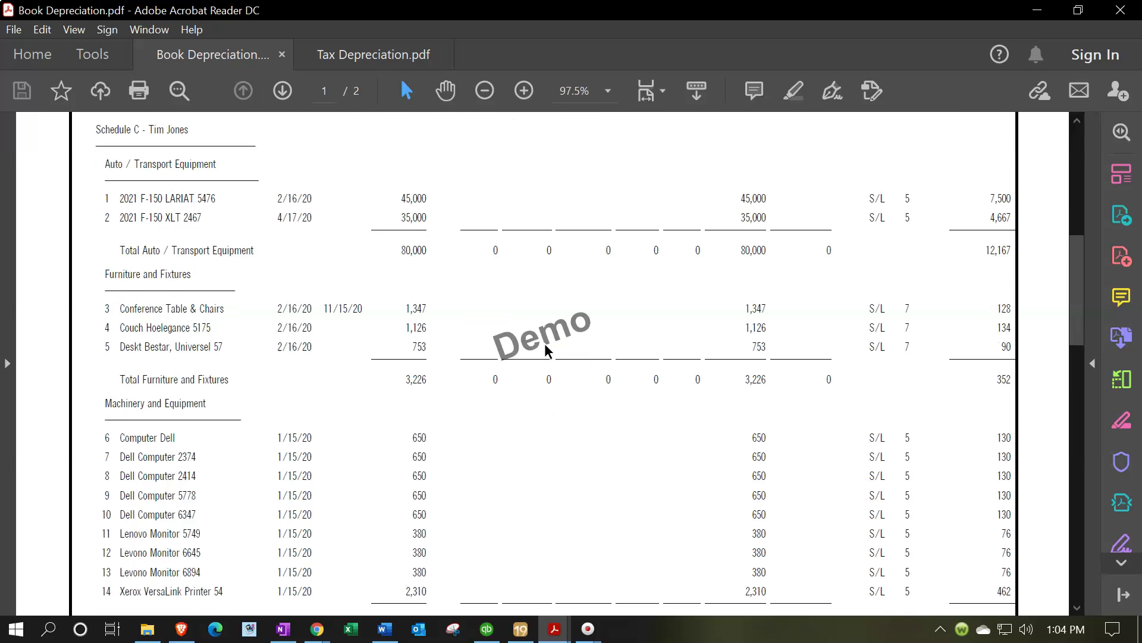
{"action": "scroll", "coordinate": [546, 348], "scroll_direction": "down", "scroll_amount": 3}
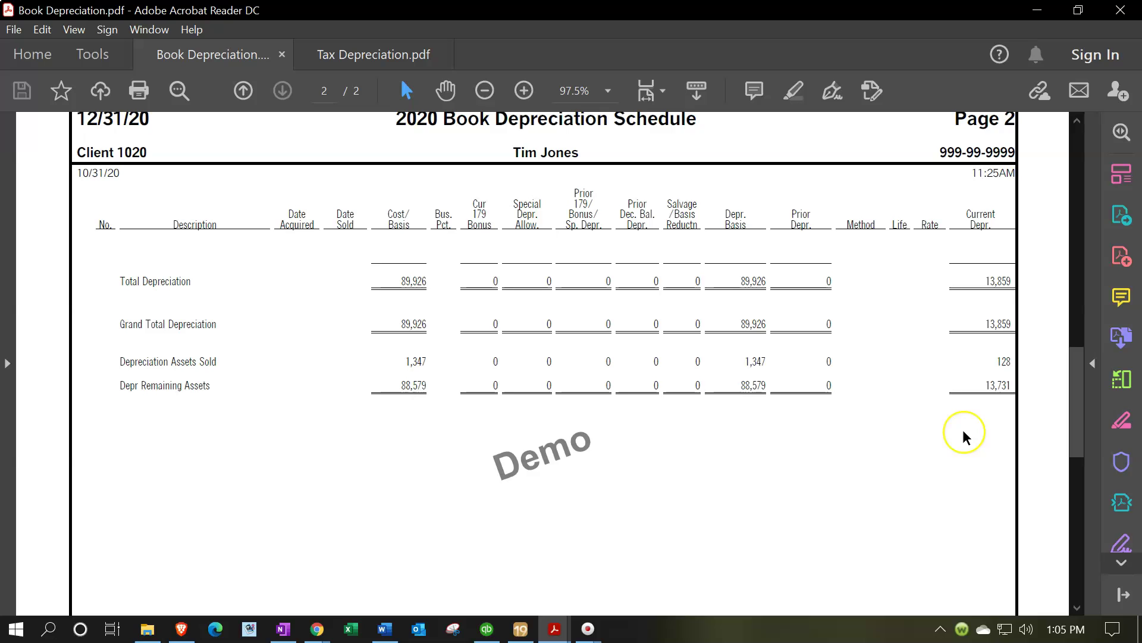
{"action": "scroll", "coordinate": [964, 438], "scroll_direction": "up", "scroll_amount": 5}
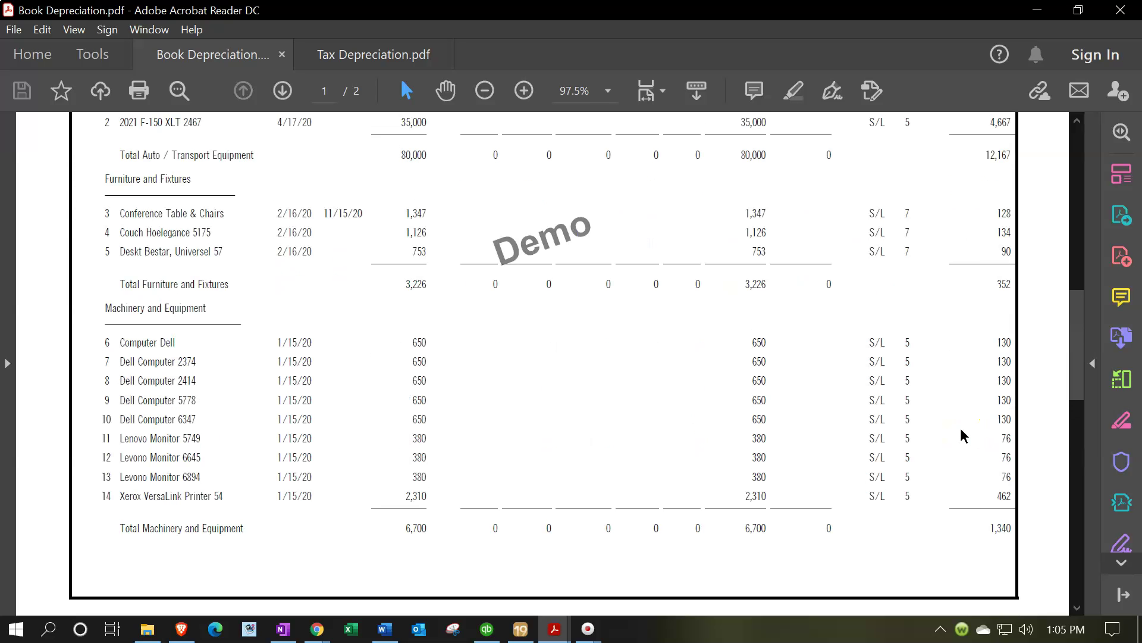
{"action": "scroll", "coordinate": [960, 429], "scroll_direction": "up", "scroll_amount": 2}
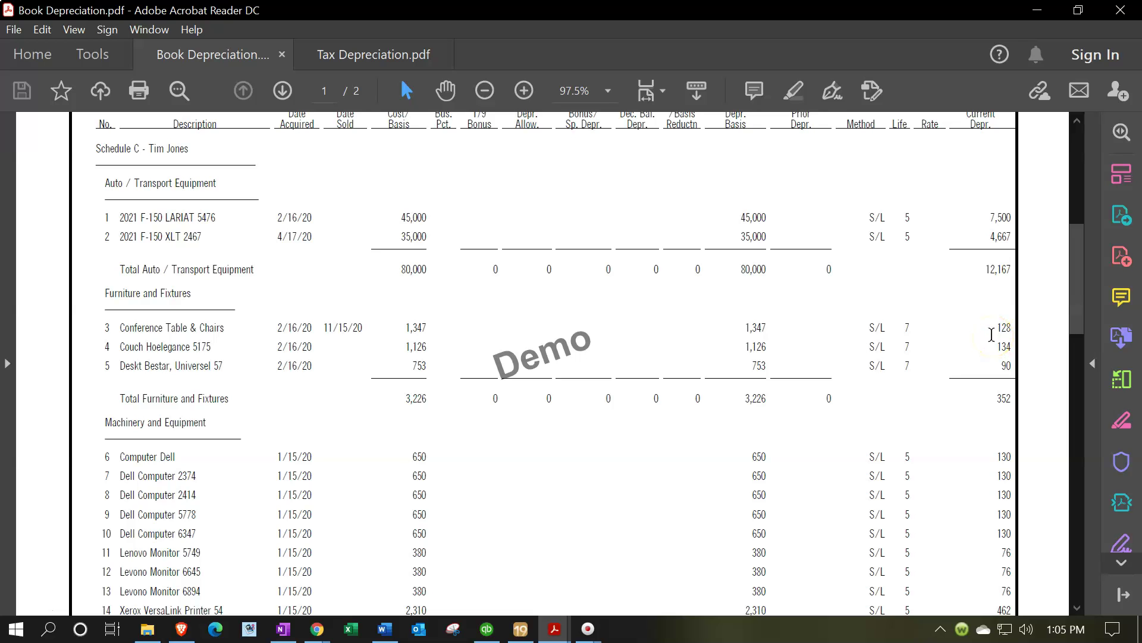
{"action": "scroll", "coordinate": [974, 441], "scroll_direction": "down", "scroll_amount": 5}
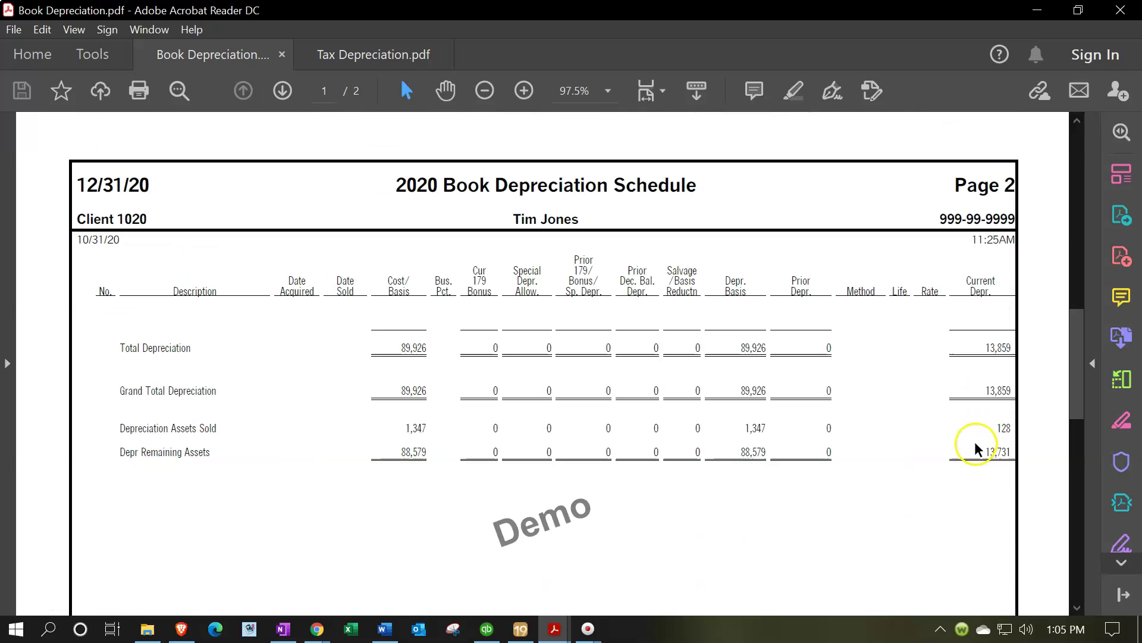
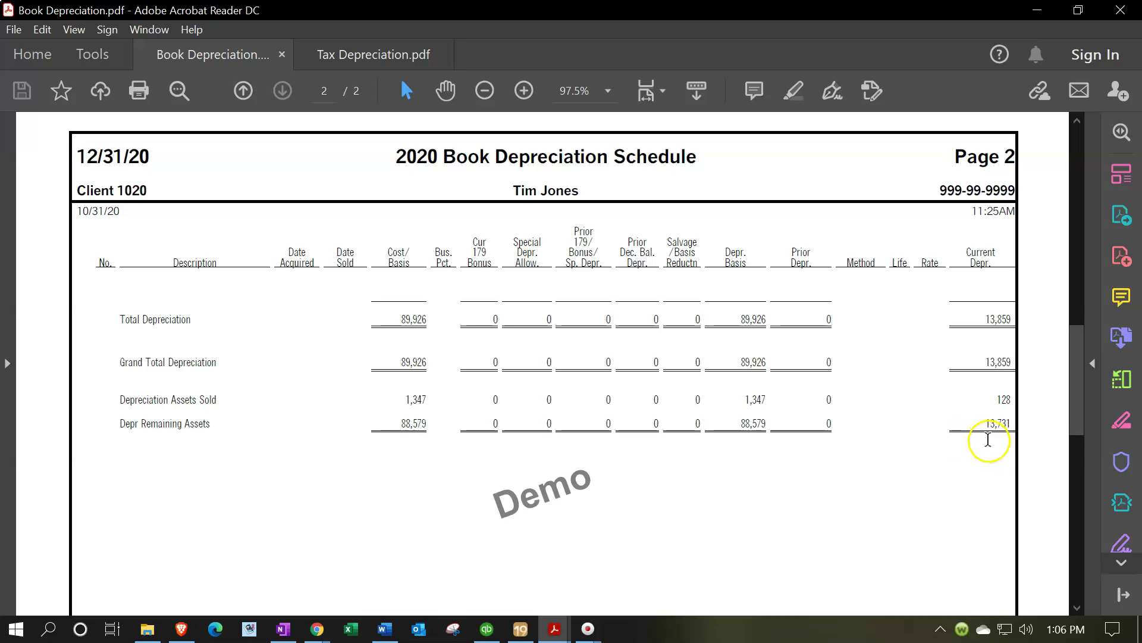
- Switch to QuickBooks and compare the balance sheet's fixed asset accounts with the asset categories on page 1 of Book Depreciation.pdf
{"action": "left_click", "coordinate": [487, 628]}
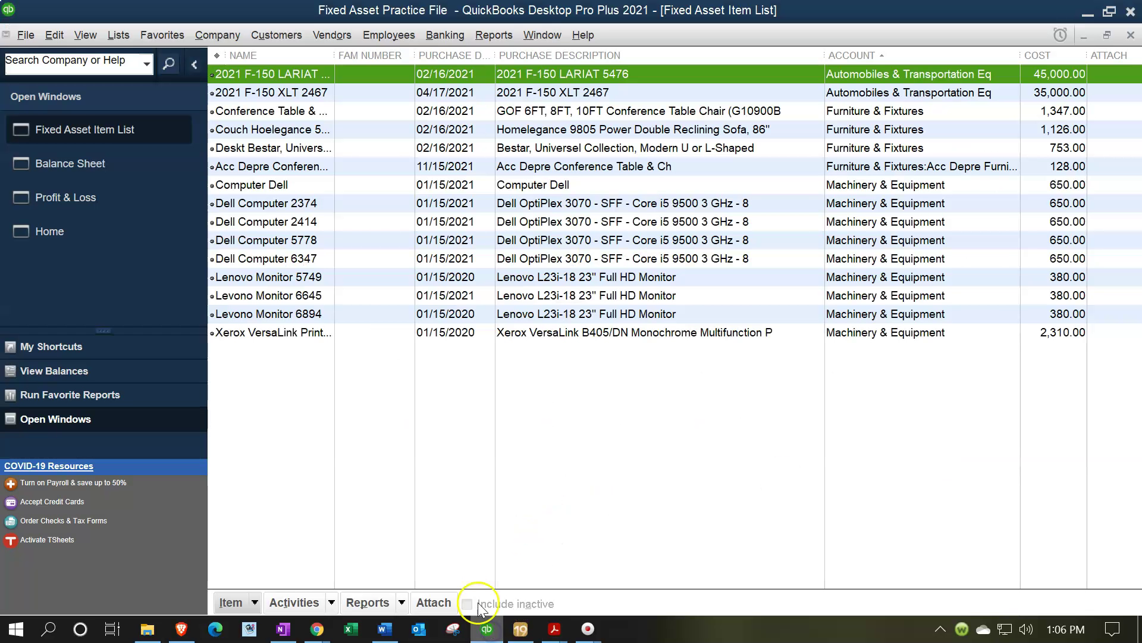
{"action": "left_click", "coordinate": [65, 164]}
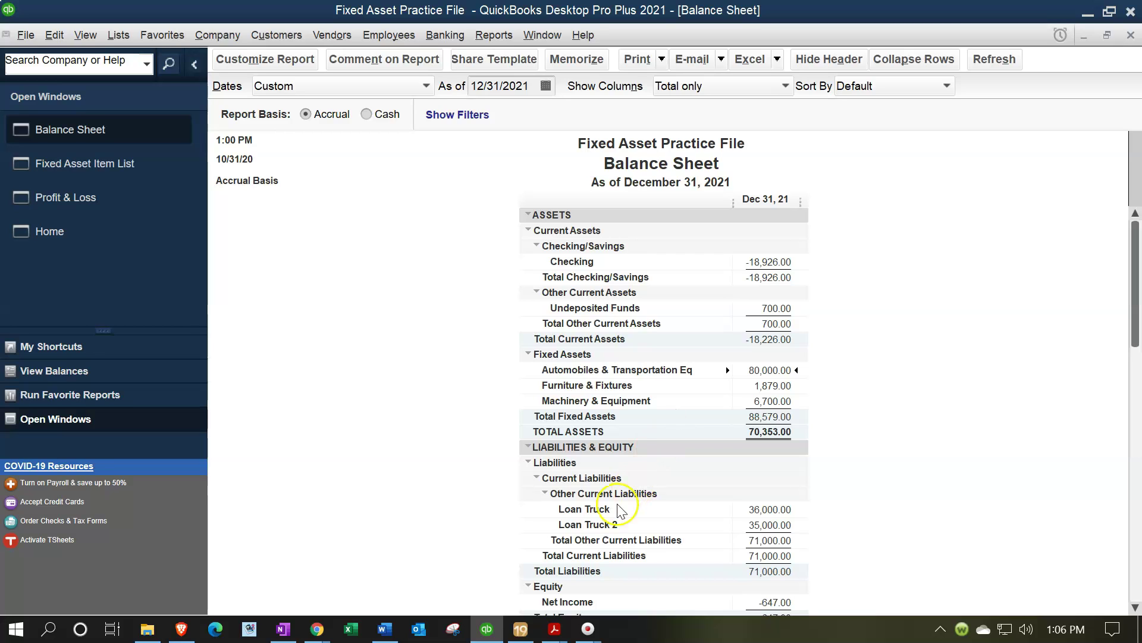
{"action": "mouse_move", "coordinate": [554, 628]}
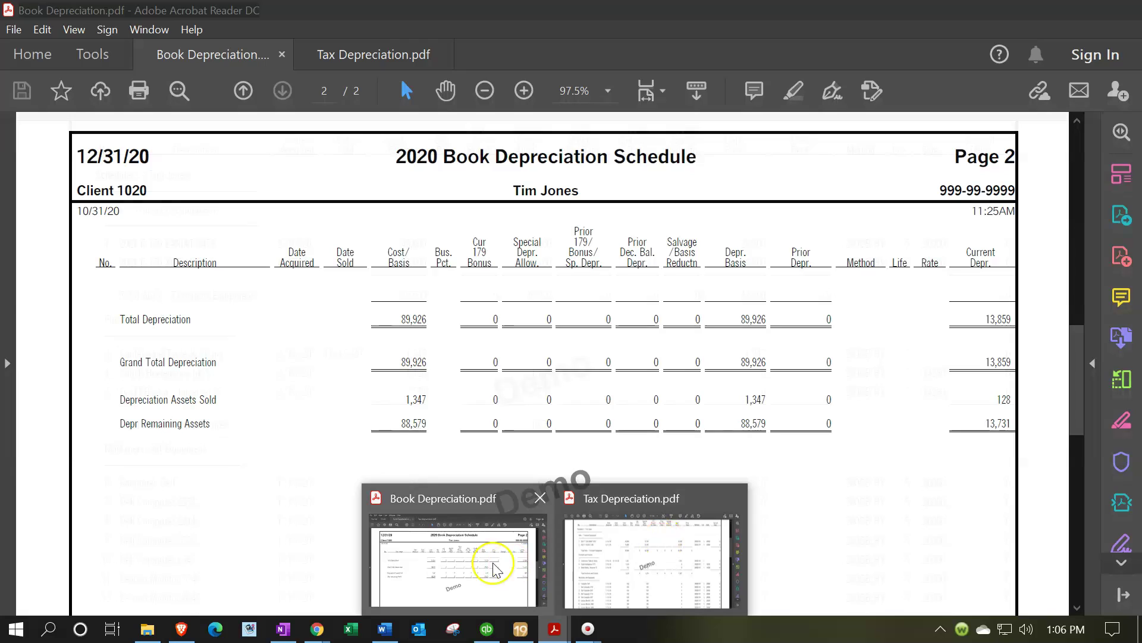
{"action": "left_click", "coordinate": [485, 566]}
{"action": "scroll", "coordinate": [836, 387], "scroll_direction": "up", "scroll_amount": 10}
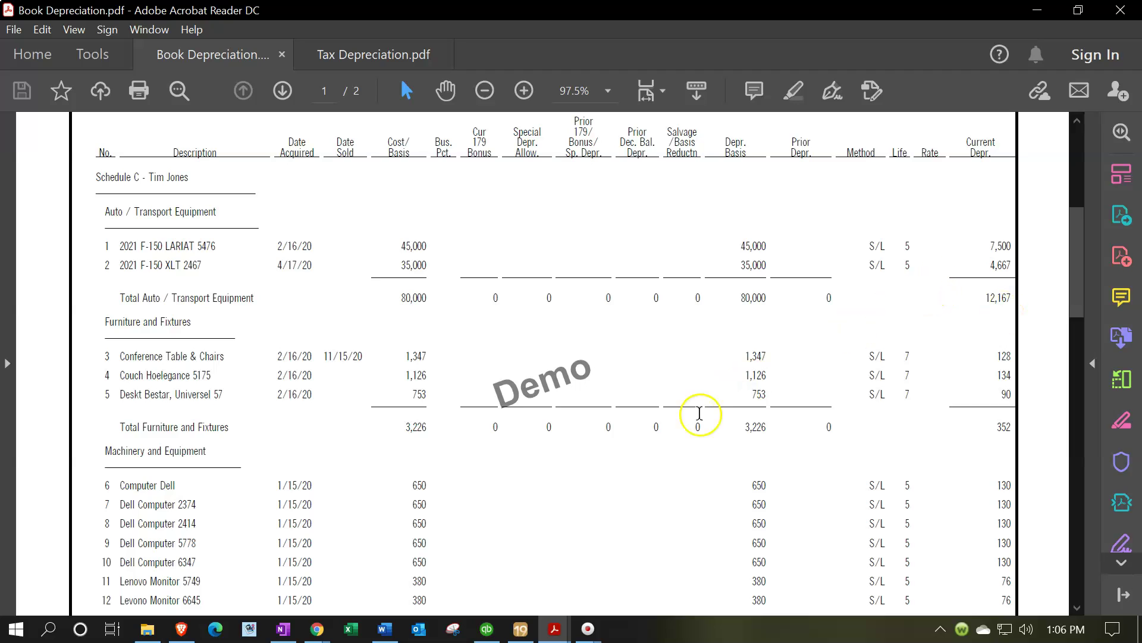
- Switch to QuickBooks and review the fixed asset item list, including the accumulated depreciation item for the conference table and chairs
{"action": "left_click", "coordinate": [487, 628]}
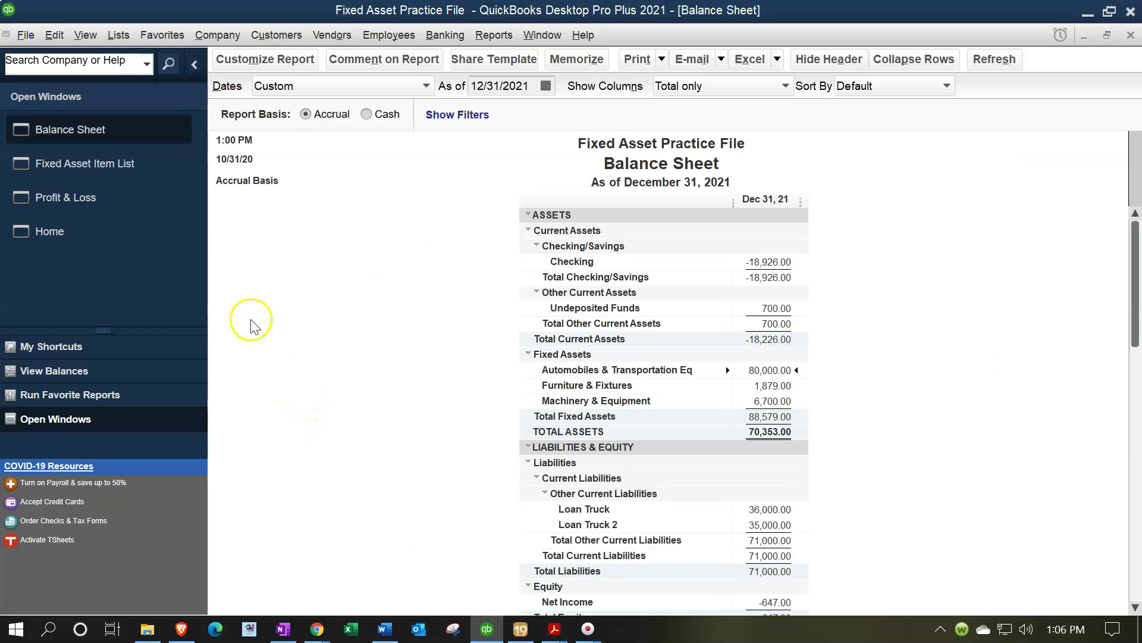
{"action": "left_click", "coordinate": [108, 170]}
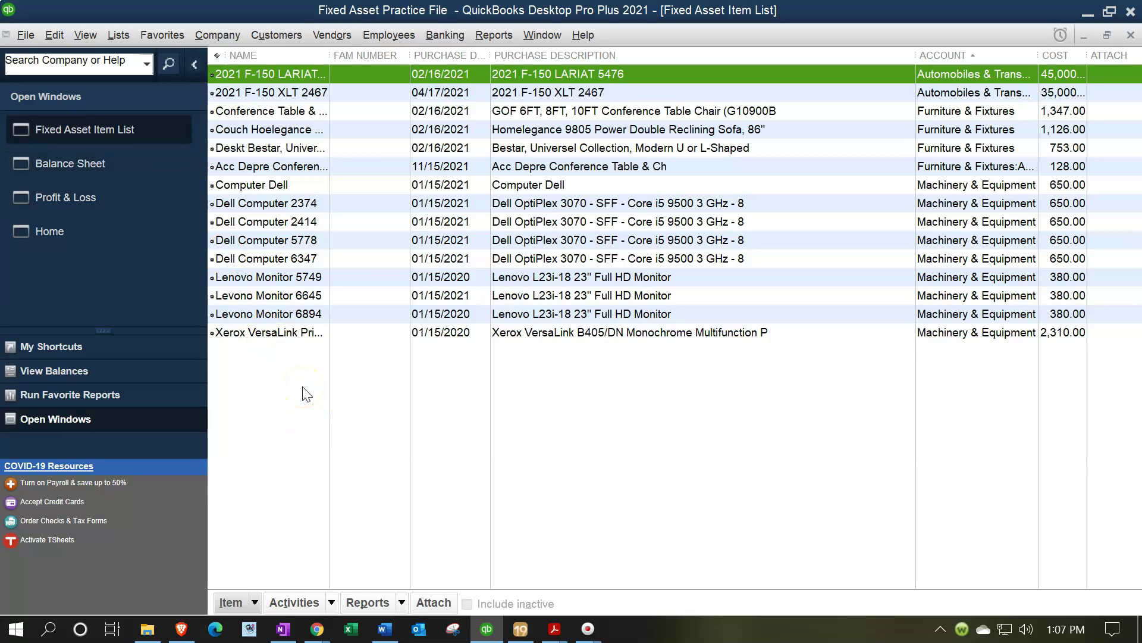
{"action": "left_click", "coordinate": [507, 168]}
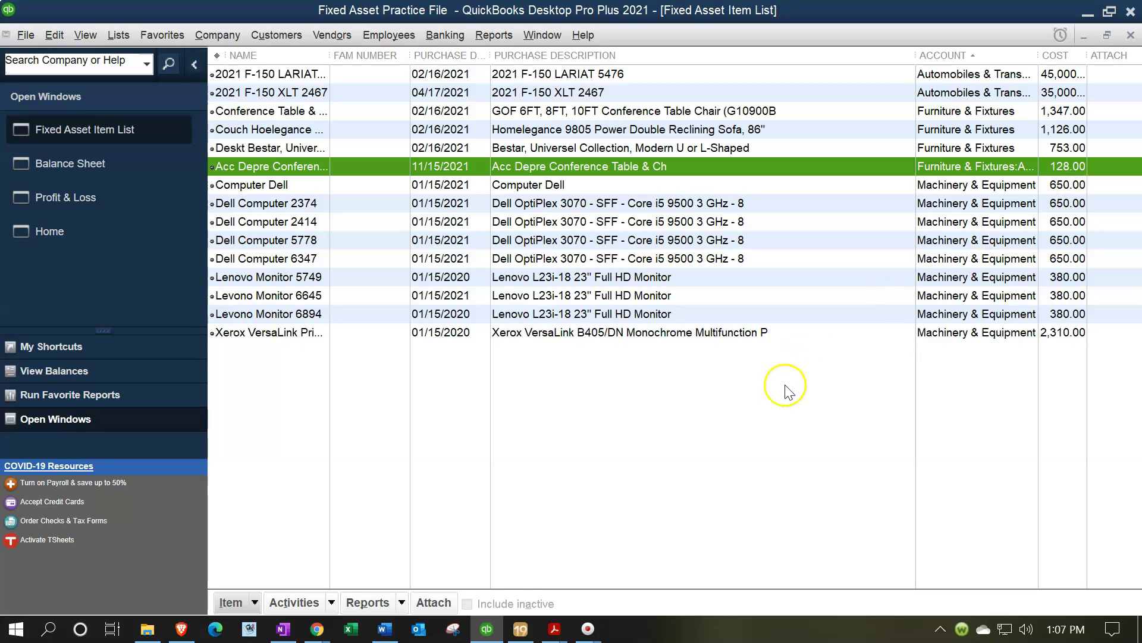
{"action": "left_click", "coordinate": [552, 631]}
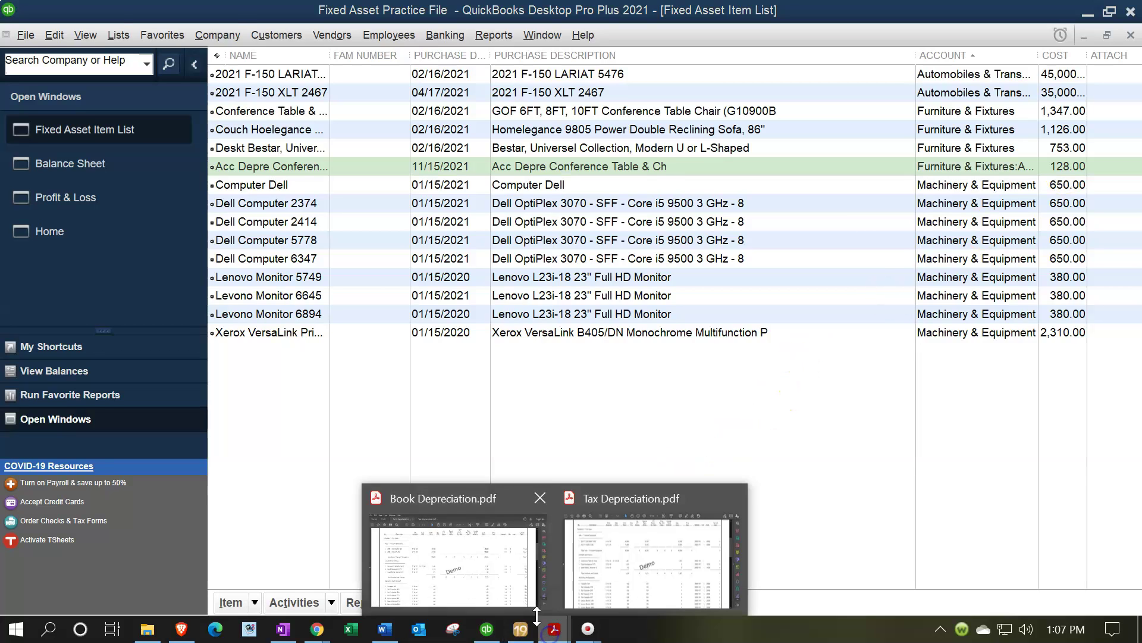
{"action": "left_click", "coordinate": [514, 594]}
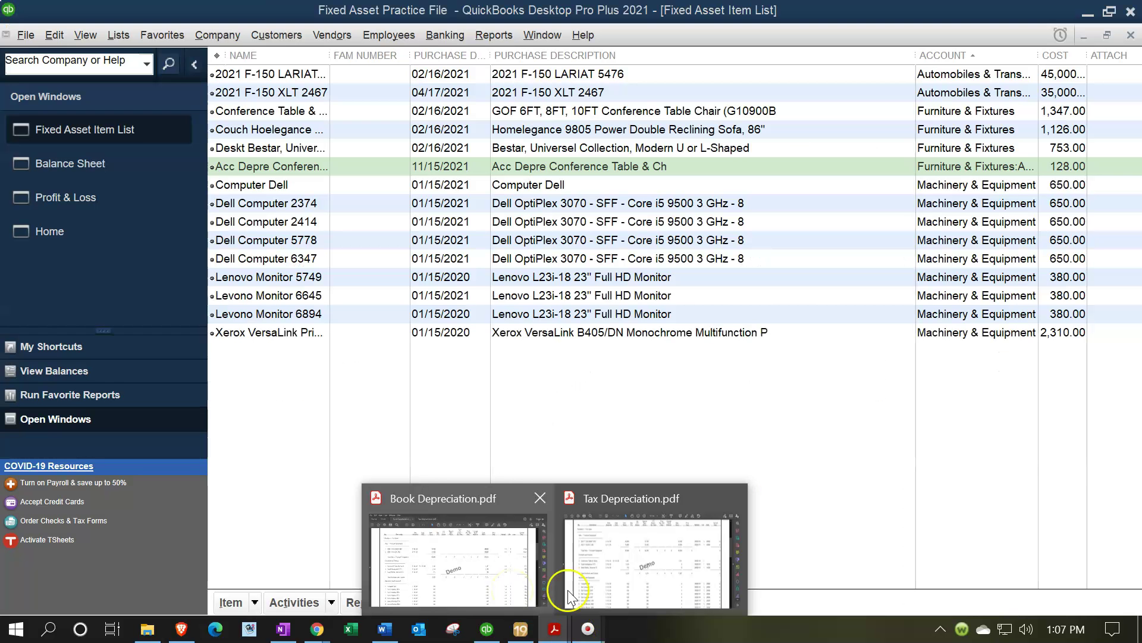
{"action": "left_click", "coordinate": [370, 380]}
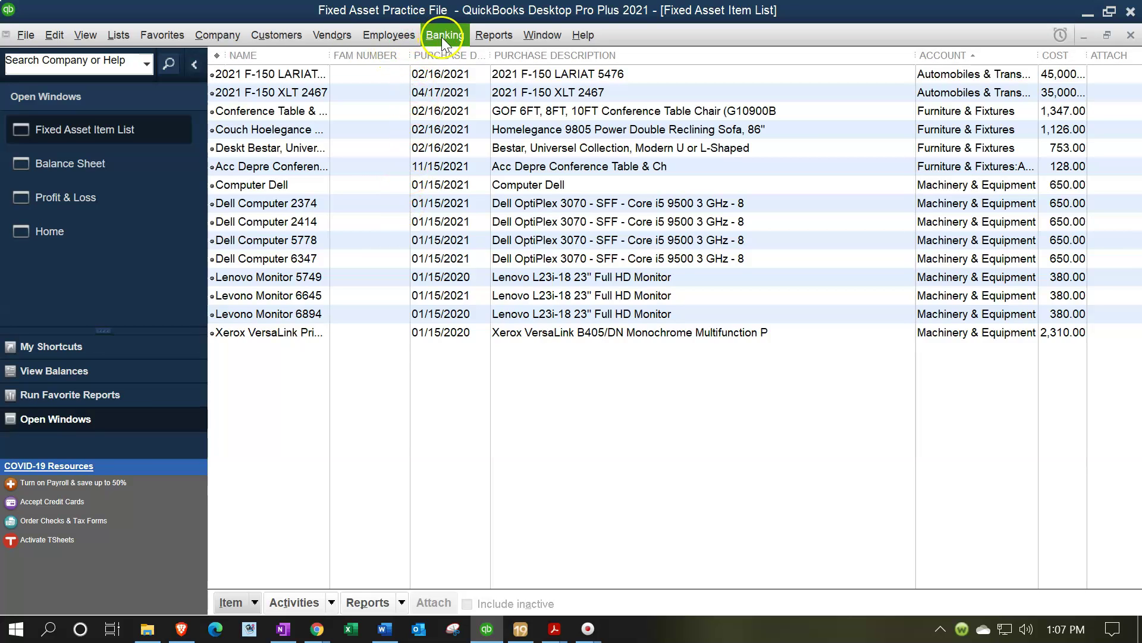
- Start a new general journal entry and date it 12/31/2021
{"action": "left_click", "coordinate": [293, 36]}
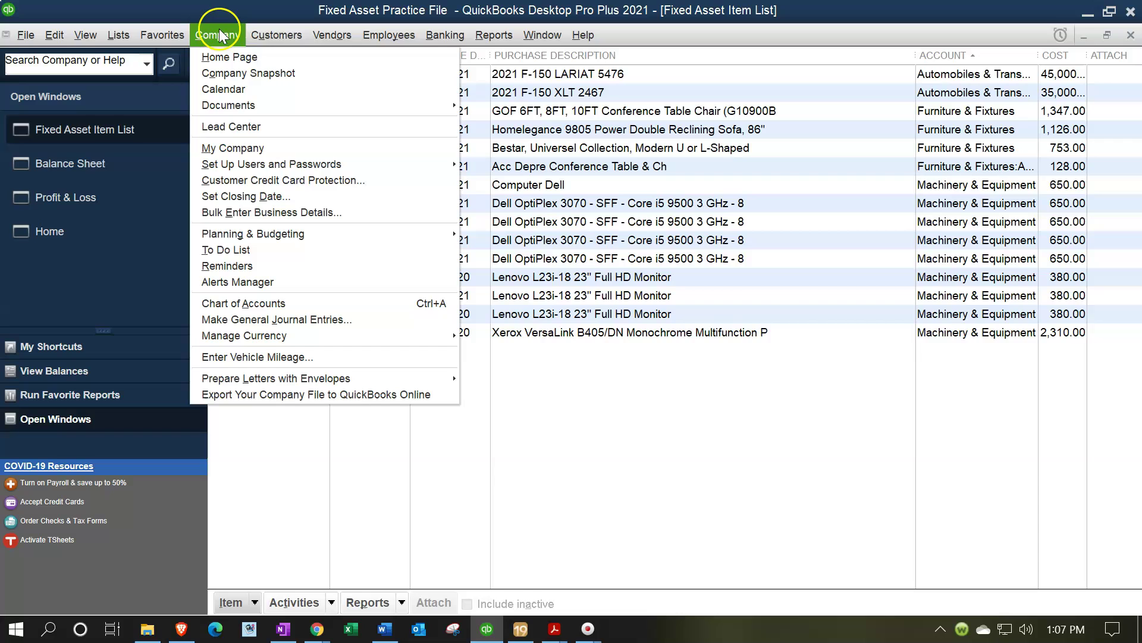
{"action": "left_click", "coordinate": [256, 320]}
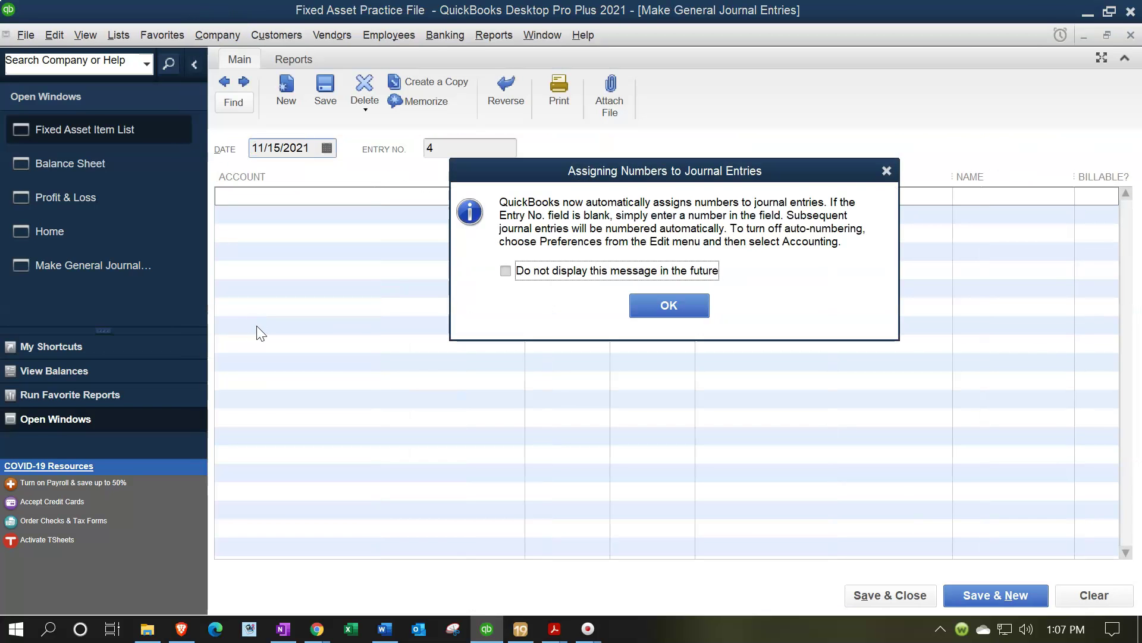
{"action": "left_click", "coordinate": [877, 178]}
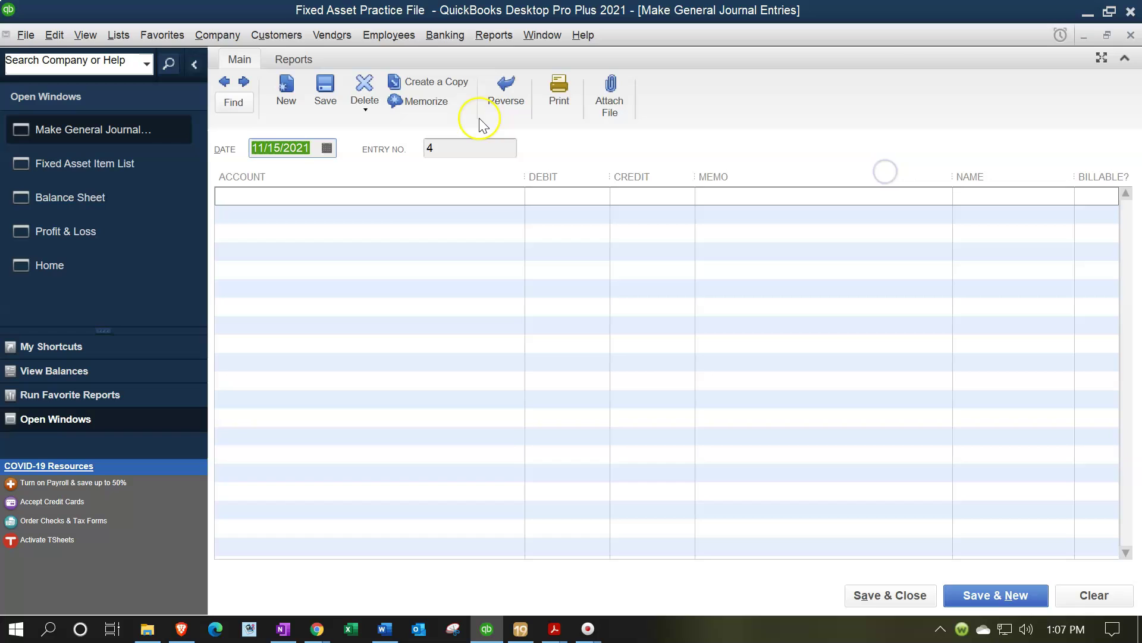
{"action": "type", "text": "12/31/2021"}
{"action": "key", "text": "Tab"}
{"action": "key", "text": "Tab"}
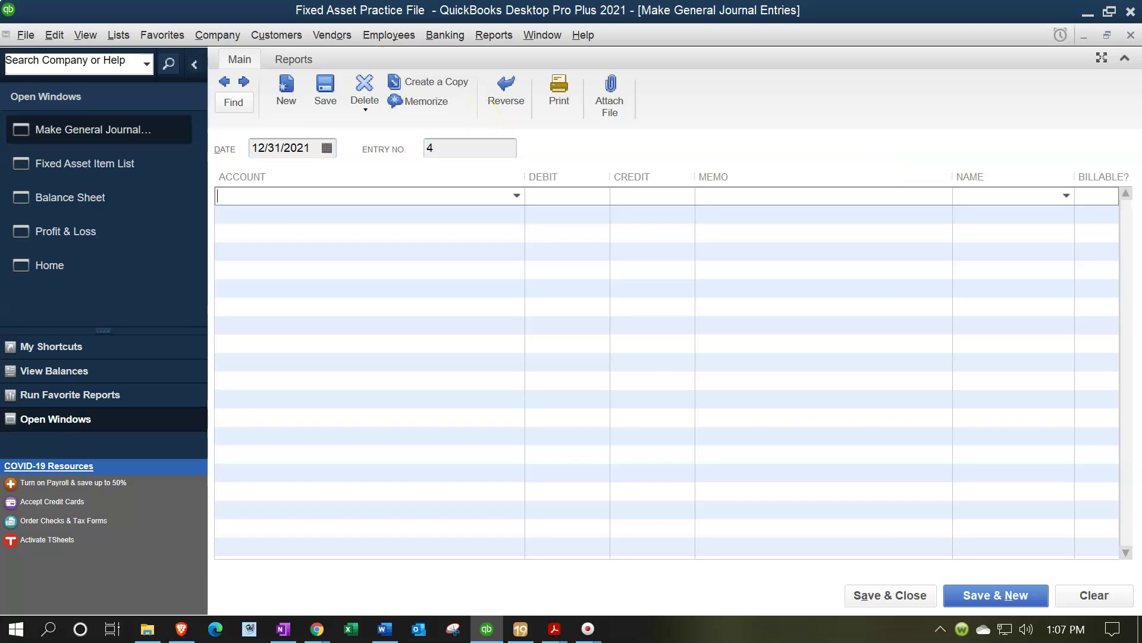
- Create the expense account Depre - Automobiles as a subaccount of Depreciation Expense for the first journal line
{"action": "type", "text": "Depreciation Expense"}
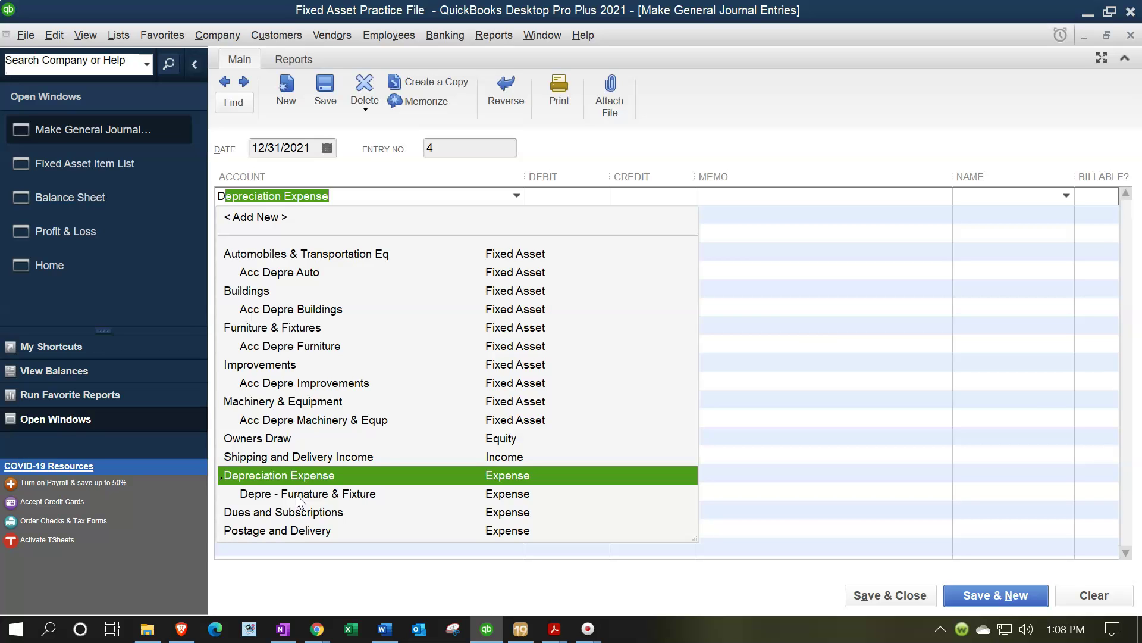
{"action": "left_click", "coordinate": [282, 217]}
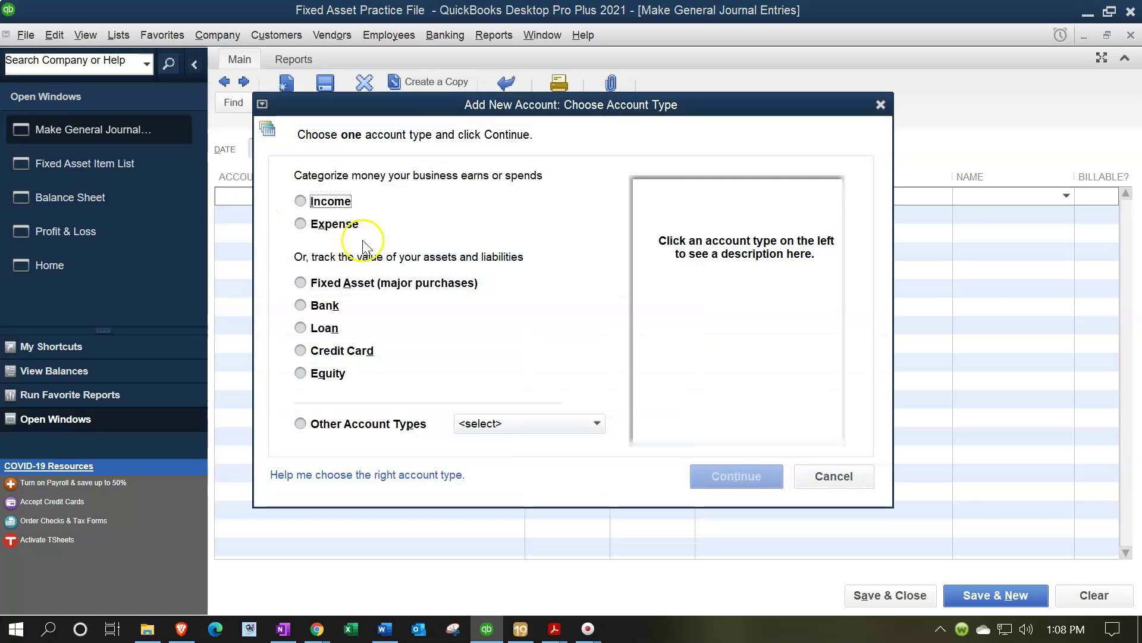
{"action": "left_click", "coordinate": [333, 225]}
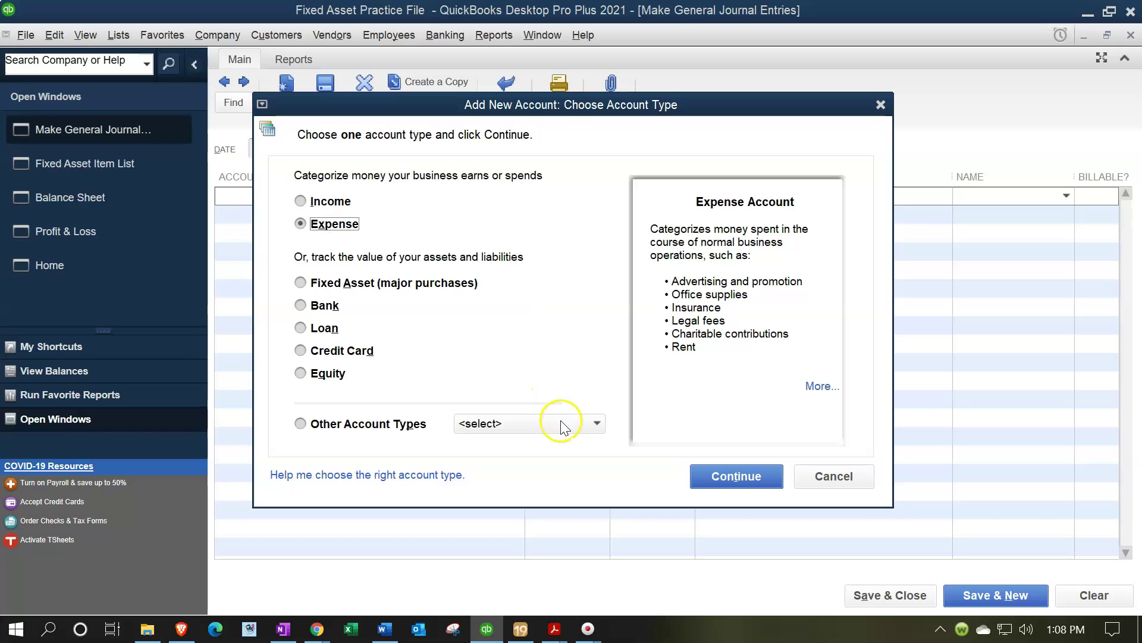
{"action": "left_click", "coordinate": [736, 477]}
{"action": "left_click", "coordinate": [502, 160]}
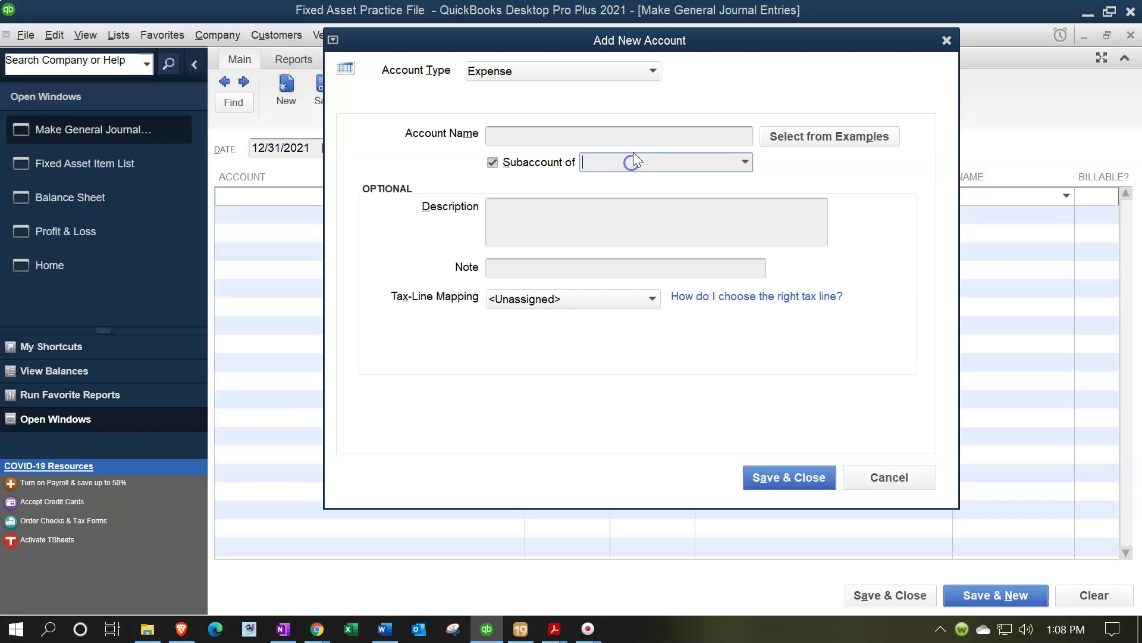
{"action": "type", "text": "Depreciation Expense"}
{"action": "left_click", "coordinate": [604, 137]}
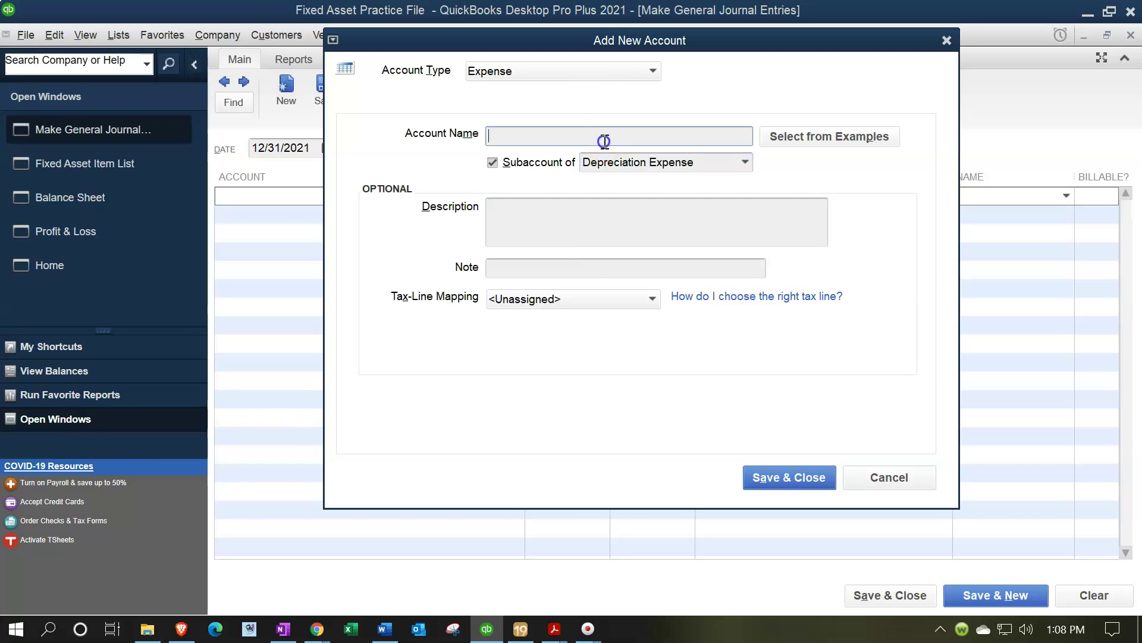
{"action": "type", "text": "Depre - Automobiles"}
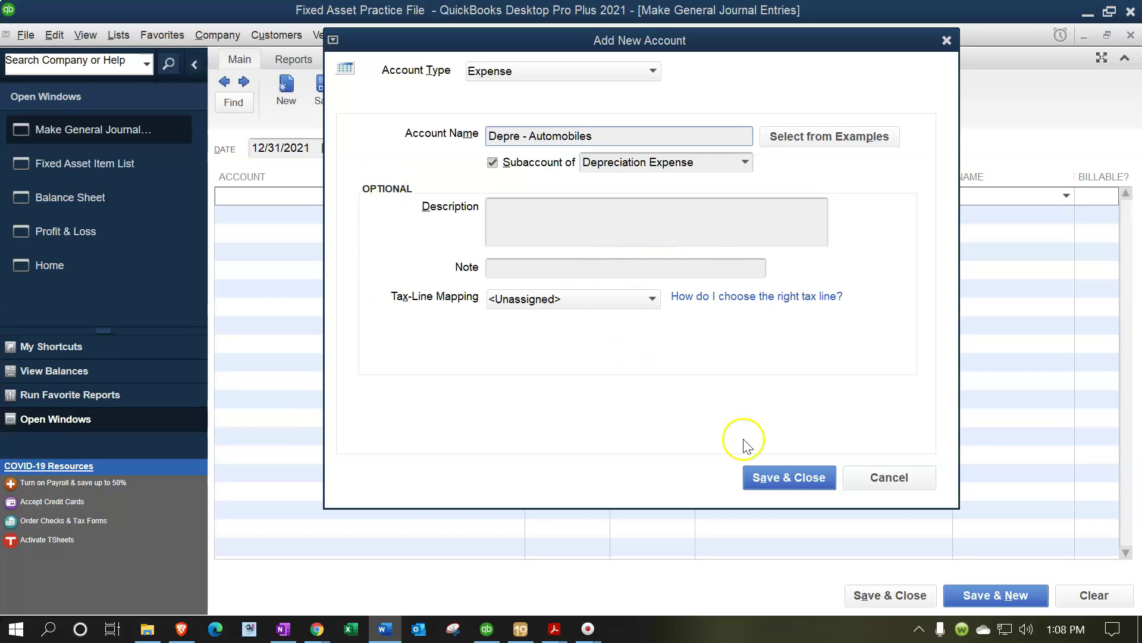
{"action": "left_click", "coordinate": [783, 477]}
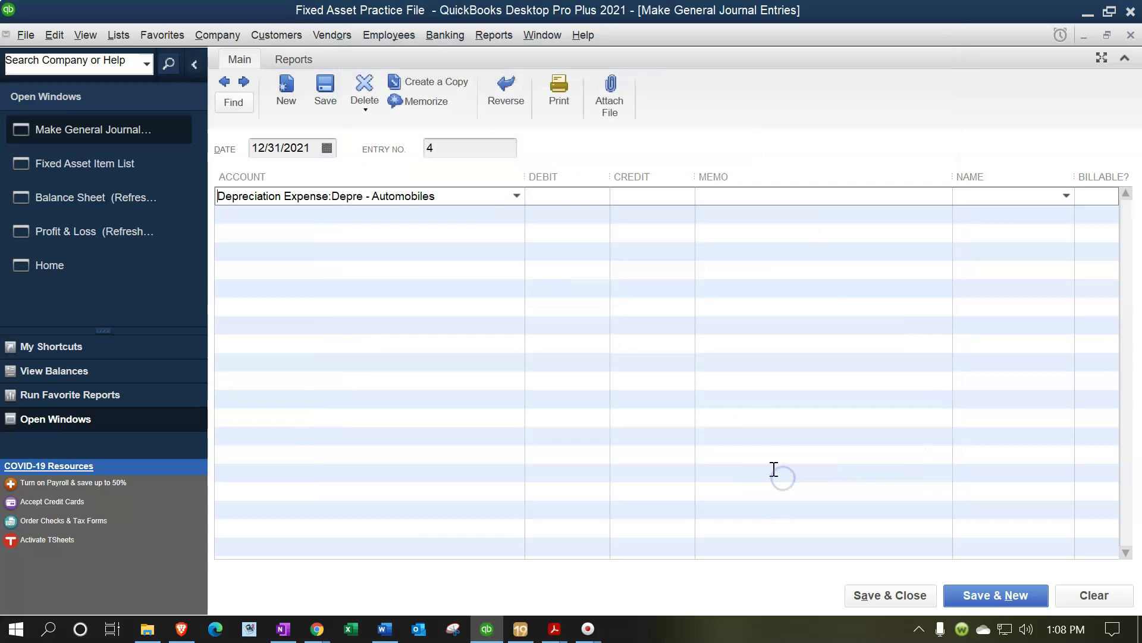
- Look up the auto depreciation total in Book Depreciation.pdf and debit Depre - Automobiles 12,167 with the memo Adj Entry
{"action": "left_click", "coordinate": [571, 196]}
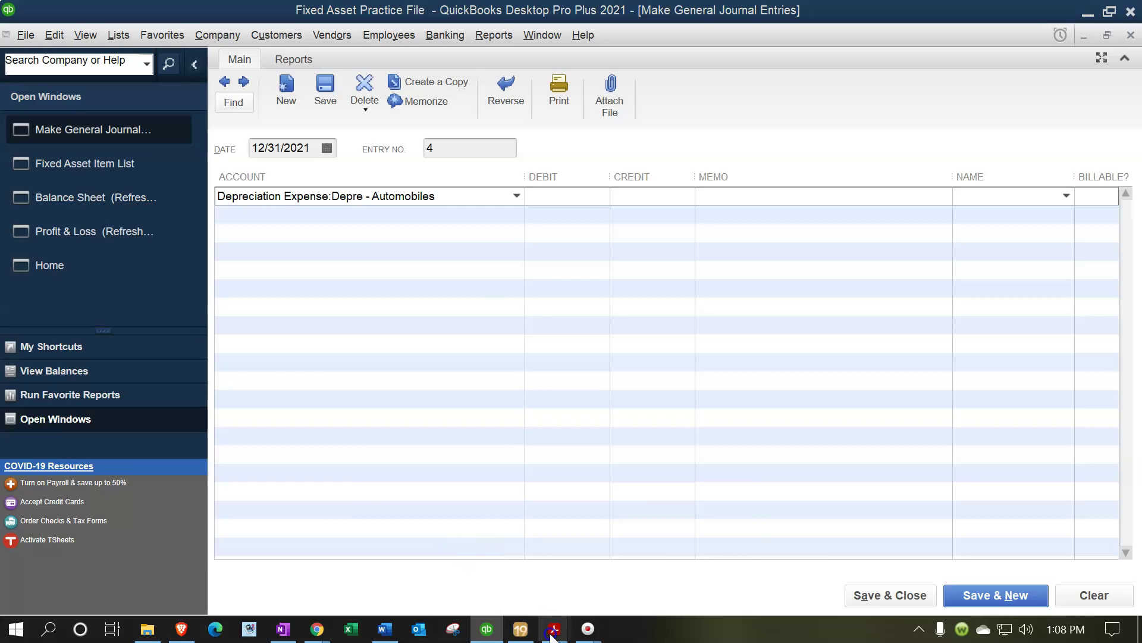
{"action": "mouse_move", "coordinate": [554, 628]}
{"action": "left_click", "coordinate": [517, 565]}
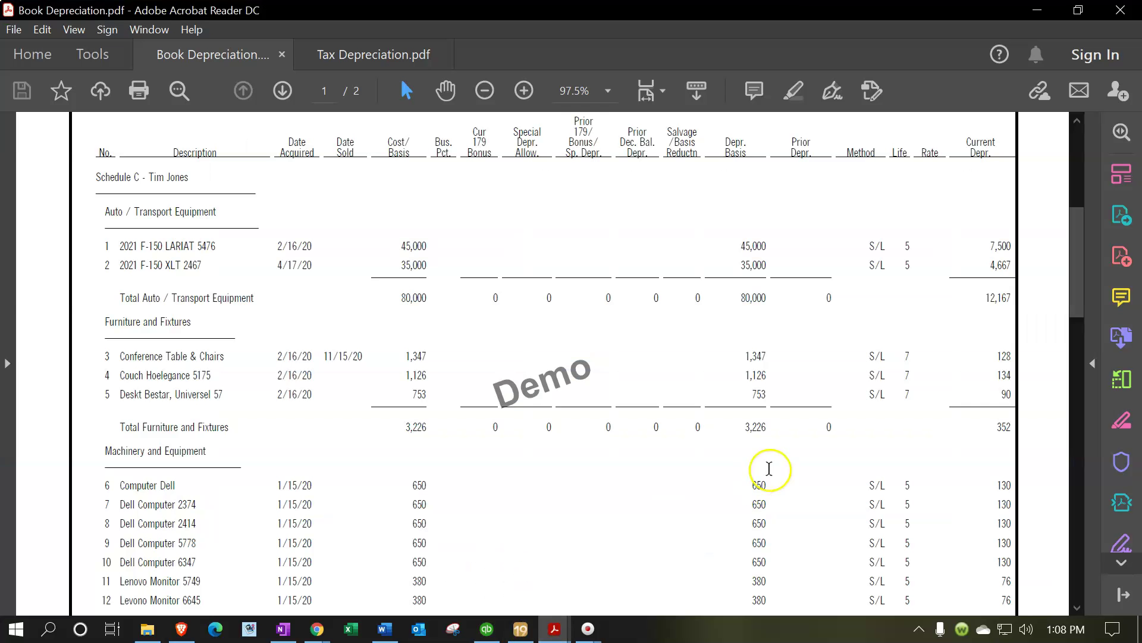
{"action": "left_click", "coordinate": [1037, 11]}
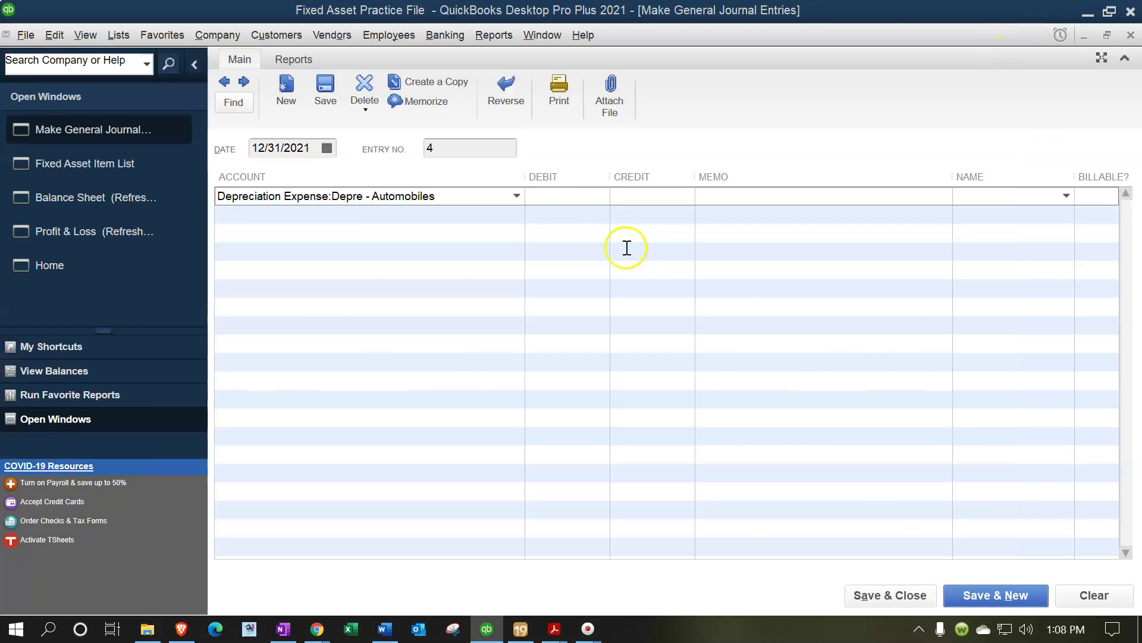
{"action": "left_click", "coordinate": [583, 201]}
{"action": "type", "text": "12"}
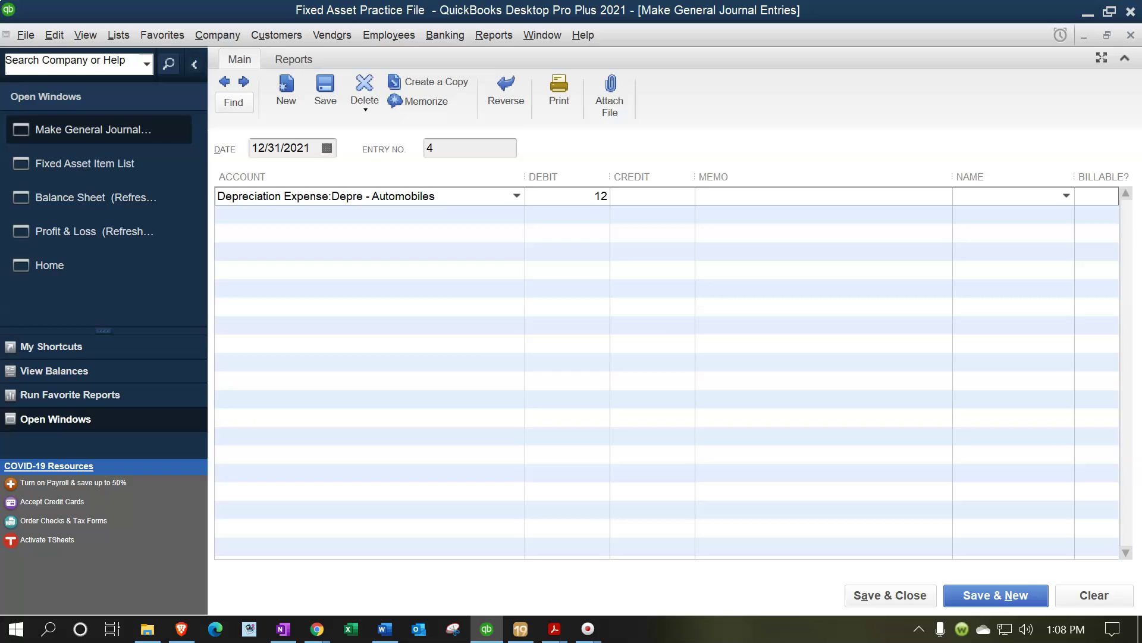
{"action": "type", "text": ",167"}
{"action": "key", "text": "Tab"}
{"action": "type", "text": "Adj Entry"}
{"action": "key", "text": "Tab"}
{"action": "key", "text": "Tab"}
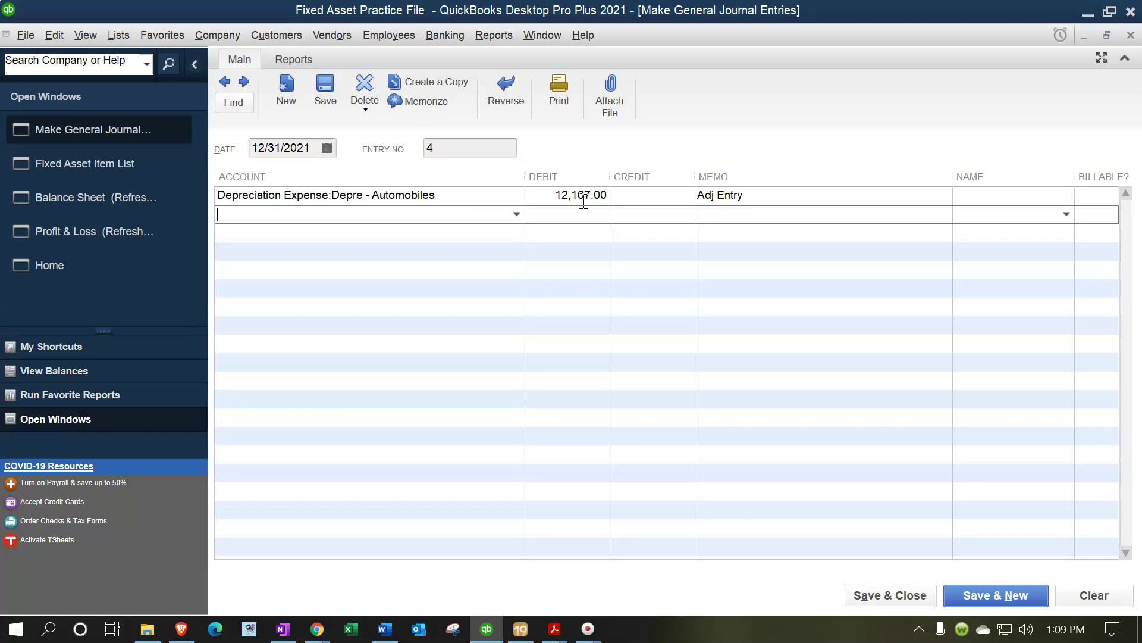
- Add a second journal line for the Acc Depre Auto account with the memo Adj Entry
{"action": "type", "text": "acc"}
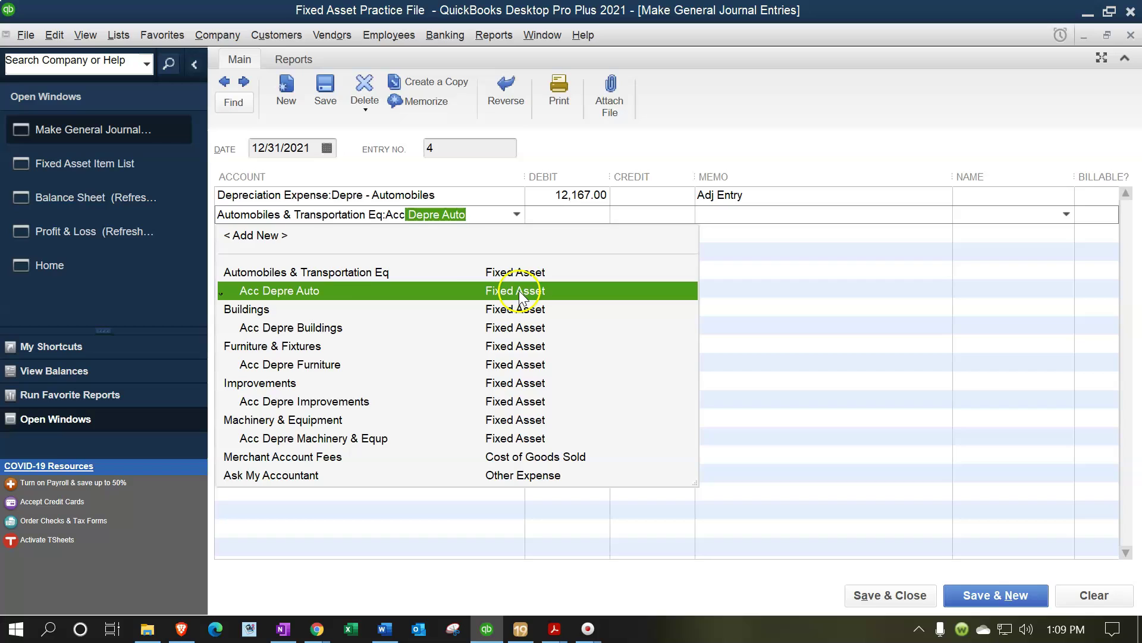
{"action": "left_click", "coordinate": [339, 292]}
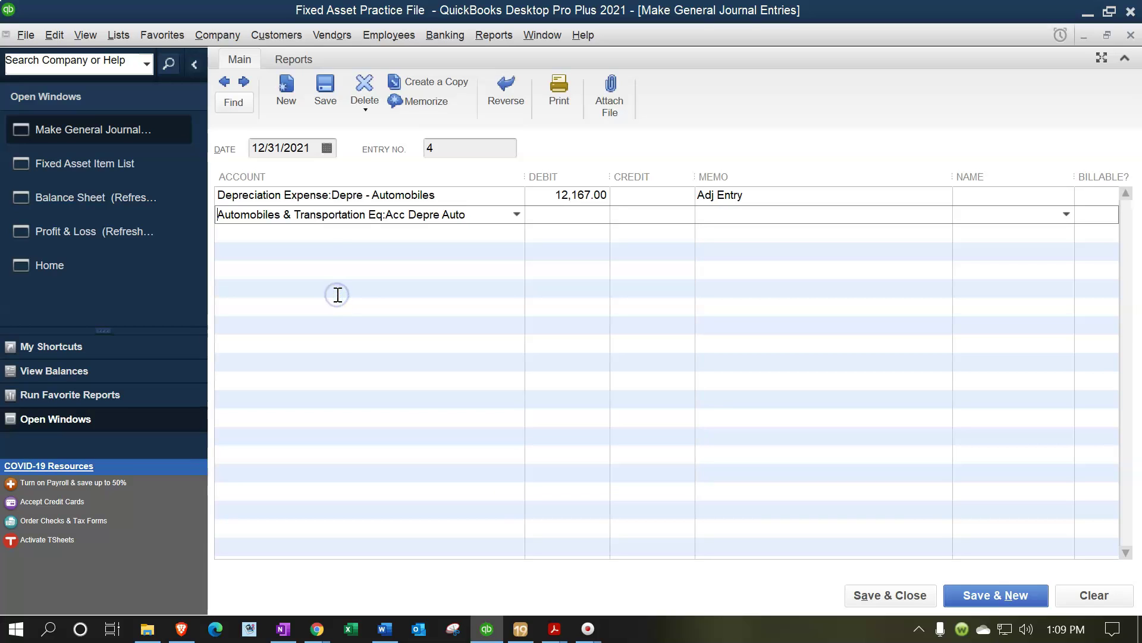
{"action": "type", "text": "Adj Entry"}
{"action": "key", "text": "Tab"}
- Try to save and close the journal entry, accepting the future date
{"action": "left_click", "coordinate": [904, 598]}
{"action": "left_click", "coordinate": [543, 248]}
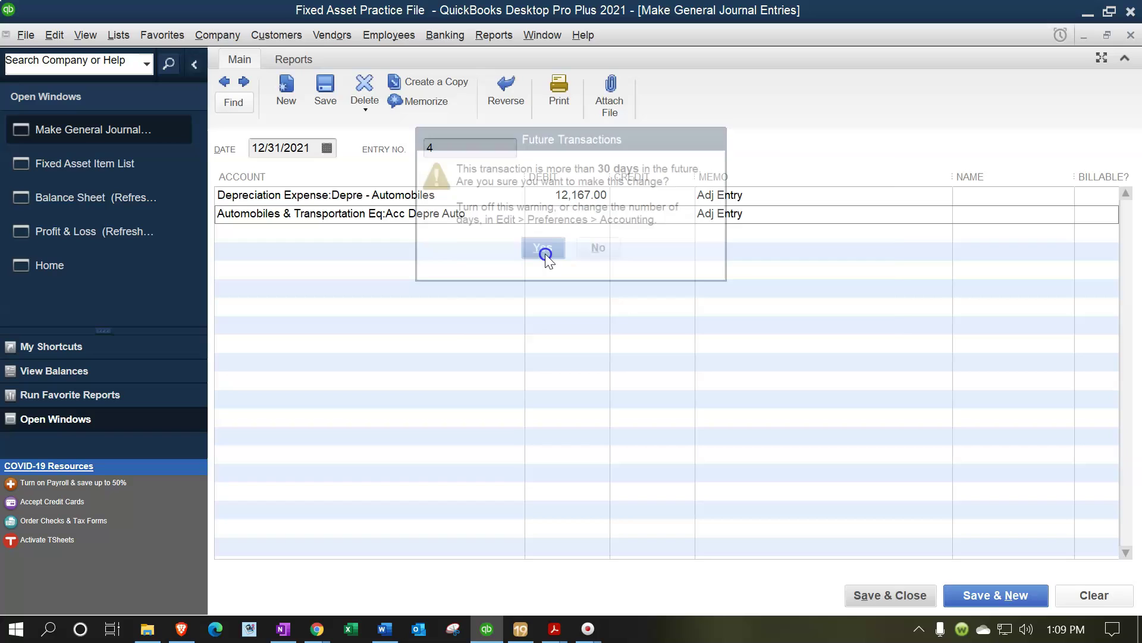
{"action": "left_click", "coordinate": [679, 312]}
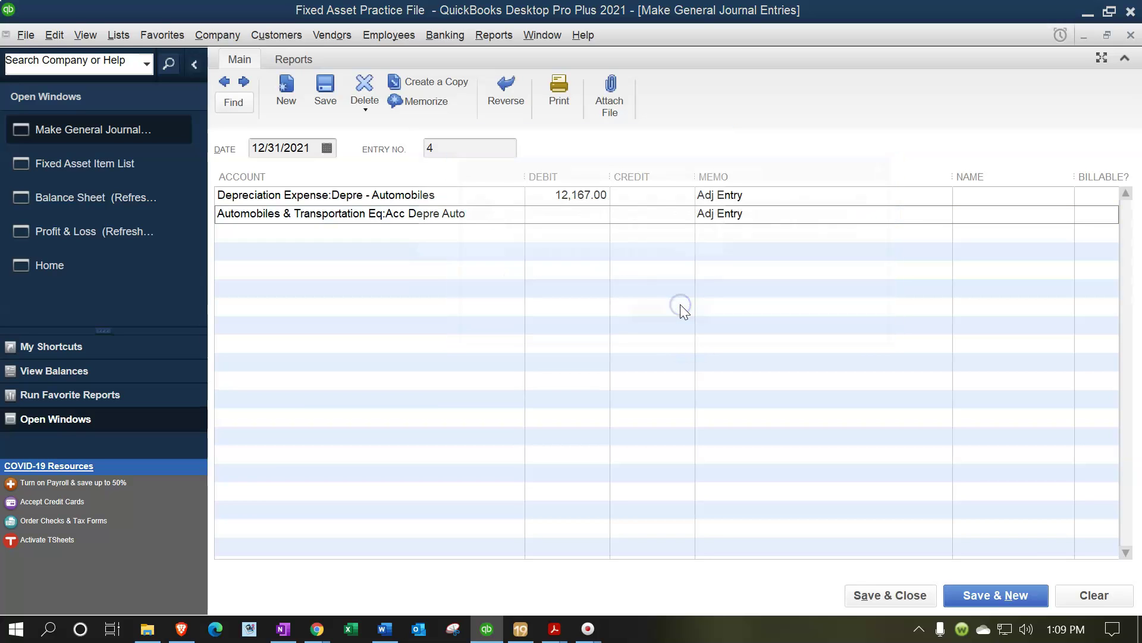
{"action": "left_click", "coordinate": [572, 227]}
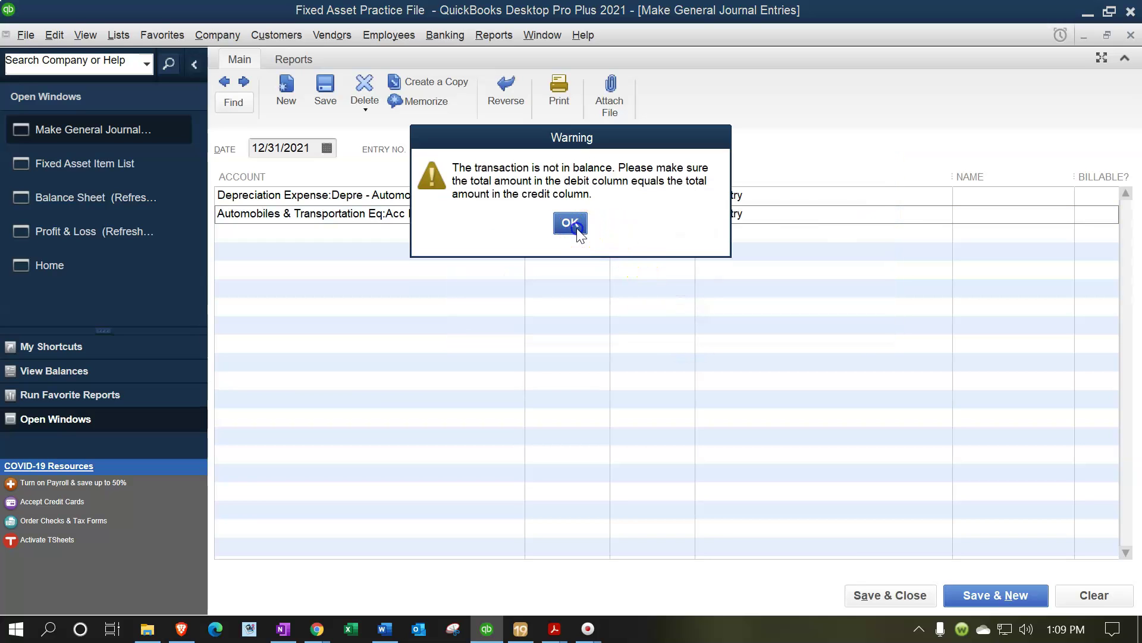
- Credit Acc Depre Auto 12,167, then save and close the journal entry with its future date accepted
{"action": "left_click", "coordinate": [648, 214]}
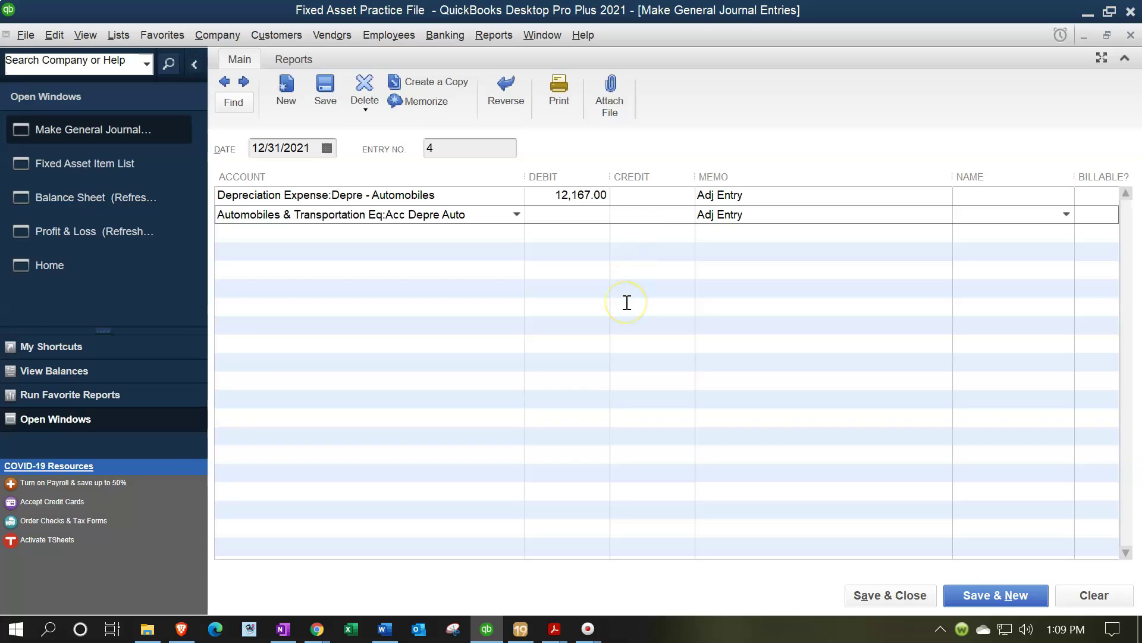
{"action": "type", "text": "12167"}
{"action": "key", "text": "Tab"}
{"action": "key", "text": "Tab"}
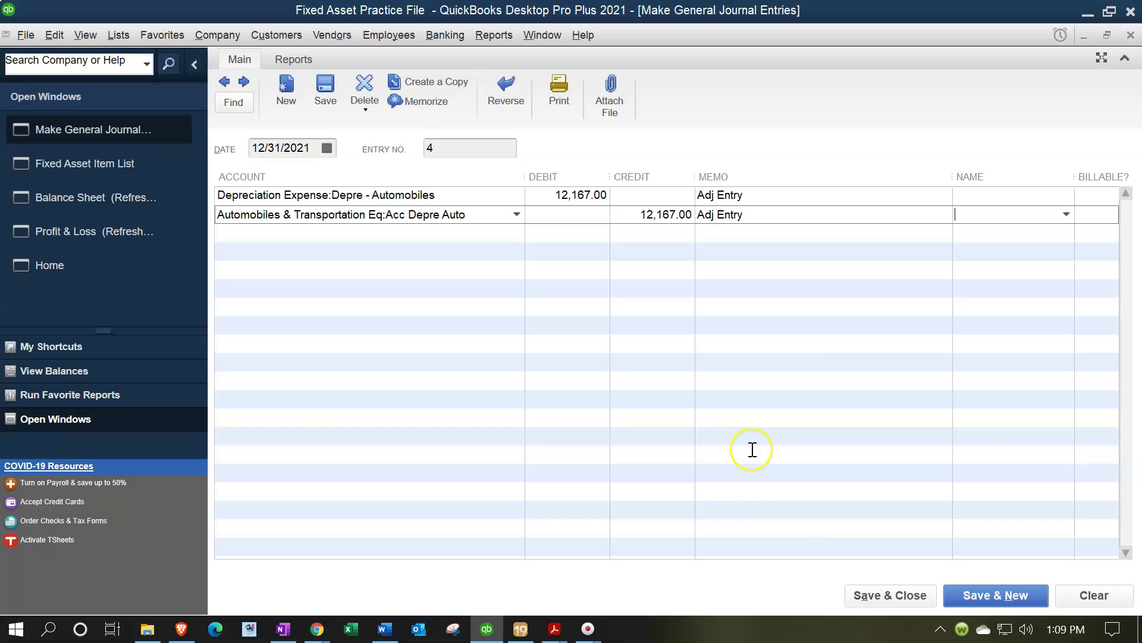
{"action": "left_click", "coordinate": [862, 597]}
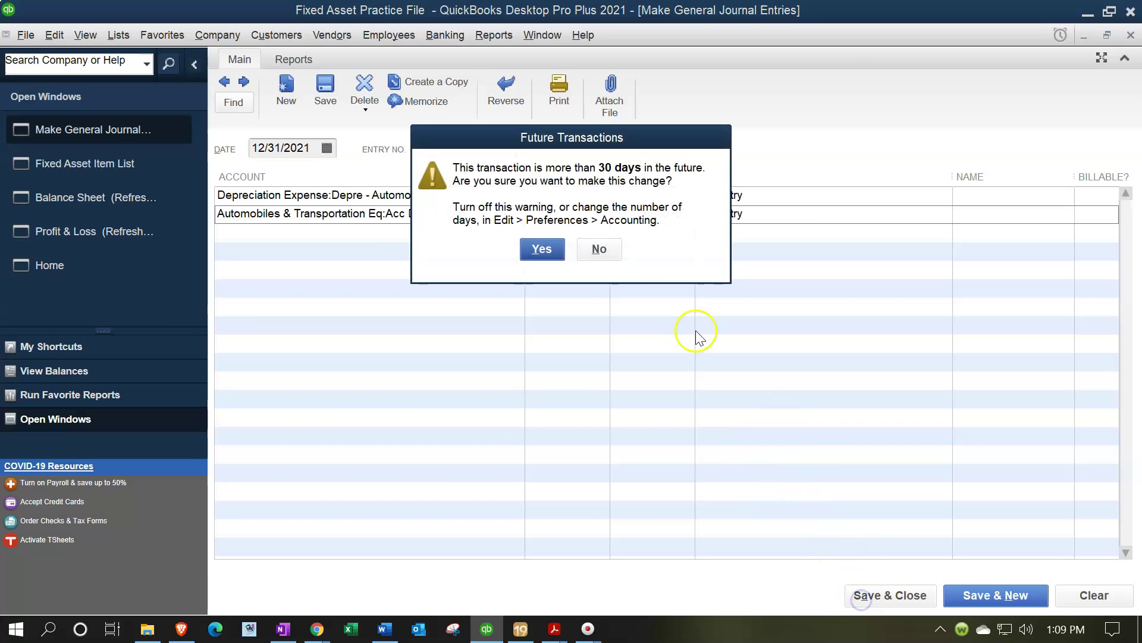
{"action": "left_click", "coordinate": [553, 250]}
{"action": "left_click", "coordinate": [666, 312]}
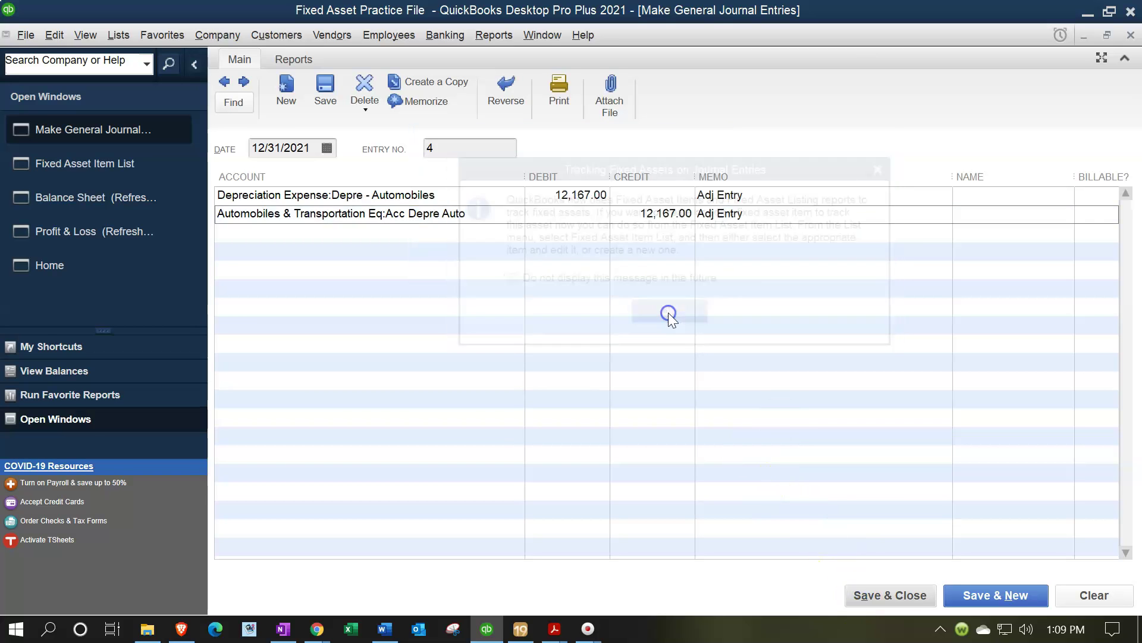
- Refresh the balance sheet, check the Automobiles & Transportation Eq cost and accumulated depreciation, and return to Book Depreciation.pdf in Acrobat Reader
{"action": "left_click", "coordinate": [54, 162]}
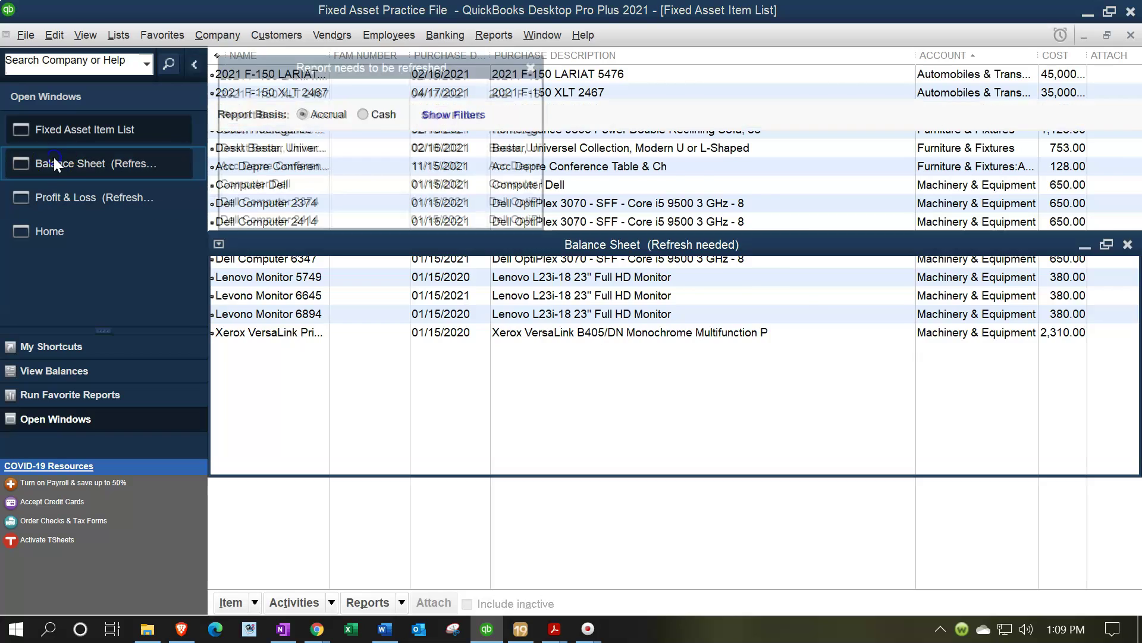
{"action": "left_click", "coordinate": [315, 221]}
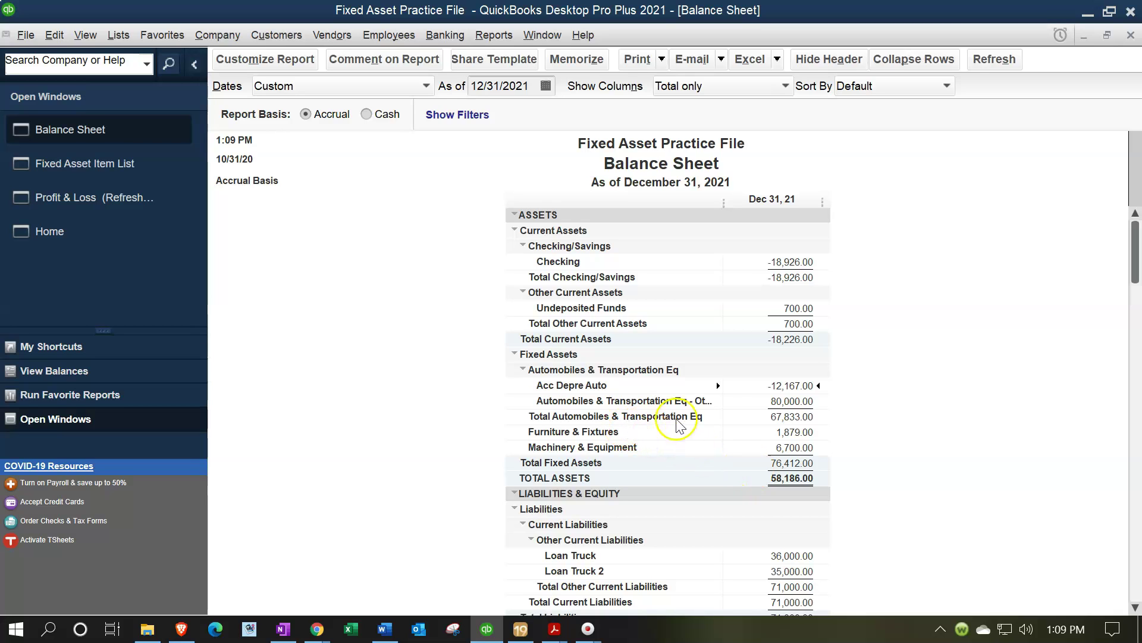
{"action": "left_click", "coordinate": [792, 402]}
{"action": "left_click", "coordinate": [792, 385]}
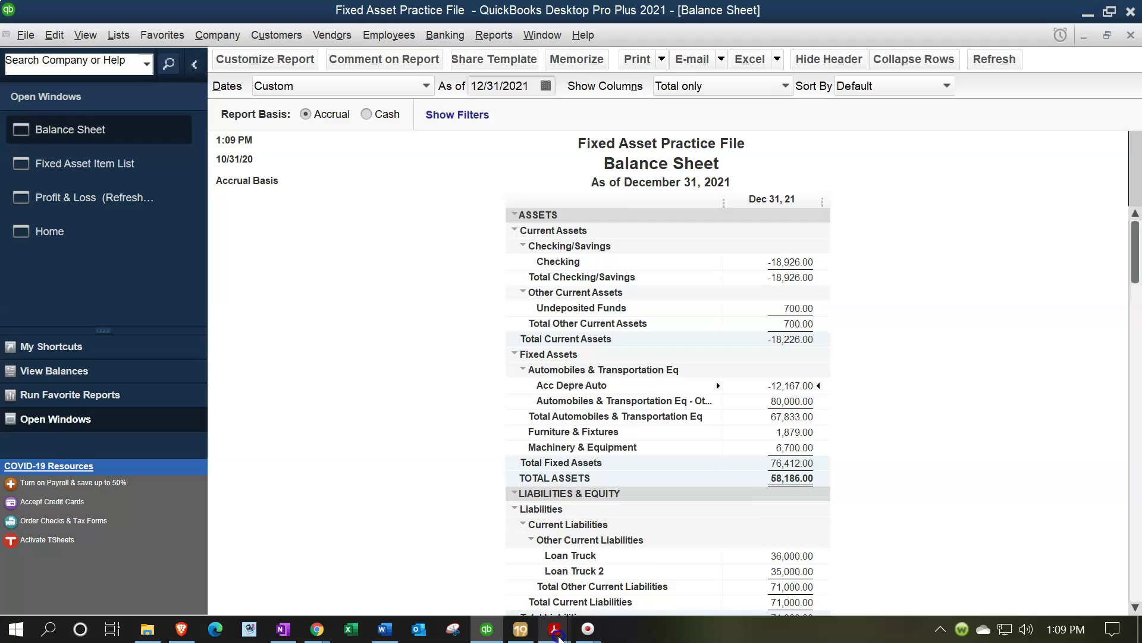
{"action": "mouse_move", "coordinate": [555, 629]}
{"action": "left_click", "coordinate": [492, 575]}
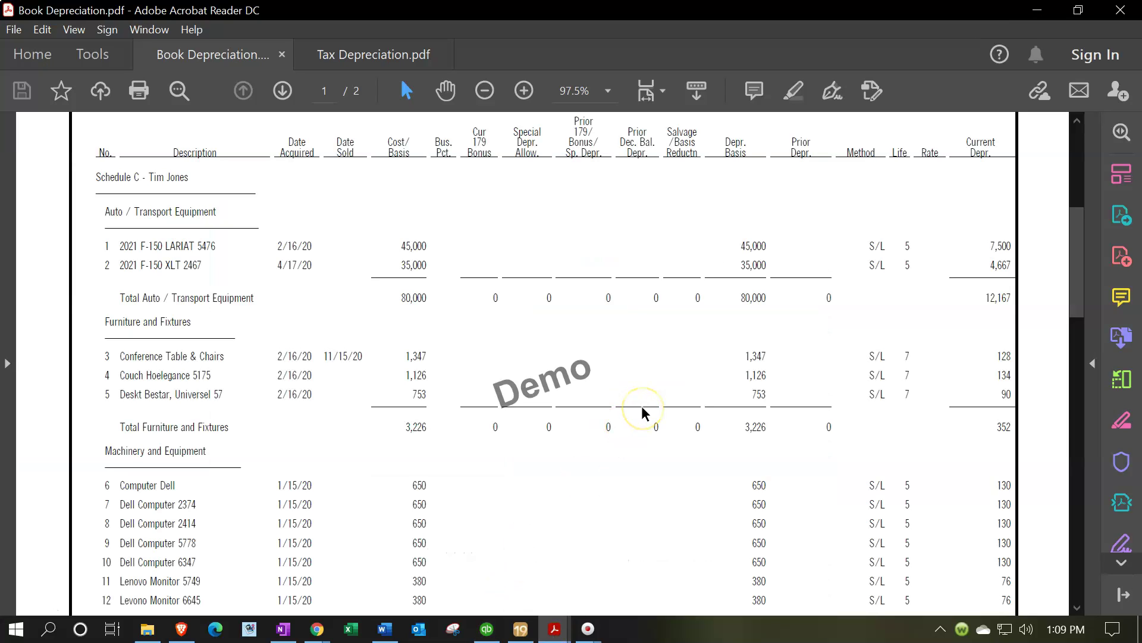
- Open Calculator in its compact view and subtract the auto depreciation of 12,167 from the 80,000 total auto cost
{"action": "key", "text": "XF86Calculator"}
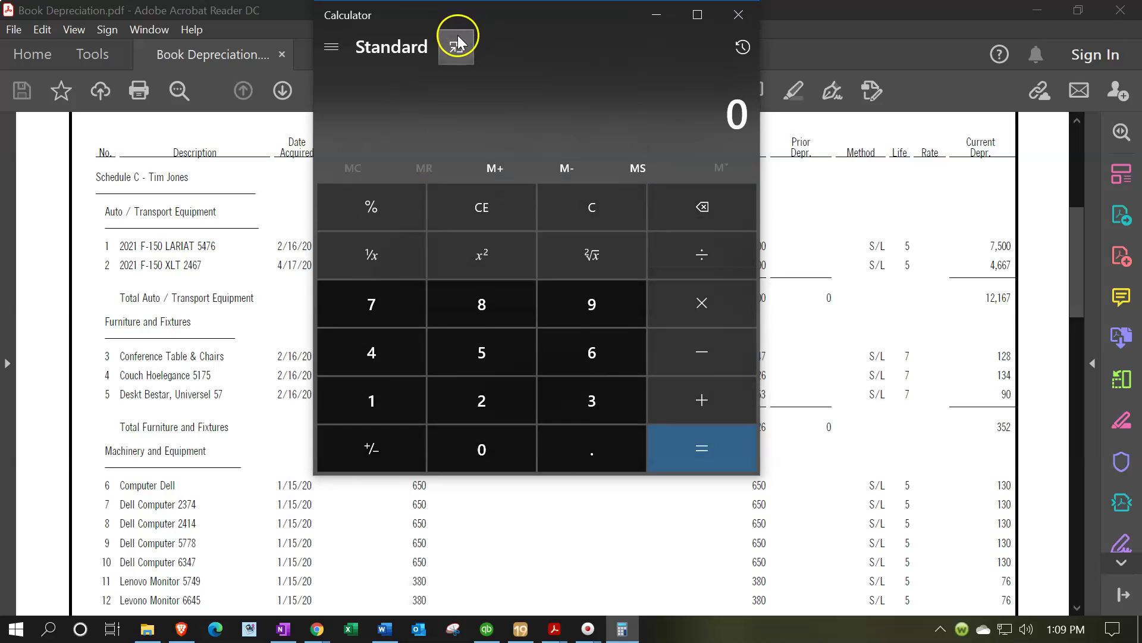
{"action": "left_click", "coordinate": [457, 38]}
{"action": "left_click_drag", "start_coordinate": [982, 47], "coordinate": [439, 326]}
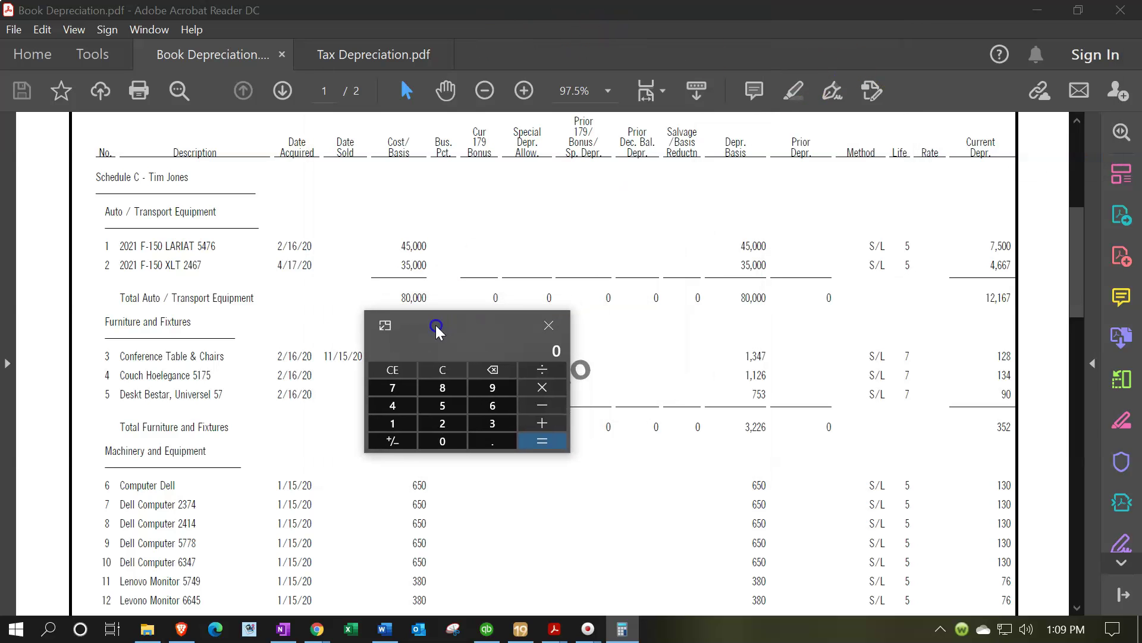
{"action": "type", "text": "80,000"}
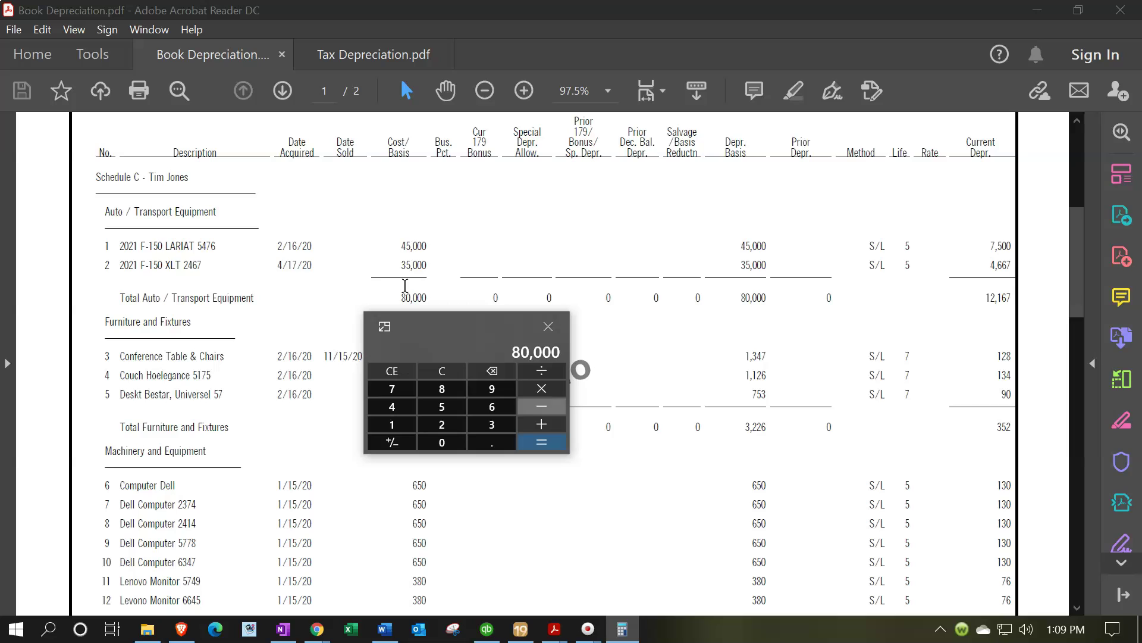
{"action": "left_click", "coordinate": [559, 406]}
{"action": "type", "text": "12"}
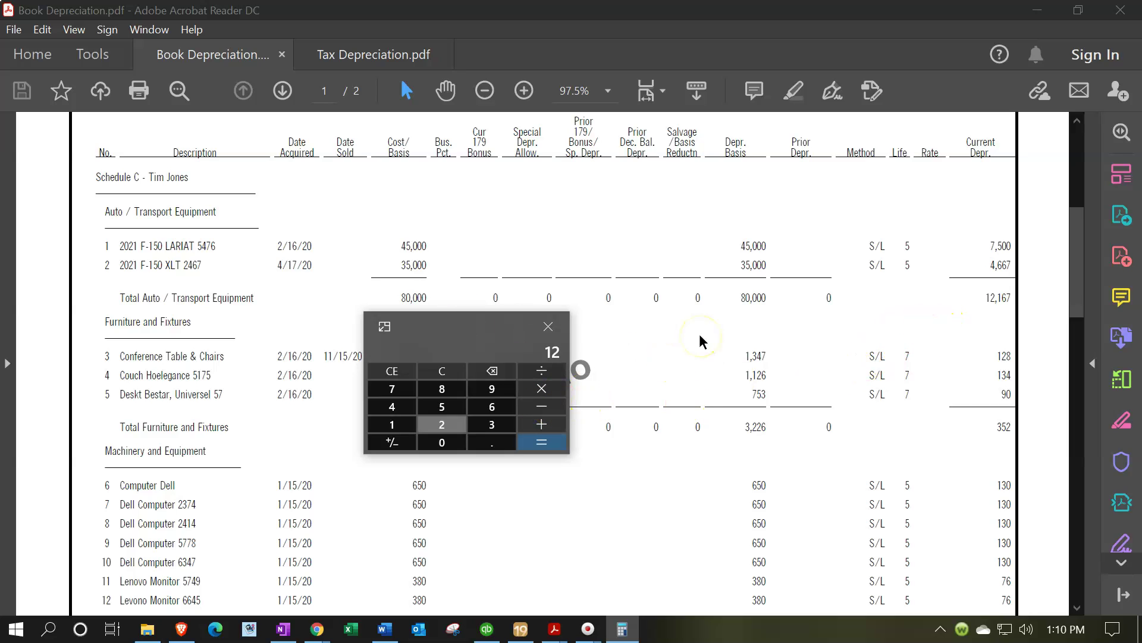
{"action": "type", "text": "167"}
{"action": "key", "text": "Return"}
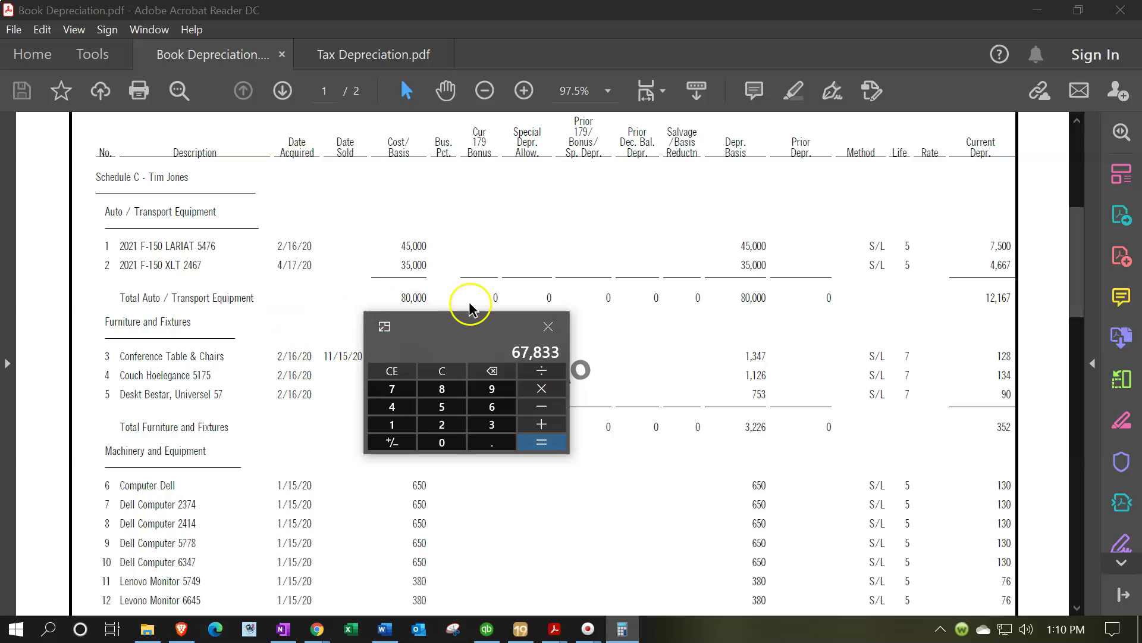
{"action": "key", "text": "alt+F4"}
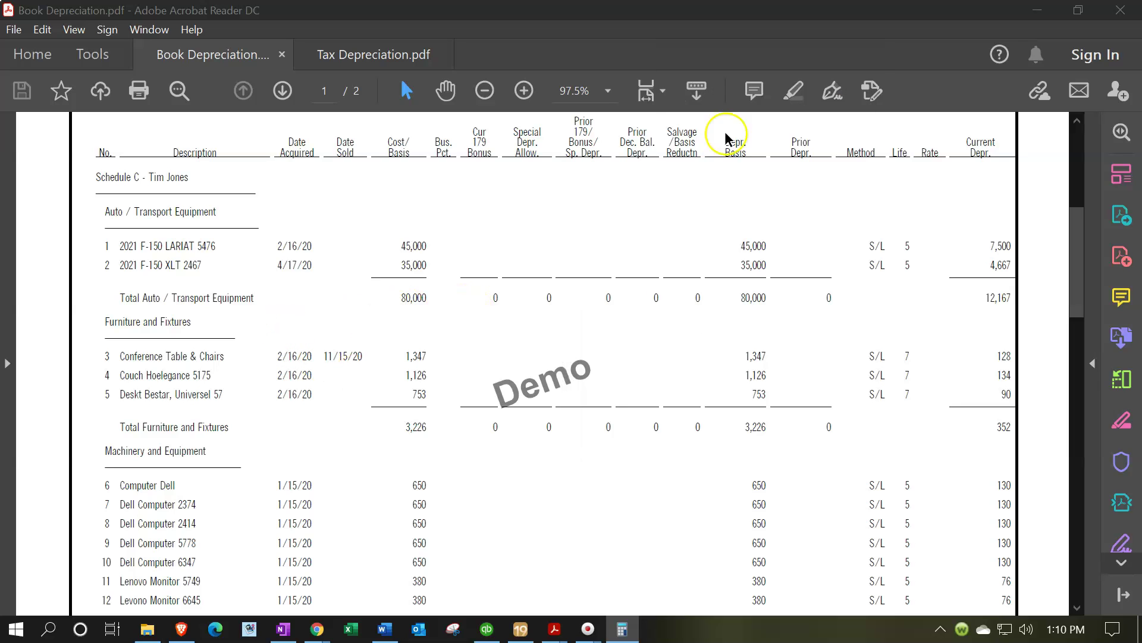
- Switch to QuickBooks, check the total for Automobiles & Transportation Eq on the balance sheet, and return to Book Depreciation.pdf
{"action": "left_click", "coordinate": [489, 629]}
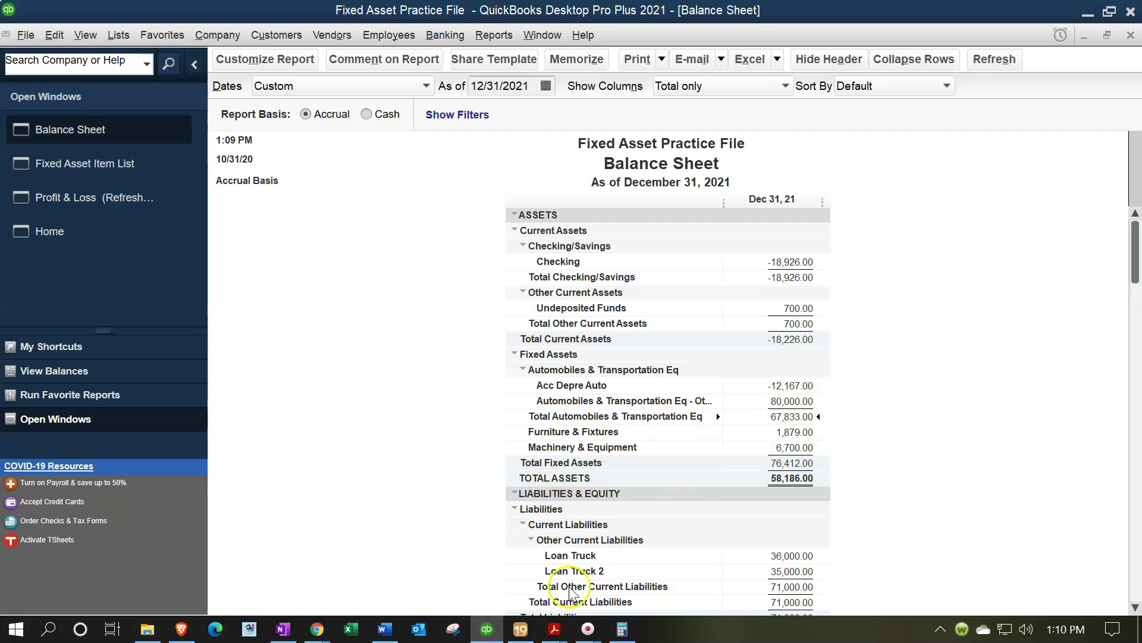
{"action": "mouse_move", "coordinate": [554, 634]}
{"action": "left_click", "coordinate": [510, 497]}
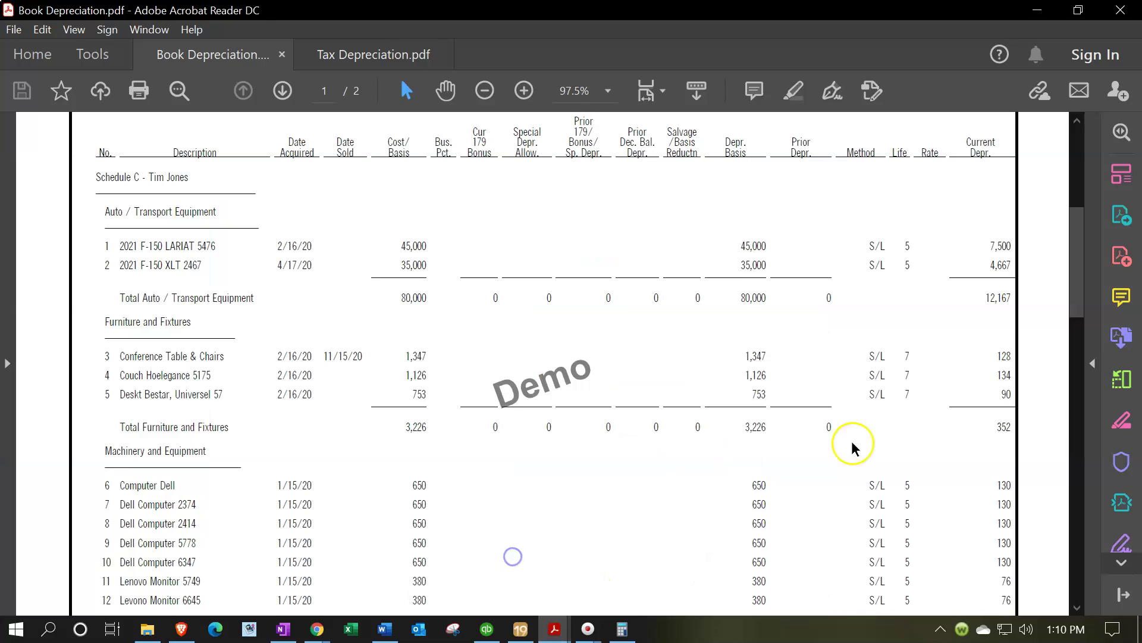
- Add the furniture depreciation of the couch (134) and desk (90) in Calculator, leaving out the sold conference table
{"action": "scroll", "coordinate": [1014, 350], "scroll_direction": "down", "scroll_amount": 1}
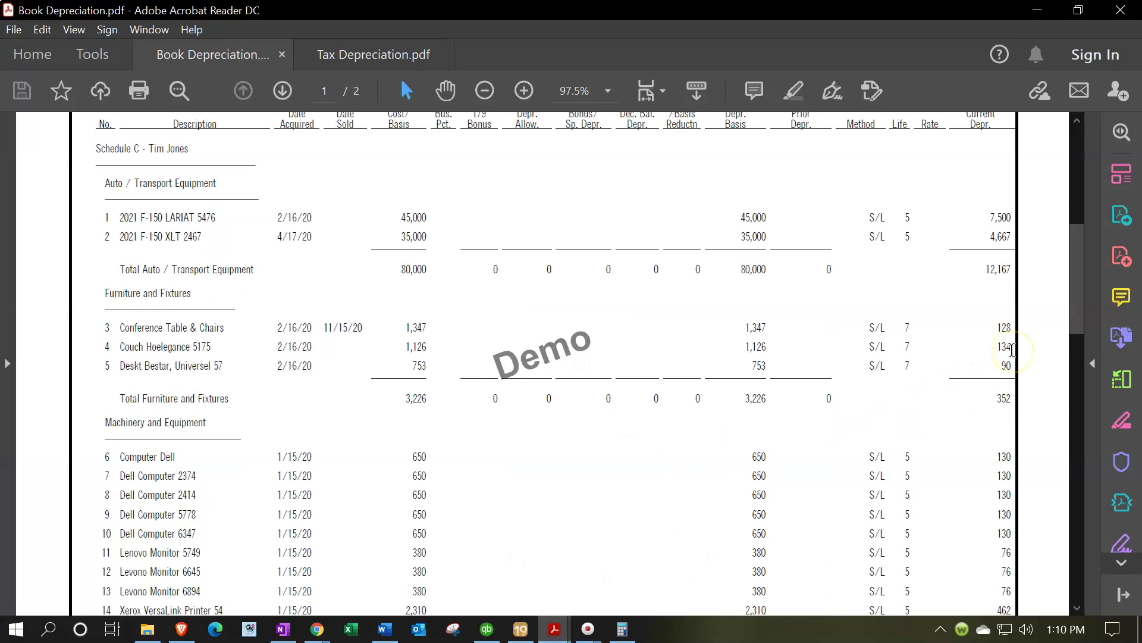
{"action": "scroll", "coordinate": [993, 334], "scroll_direction": "down", "scroll_amount": 1}
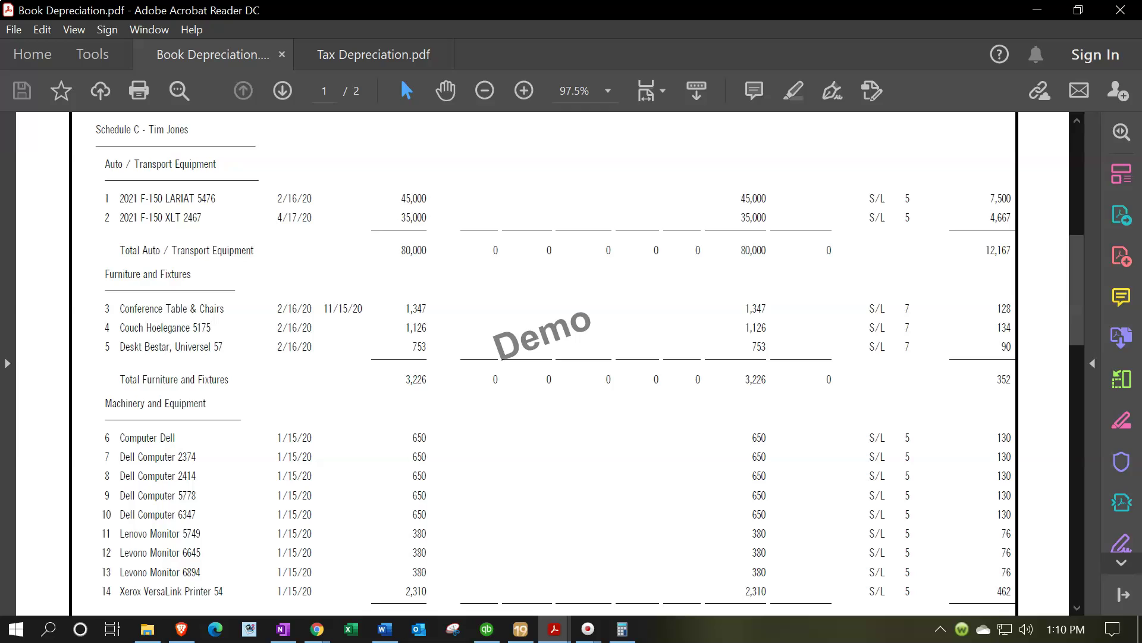
{"action": "left_click_drag", "start_coordinate": [740, 272], "coordinate": [904, 386]}
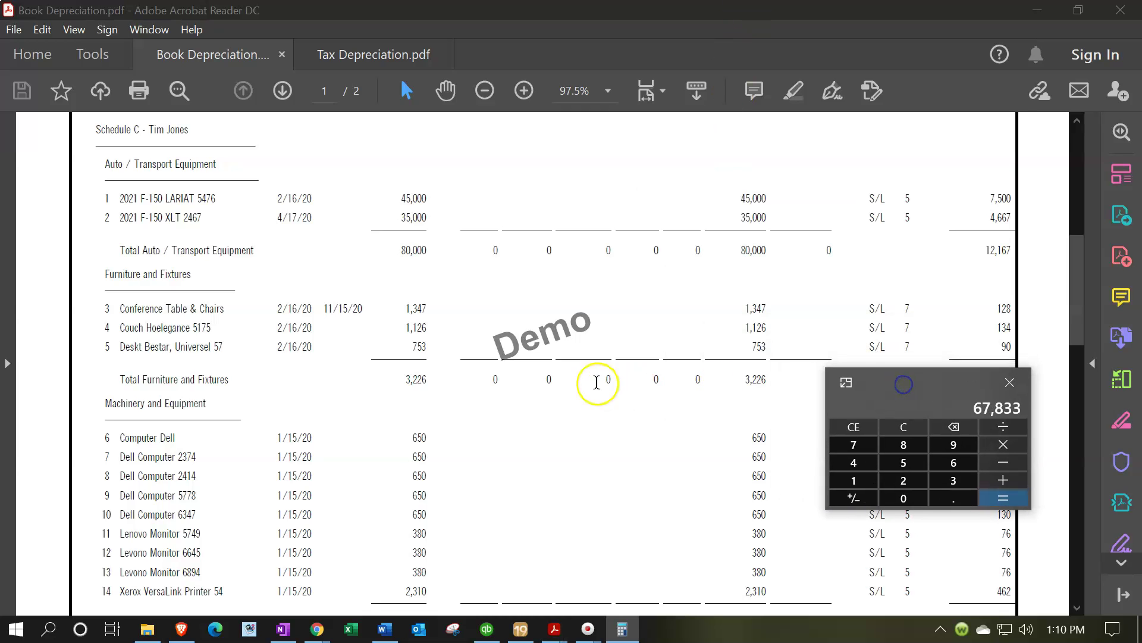
{"action": "left_click", "coordinate": [904, 427]}
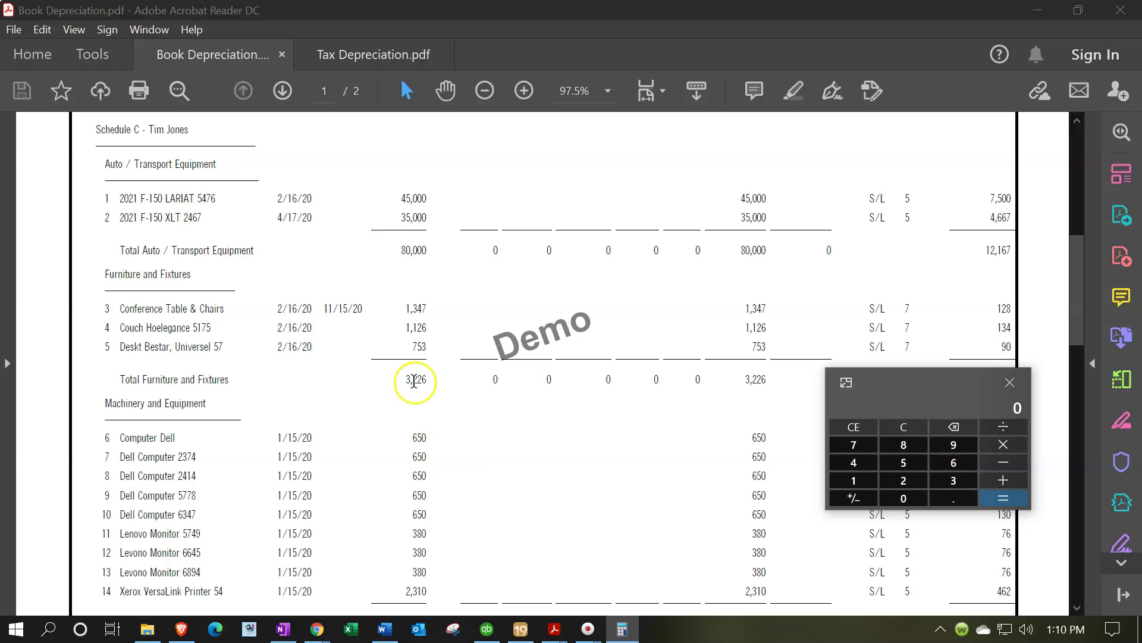
{"action": "type", "text": "134"}
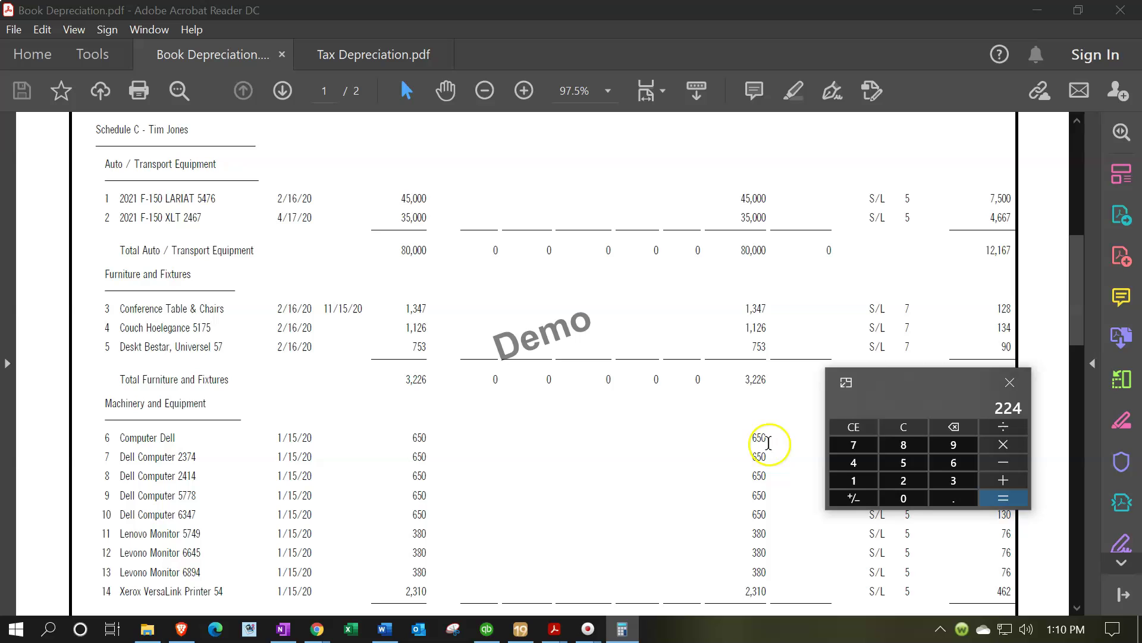
{"action": "left_click_drag", "start_coordinate": [922, 384], "coordinate": [830, 72]}
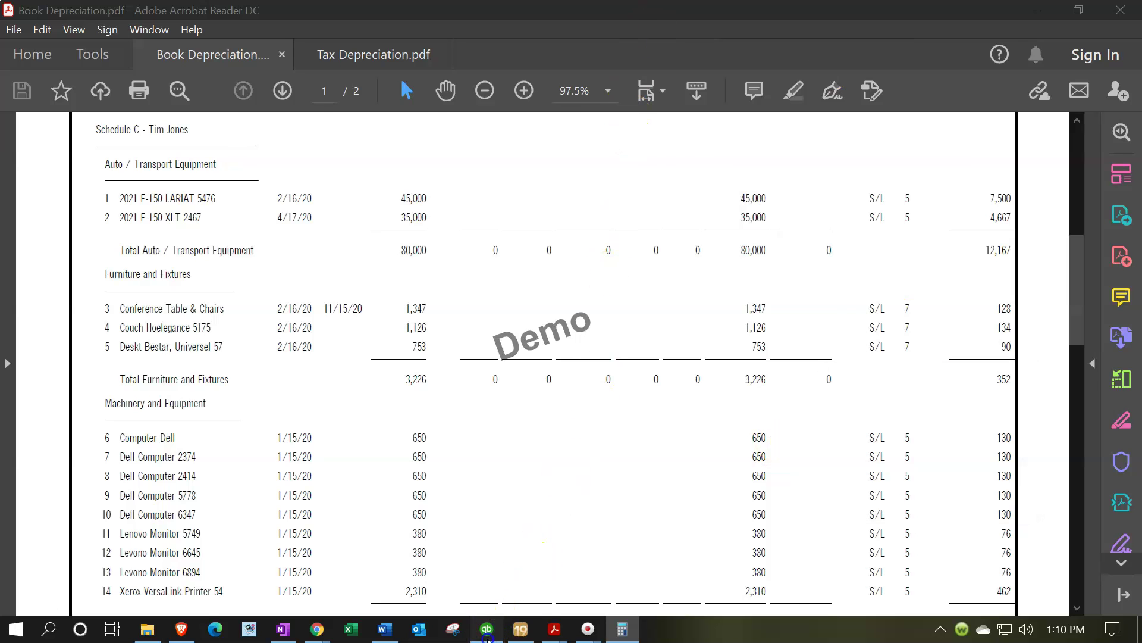
- Start a general journal entry in QuickBooks and debit Depre - Furnature & Fixture 224 with the memo Adj Entry
{"action": "left_click", "coordinate": [486, 632]}
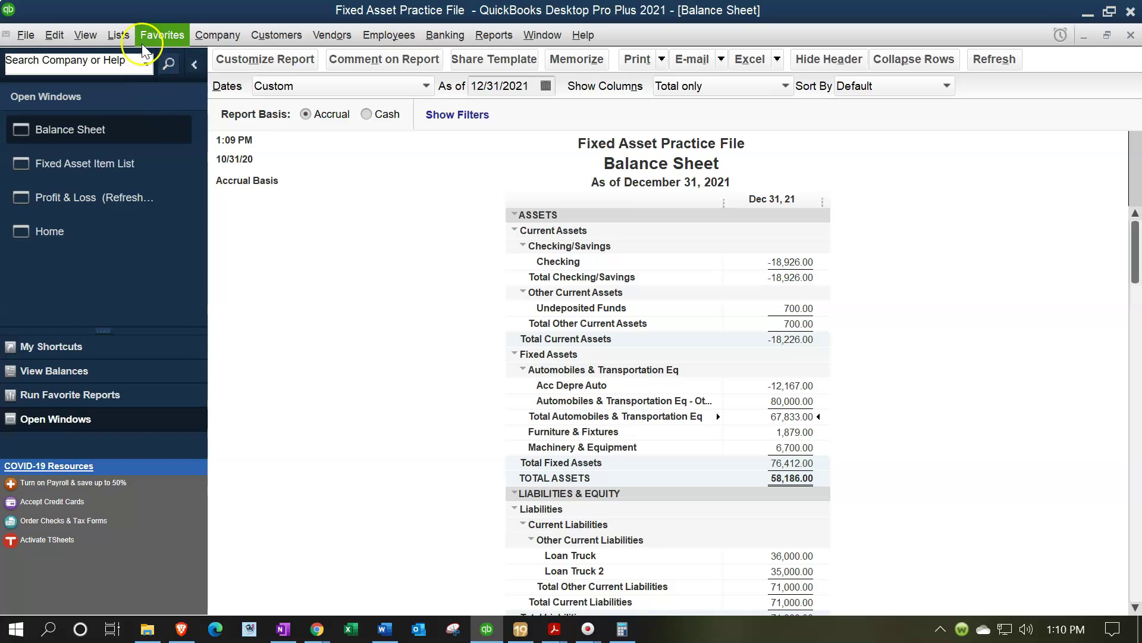
{"action": "left_click", "coordinate": [202, 37]}
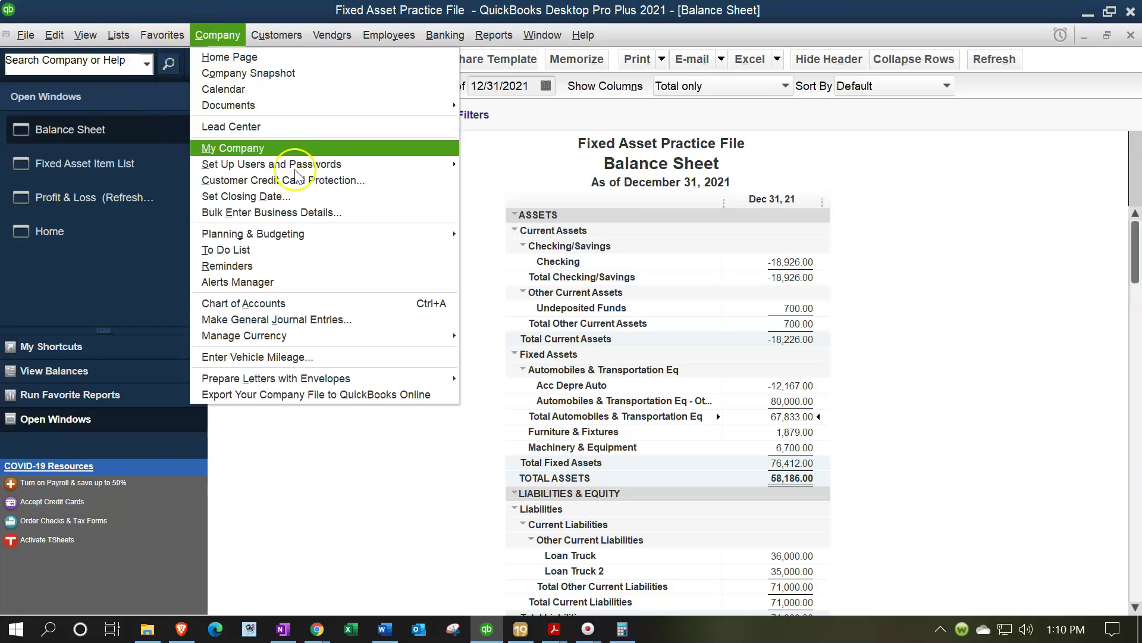
{"action": "left_click", "coordinate": [326, 319]}
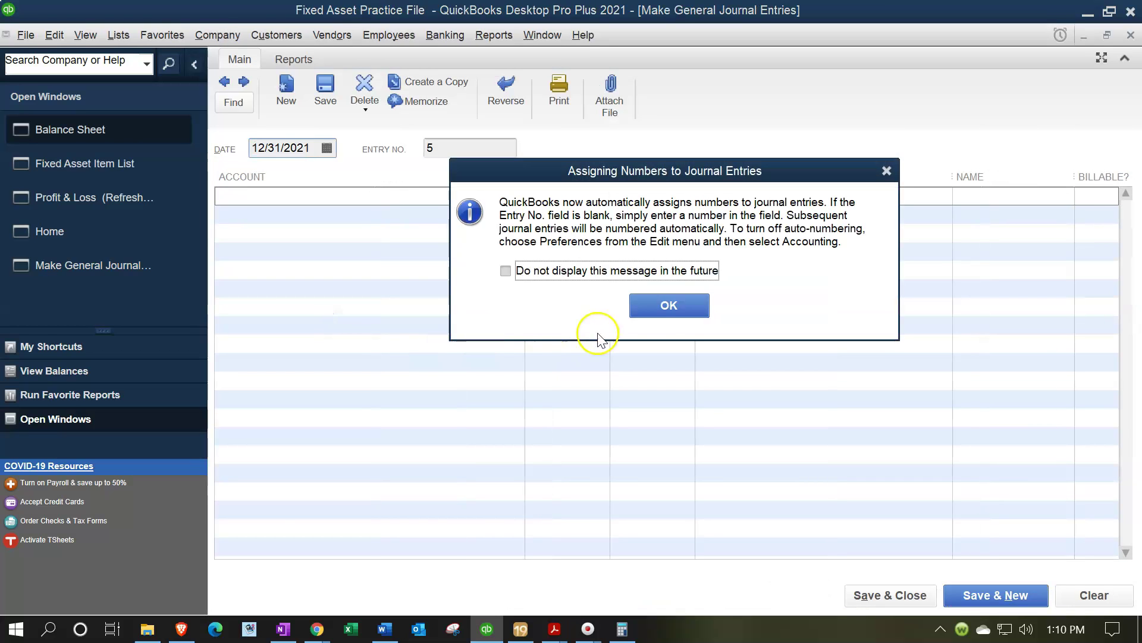
{"action": "left_click", "coordinate": [669, 302]}
{"action": "type", "text": "Depreciation Expense"}
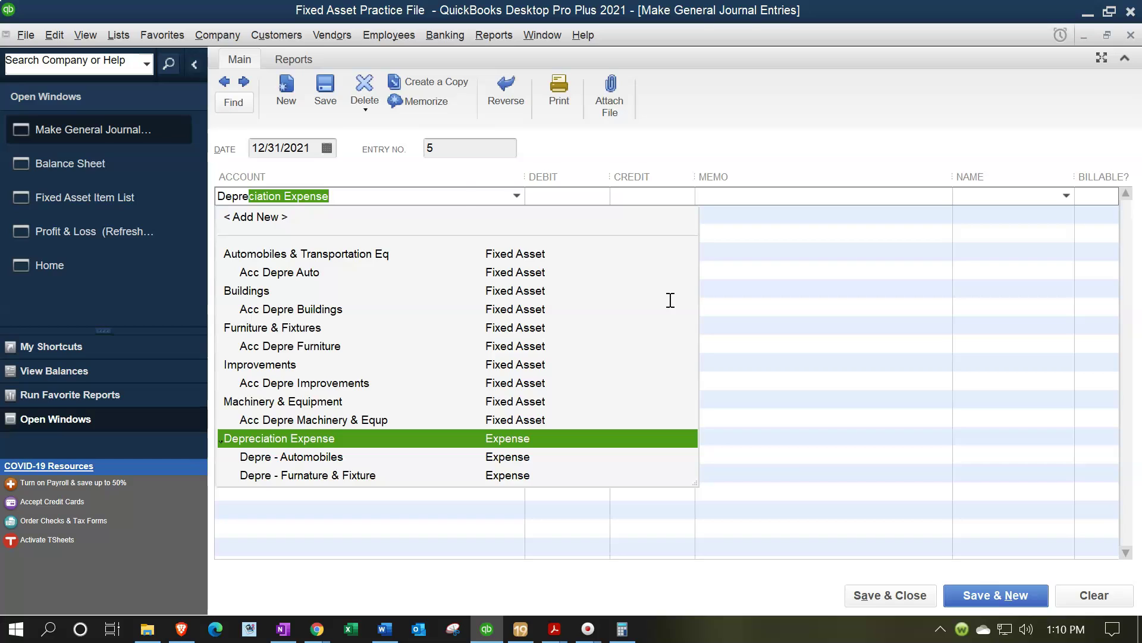
{"action": "key", "text": "Down"}
{"action": "key", "text": "Down"}
{"action": "key", "text": "Tab"}
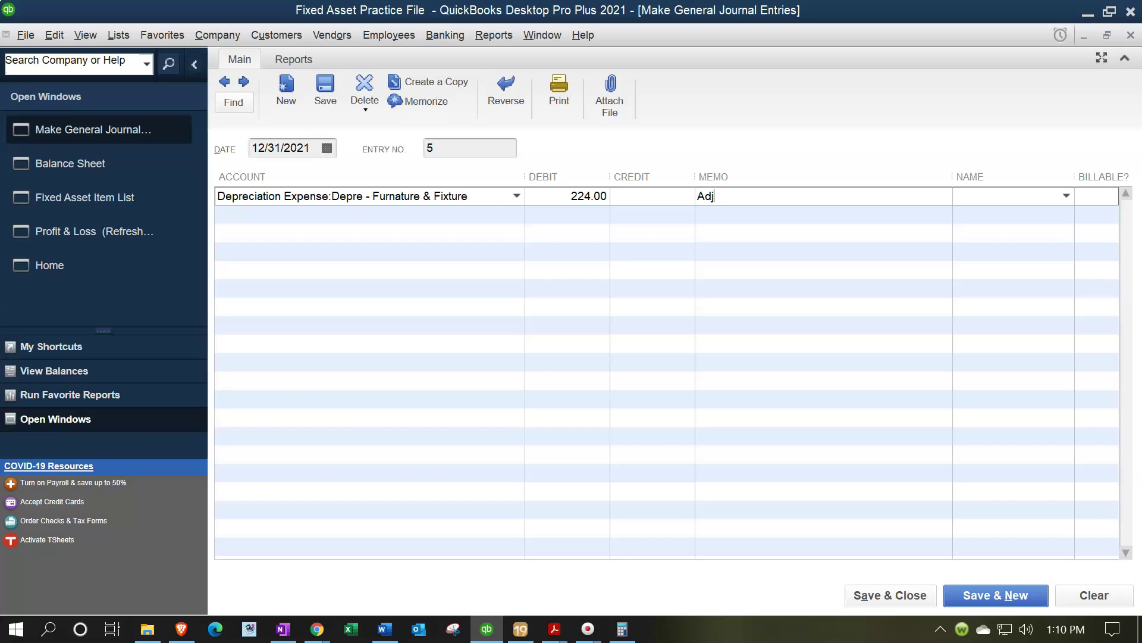
{"action": "key", "text": "Tab"}
{"action": "key", "text": "Tab"}
- Credit 224 to the Acc Depre Furniture account on the second journal line with the memo Adj Entry
{"action": "type", "text": "Acc"}
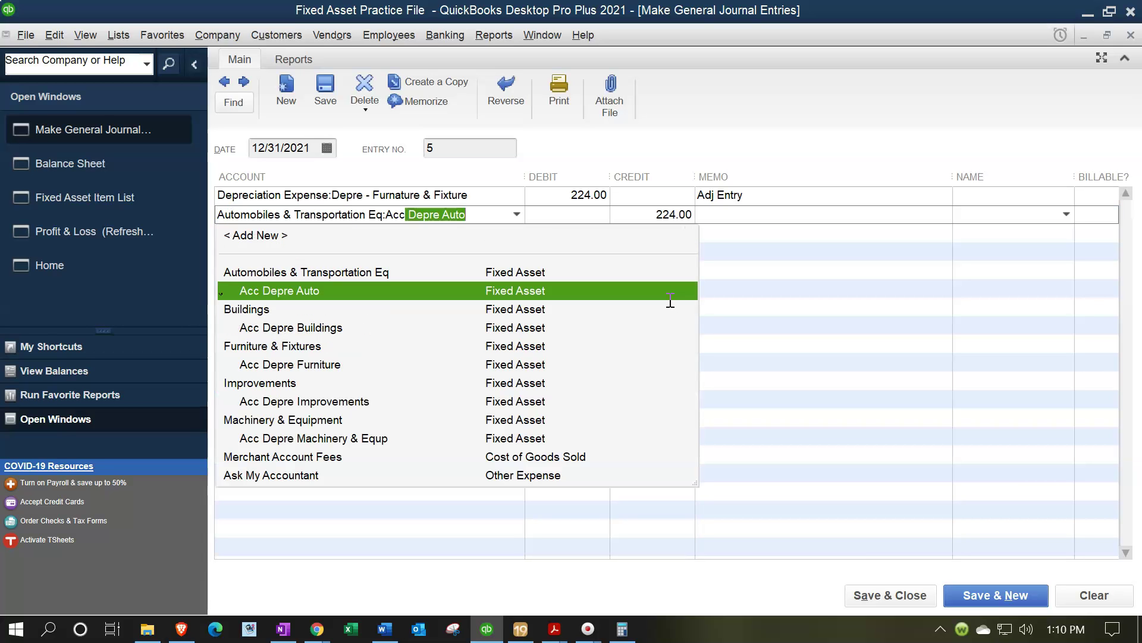
{"action": "key", "text": "Down"}
{"action": "key", "text": "Down"}
{"action": "key", "text": "Down"}
{"action": "key", "text": "Down"}
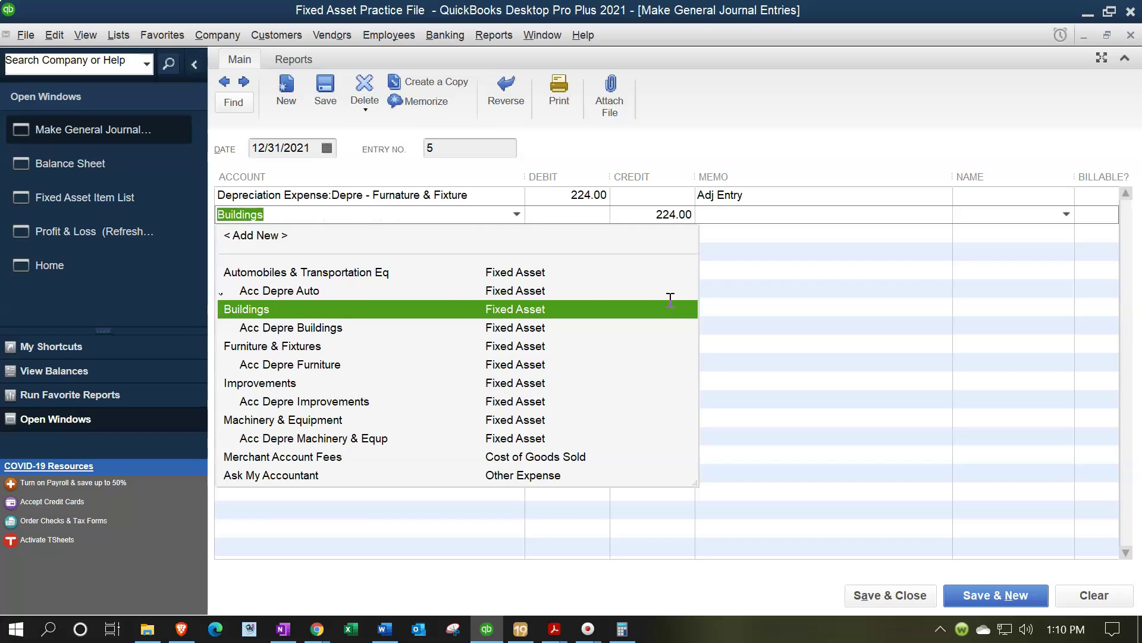
{"action": "key", "text": "Tab"}
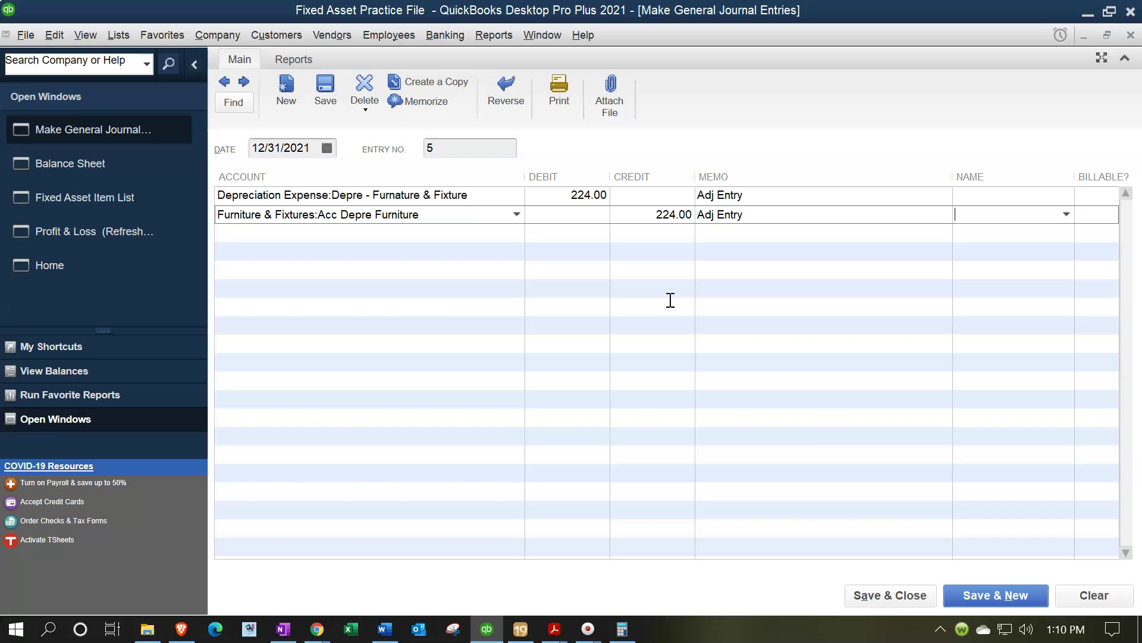
- Save and close the furniture depreciation entry, accepting its future date and dismissing the fixed asset tracking message
{"action": "left_click", "coordinate": [909, 592]}
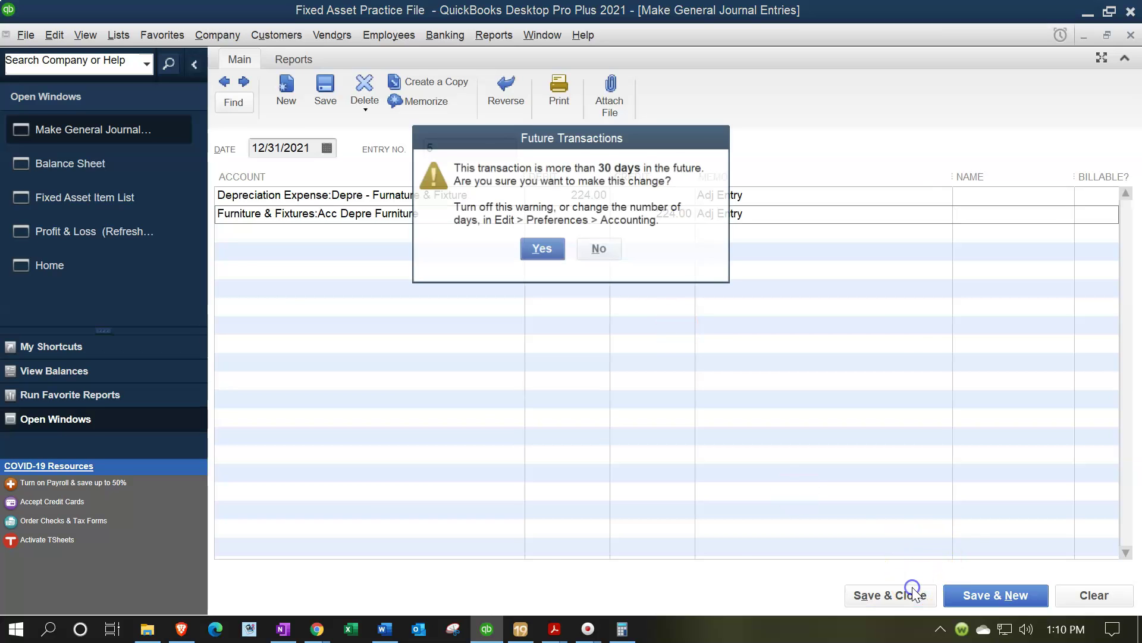
{"action": "left_click", "coordinate": [543, 250]}
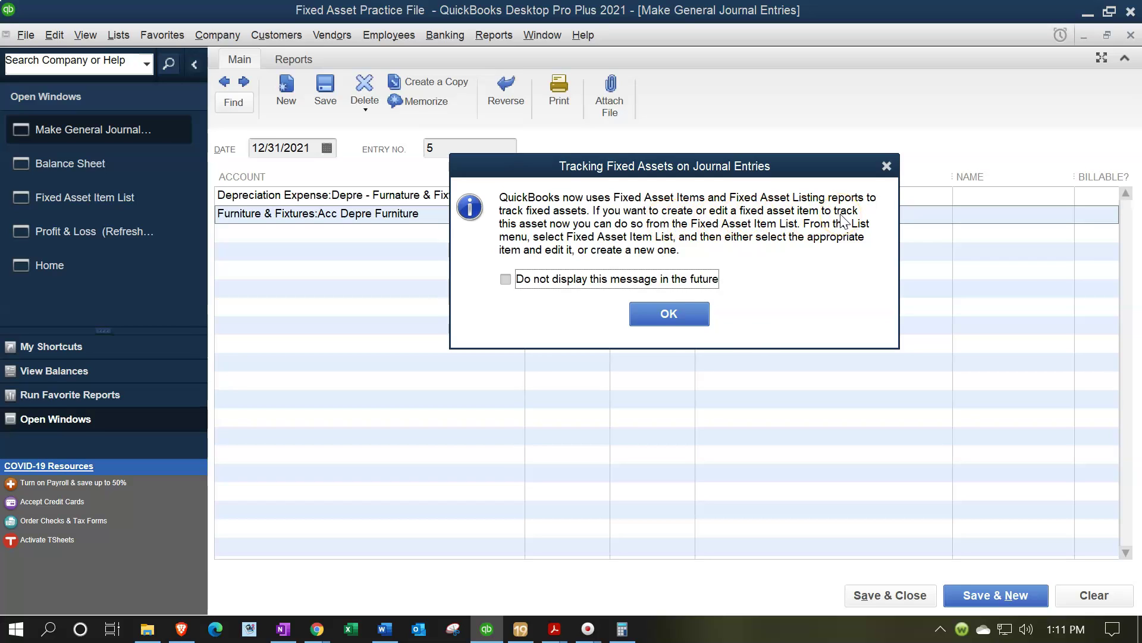
{"action": "left_click", "coordinate": [655, 322]}
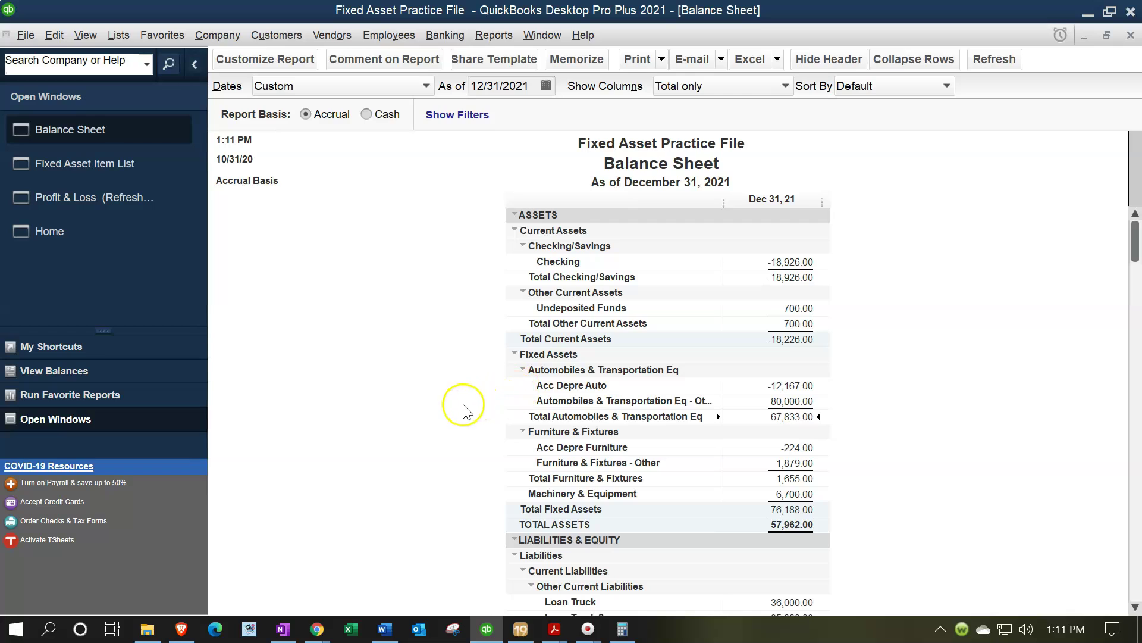
- Check the Furniture & Fixtures cost and accumulated depreciation on the balance sheet, then return to Book Depreciation.pdf
{"action": "left_click", "coordinate": [788, 463]}
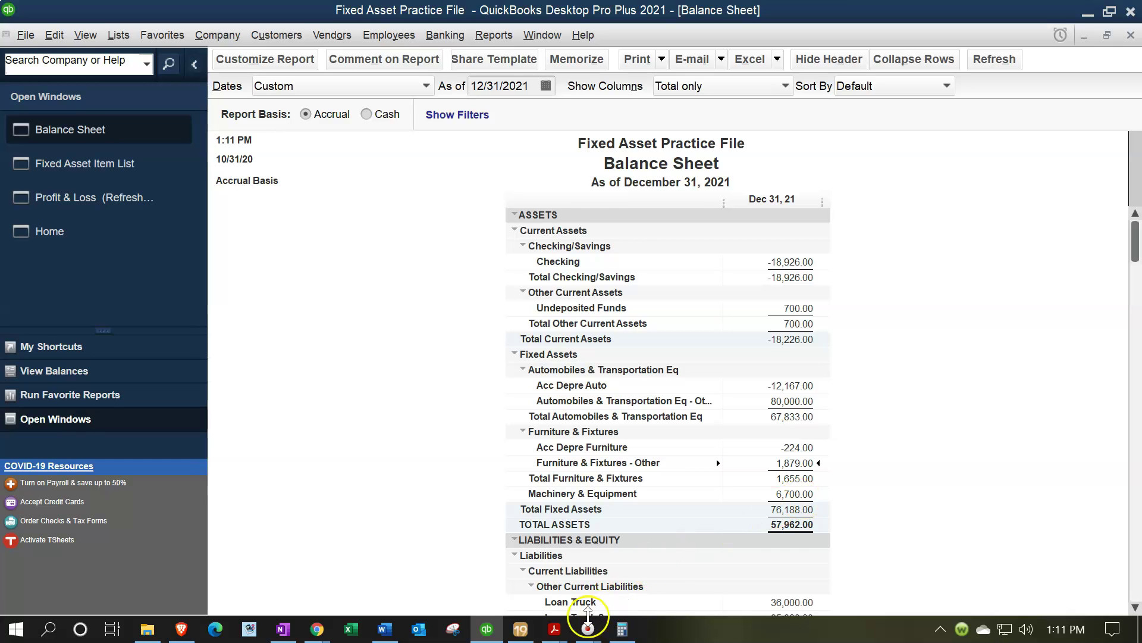
{"action": "mouse_move", "coordinate": [554, 629]}
{"action": "left_click", "coordinate": [503, 574]}
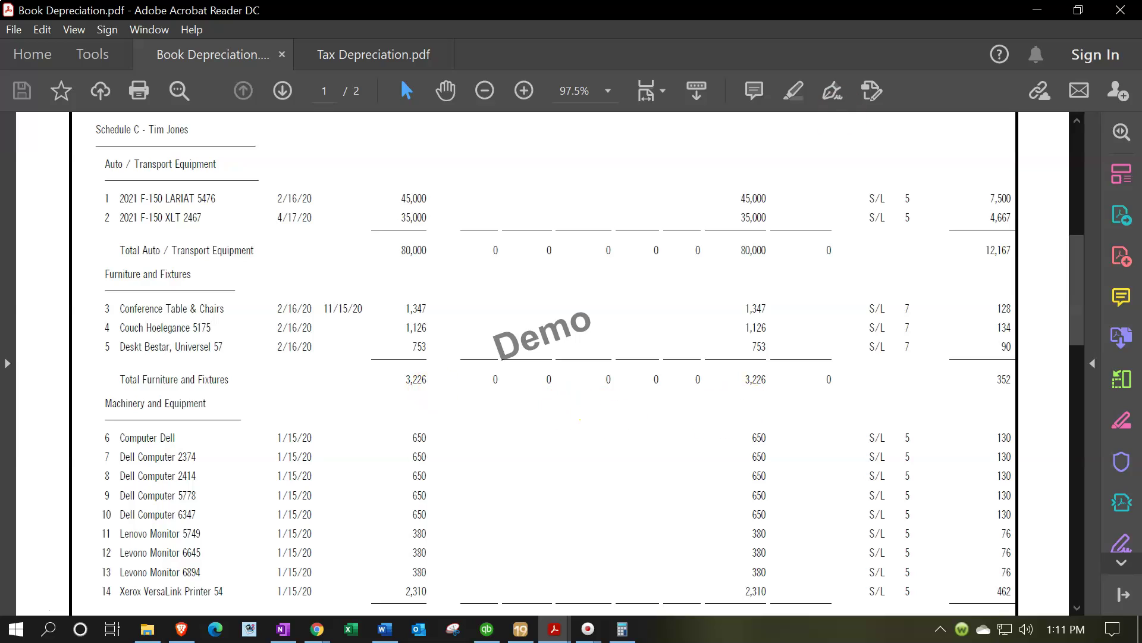
- Subtract the sold conference table's cost of 1,347 from the 3,226 furniture total in Calculator
{"action": "key", "text": "alt+Tab"}
{"action": "left_click_drag", "start_coordinate": [721, 377], "coordinate": [655, 408]}
{"action": "left_click", "coordinate": [619, 444]}
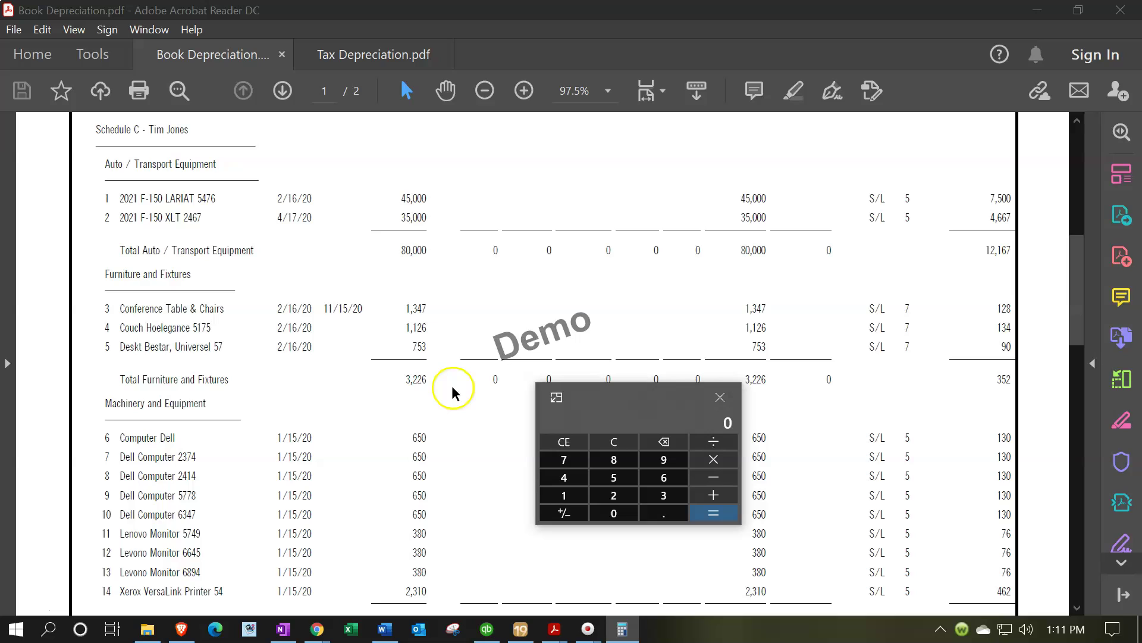
{"action": "type", "text": "3226"}
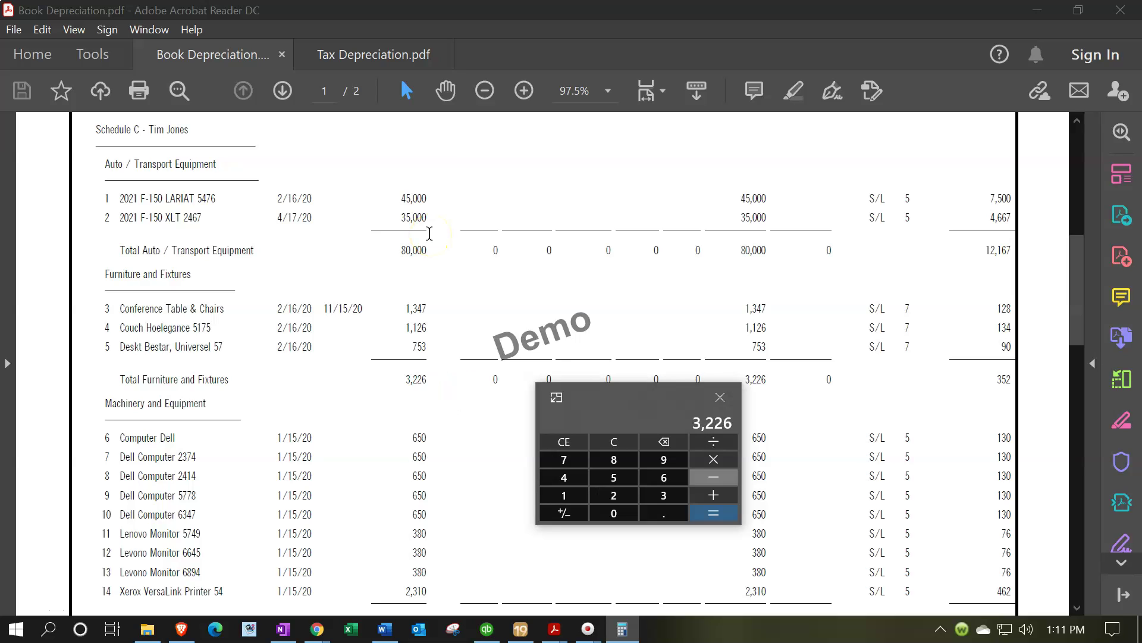
{"action": "type", "text": "-1347"}
{"action": "key", "text": "Return"}
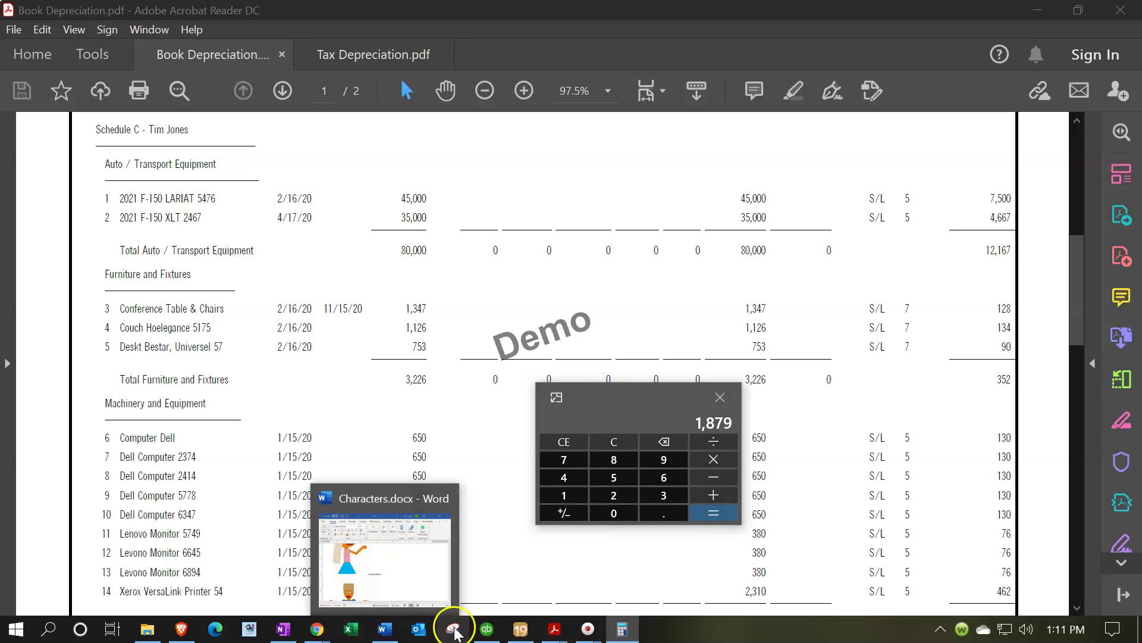
- Compare the calculated furniture cost with Furniture & Fixtures - Other on the QuickBooks balance sheet, and go back to Book Depreciation.pdf
{"action": "left_click", "coordinate": [487, 629]}
{"action": "left_click_drag", "start_coordinate": [655, 391], "coordinate": [965, 452]}
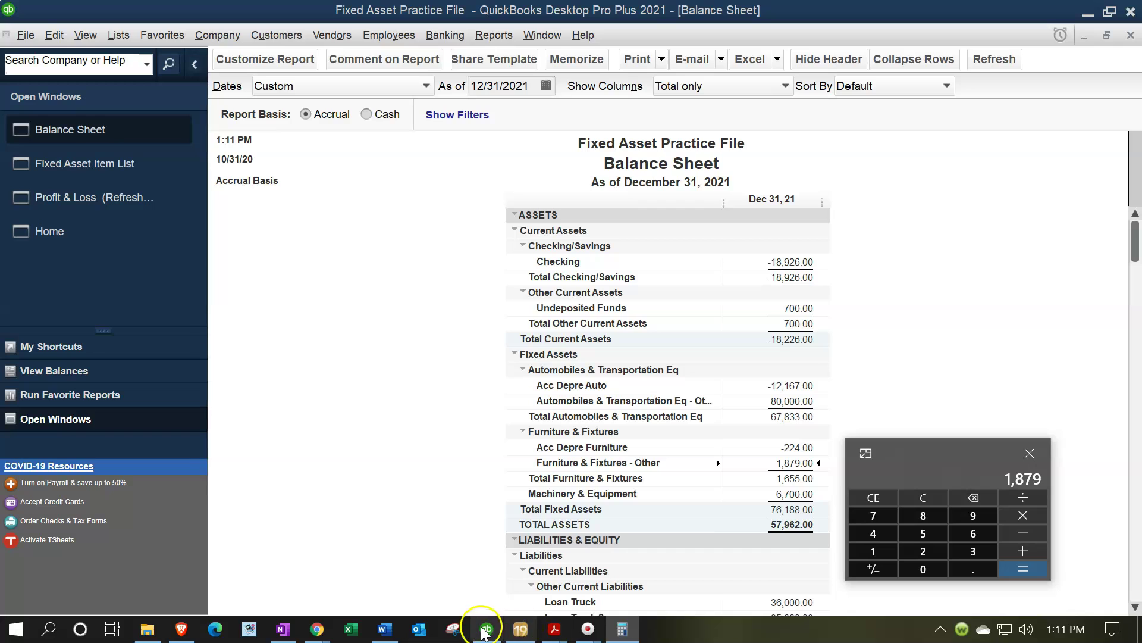
{"action": "mouse_move", "coordinate": [549, 631]}
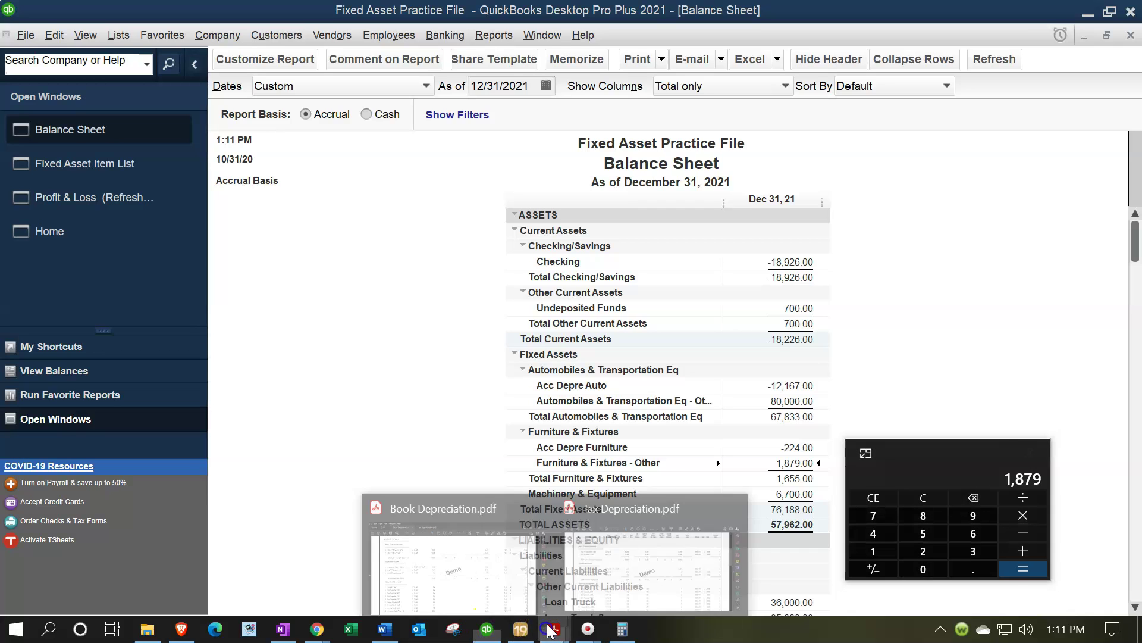
{"action": "left_click", "coordinate": [495, 566]}
- Subtract the couch and desk depreciation, 134 and 90, from the remaining furniture cost in Calculator, then close it
{"action": "left_click", "coordinate": [950, 465]}
{"action": "left_click_drag", "start_coordinate": [950, 465], "coordinate": [893, 409]}
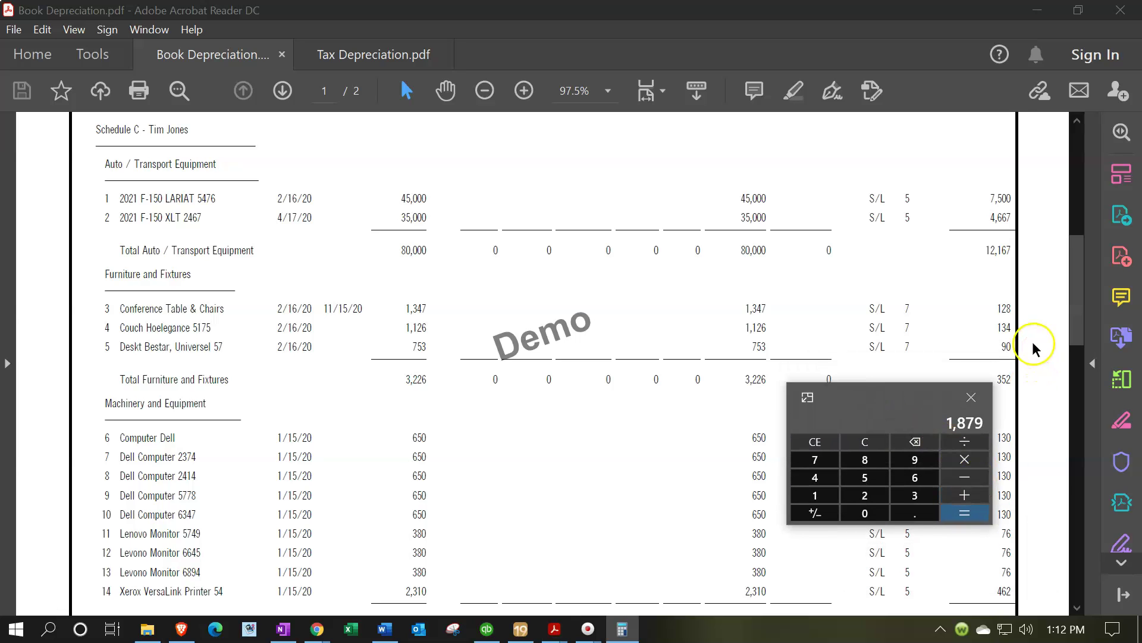
{"action": "type", "text": "134"}
{"action": "key", "text": "minus"}
{"action": "type", "text": "9"}
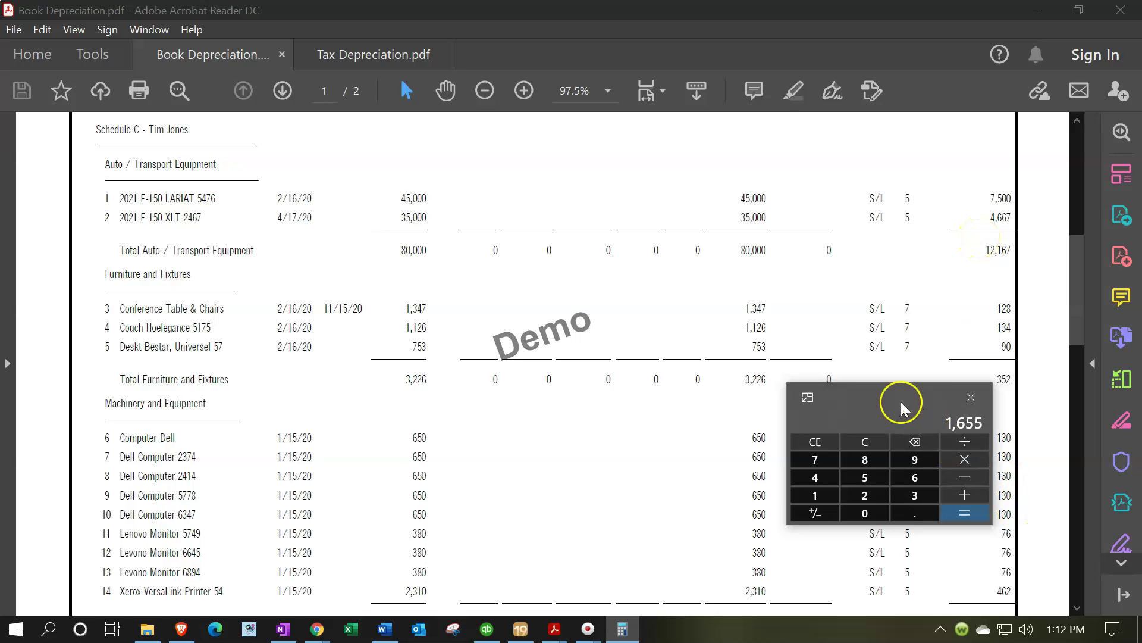
{"action": "left_click", "coordinate": [971, 396]}
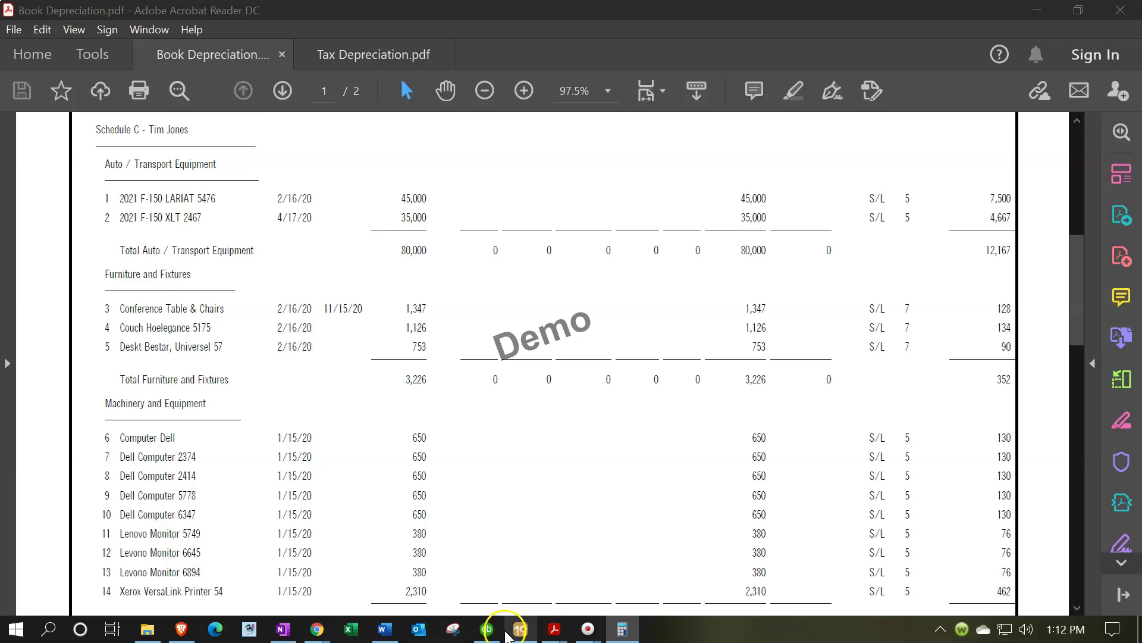
- Check the furniture balances on the QuickBooks balance sheet, then review the Machinery and Equipment depreciation in Book Depreciation.pdf
{"action": "left_click", "coordinate": [487, 629]}
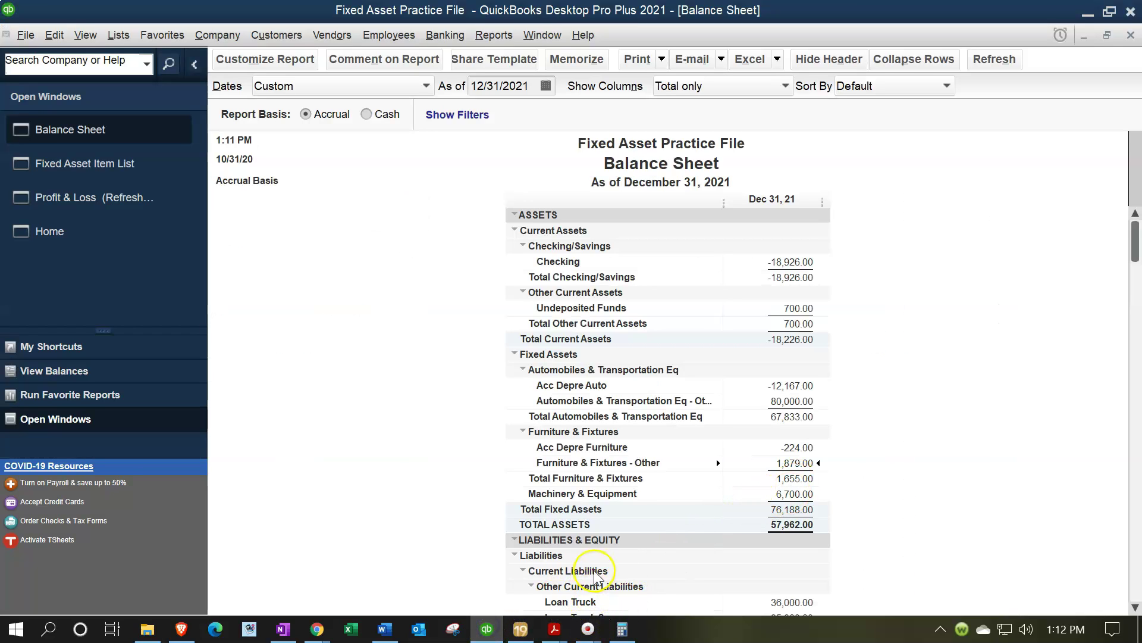
{"action": "mouse_move", "coordinate": [553, 632]}
{"action": "left_click", "coordinate": [523, 589]}
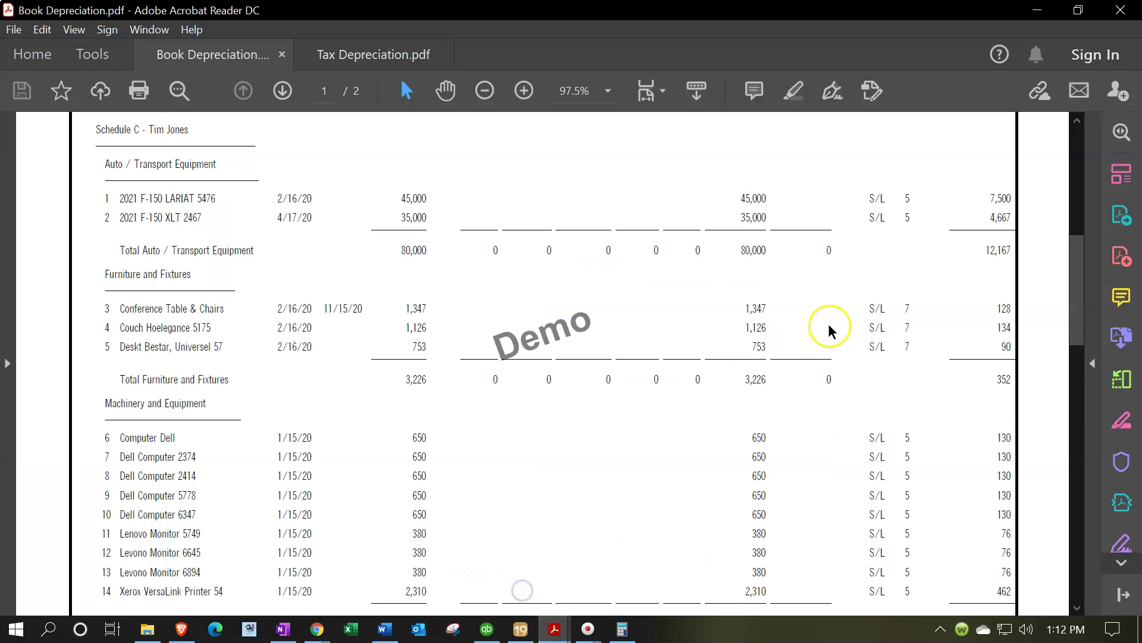
{"action": "scroll", "coordinate": [829, 326], "scroll_direction": "down", "scroll_amount": 2}
{"action": "scroll", "coordinate": [829, 326], "scroll_direction": "down", "scroll_amount": 4}
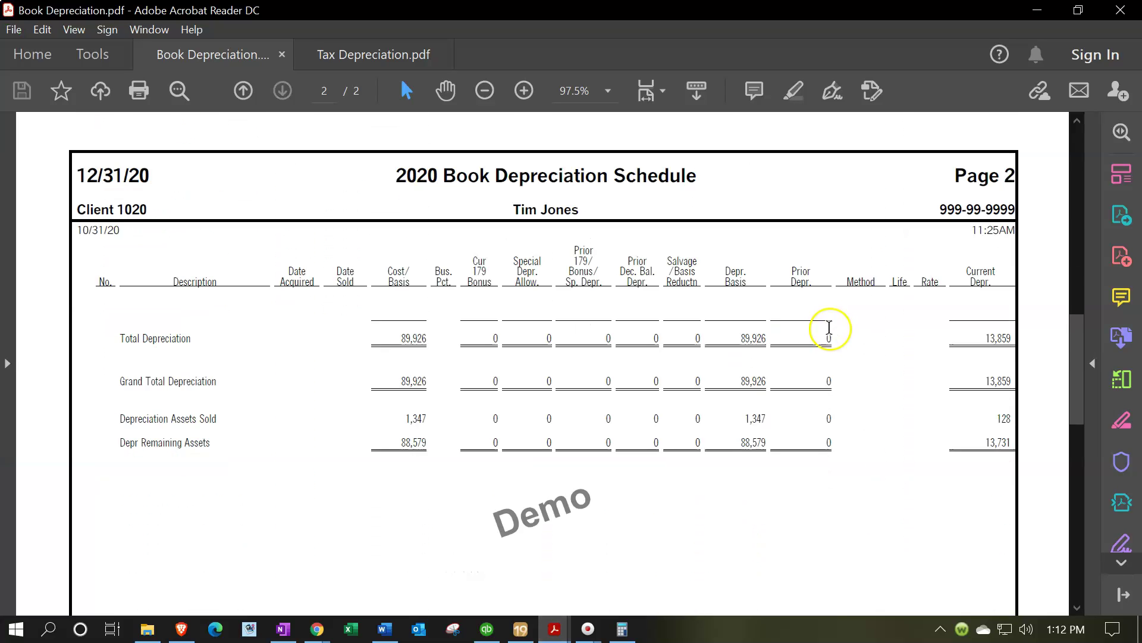
{"action": "scroll", "coordinate": [881, 473], "scroll_direction": "up", "scroll_amount": 5}
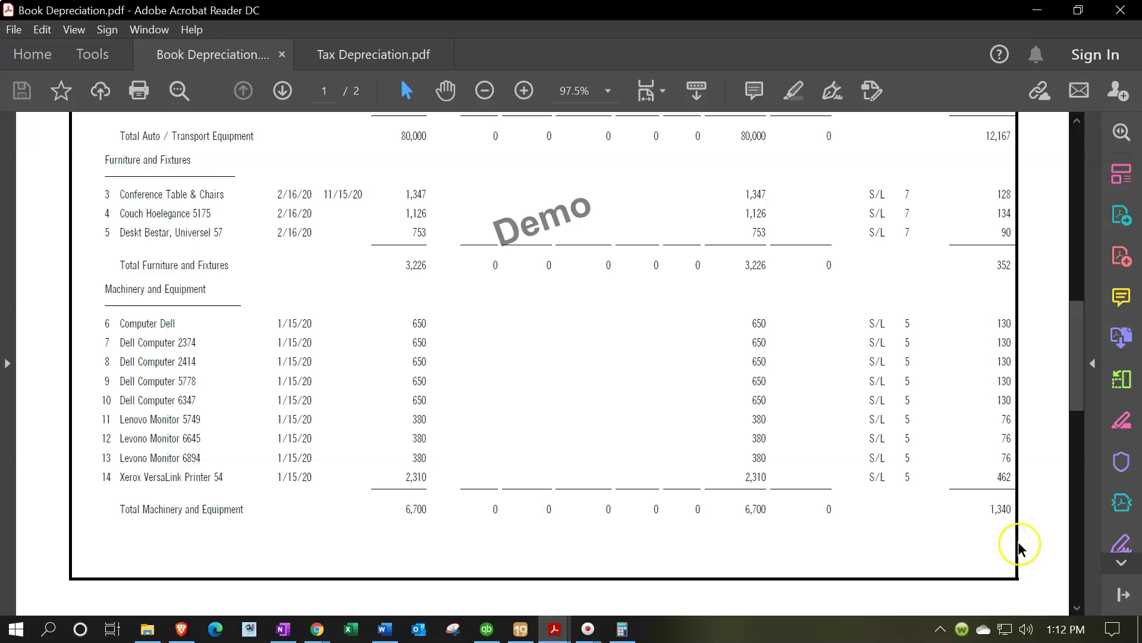
- Switch to QuickBooks and open a new general journal entry dated 12/31/2021
{"action": "left_click", "coordinate": [487, 629]}
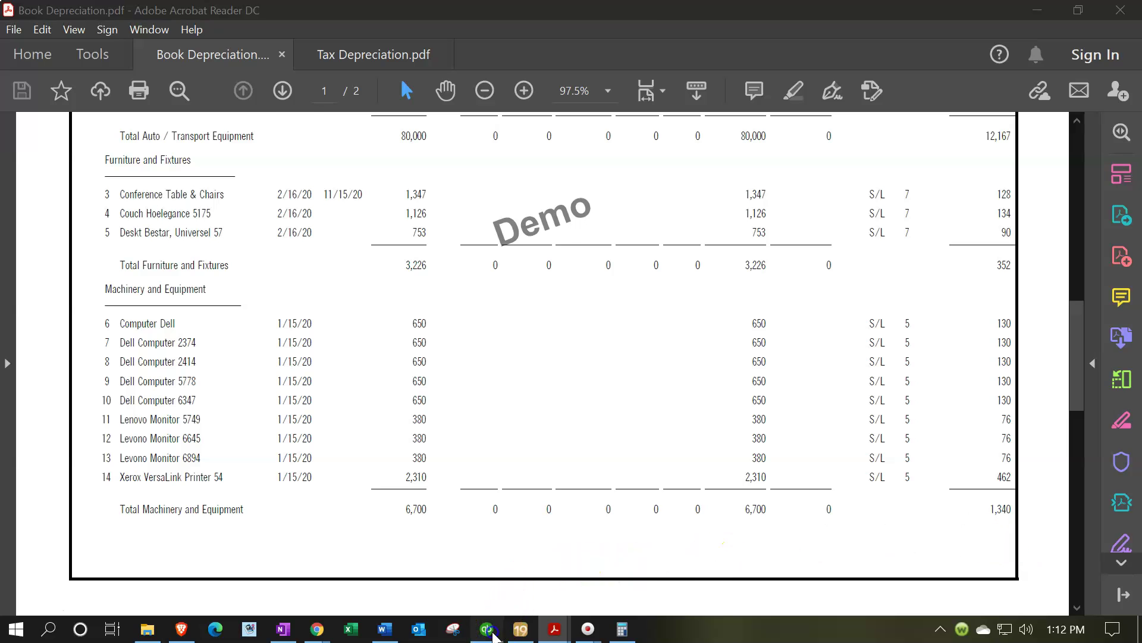
{"action": "left_click", "coordinate": [217, 35]}
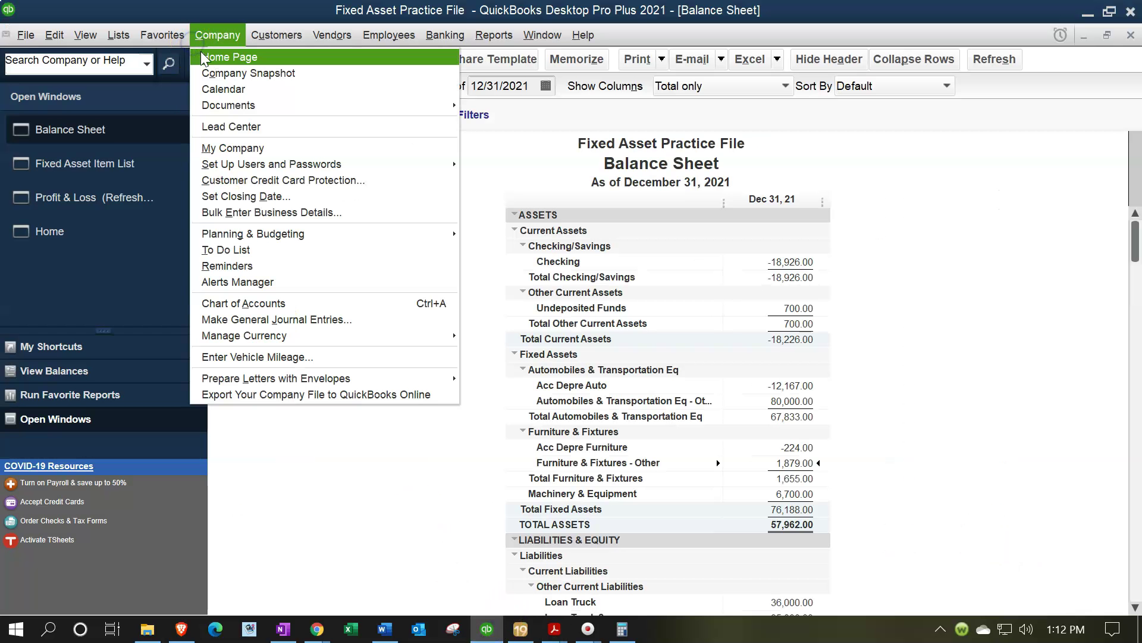
{"action": "left_click", "coordinate": [257, 321]}
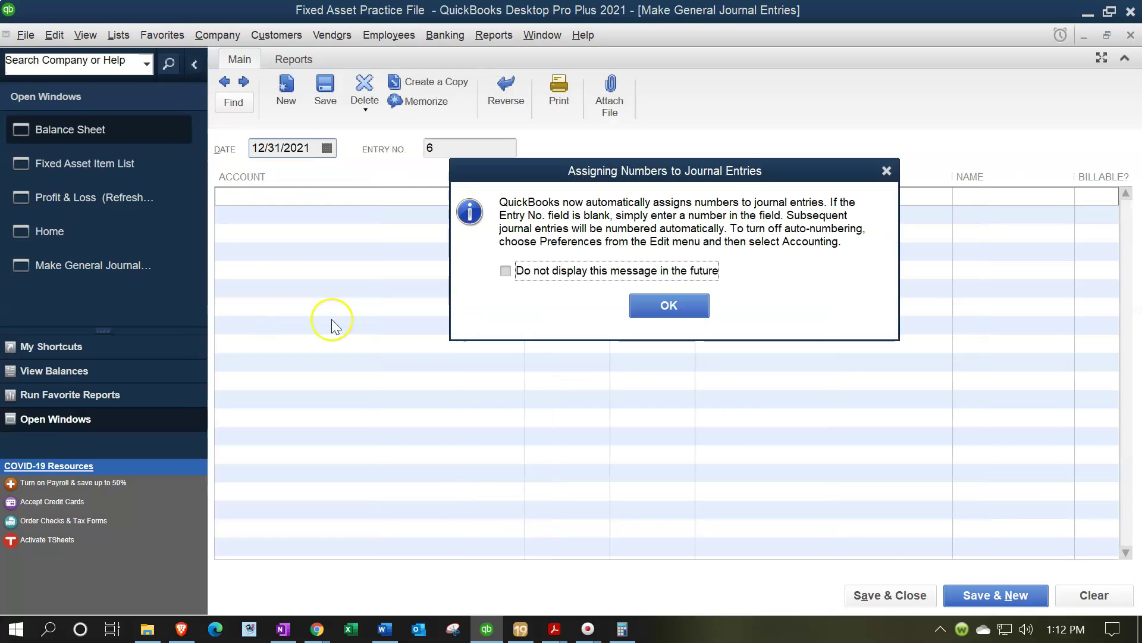
{"action": "left_click", "coordinate": [887, 171]}
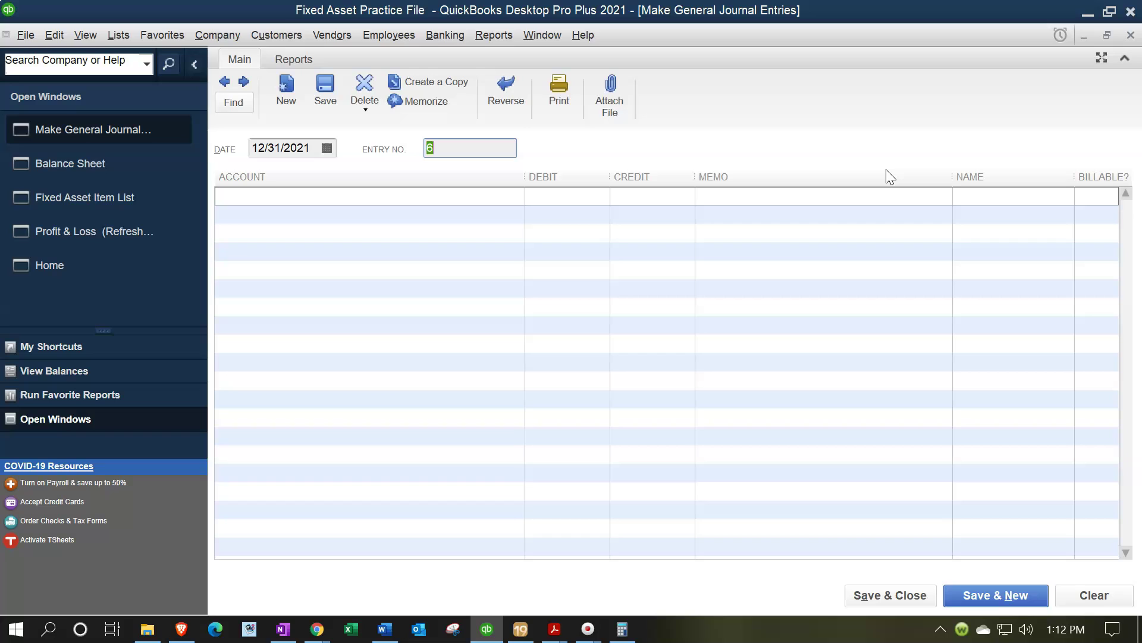
- Start a new Expense account from the entry's first line and make it a subaccount of Depreciation Expense
{"action": "type", "text": "acc"}
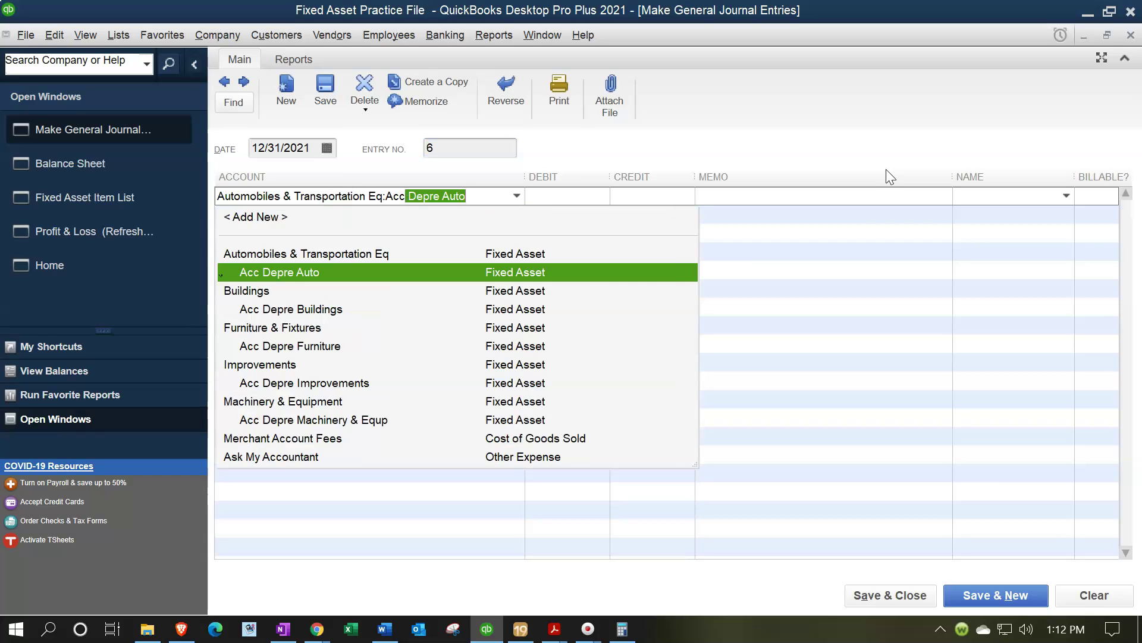
{"action": "key", "text": "End"}
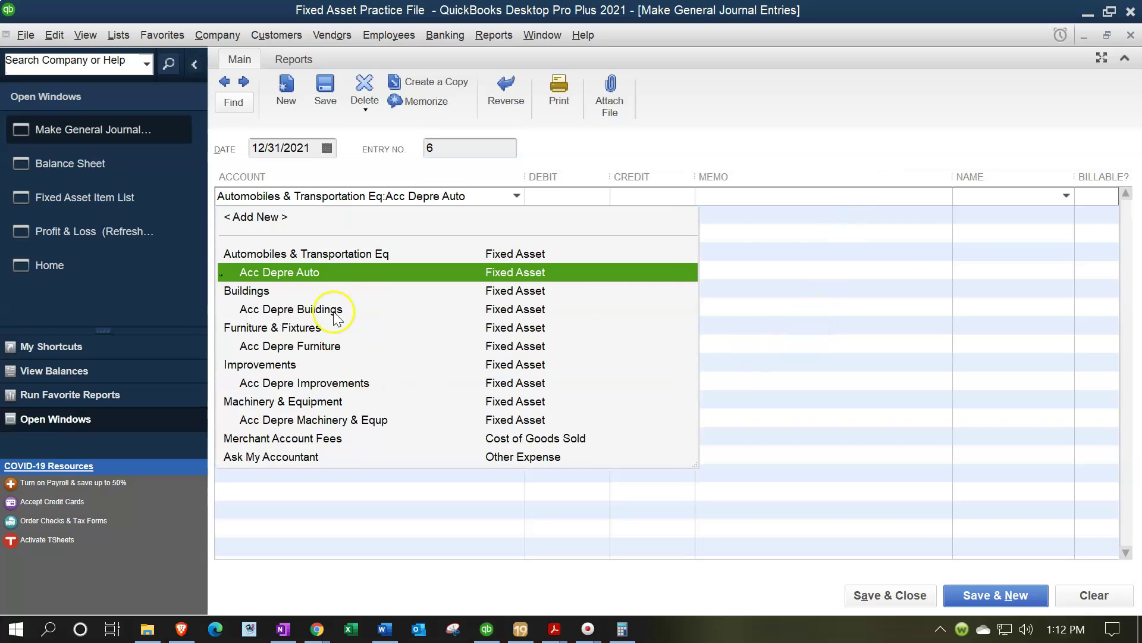
{"action": "left_click", "coordinate": [262, 217]}
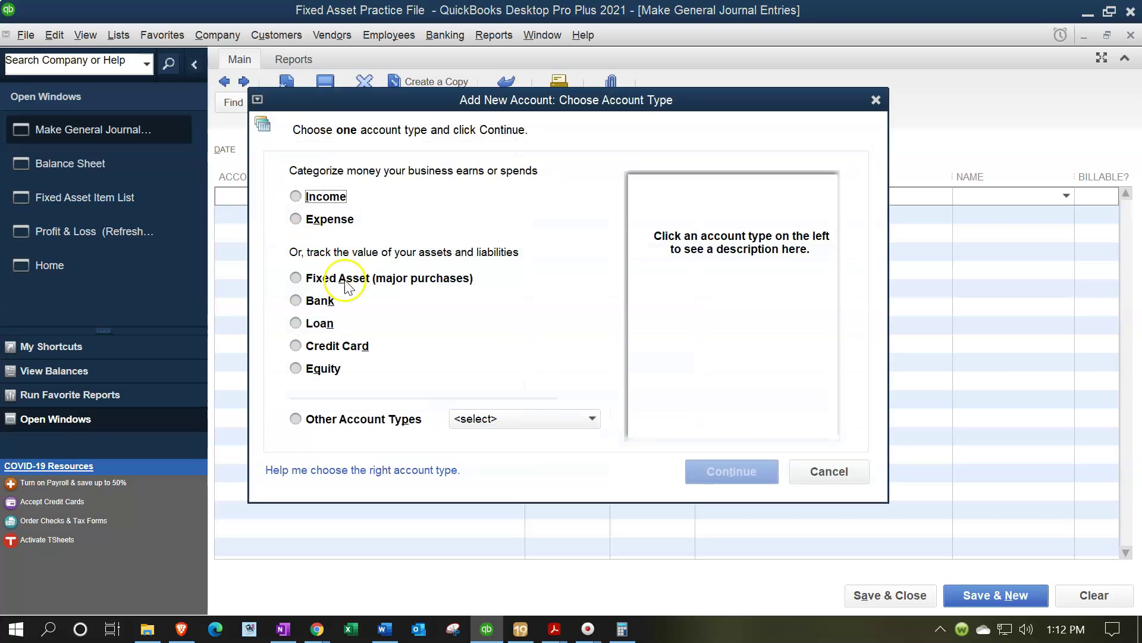
{"action": "left_click", "coordinate": [329, 219]}
{"action": "left_click", "coordinate": [720, 470]}
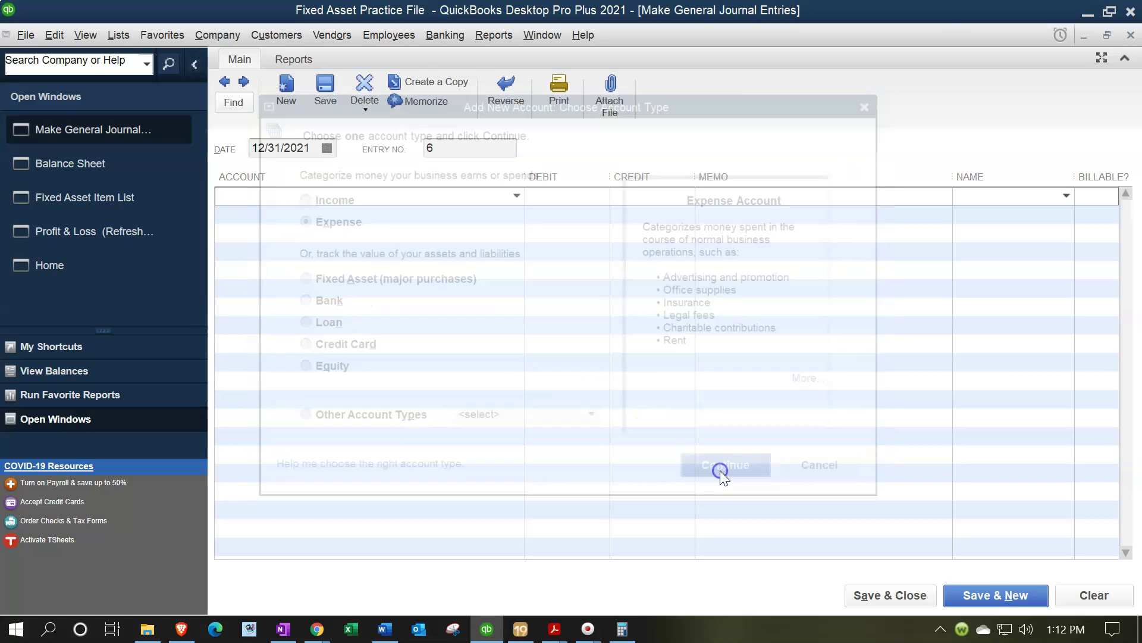
{"action": "left_click", "coordinate": [562, 158]}
{"action": "left_click", "coordinate": [589, 156]}
{"action": "type", "text": "de"}
{"action": "key", "text": "Tab"}
- Name the new account "Acc Derpre - Machinery & Equip" and save it
{"action": "left_click", "coordinate": [520, 133]}
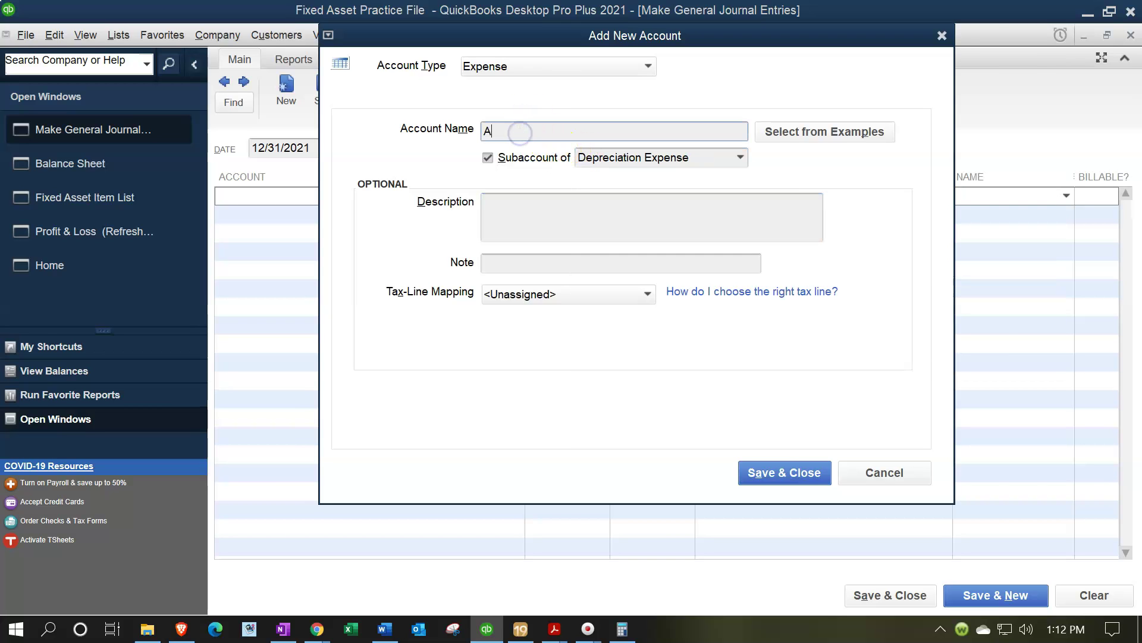
{"action": "type", "text": "Acc Derpre - Machinery & Equipm"}
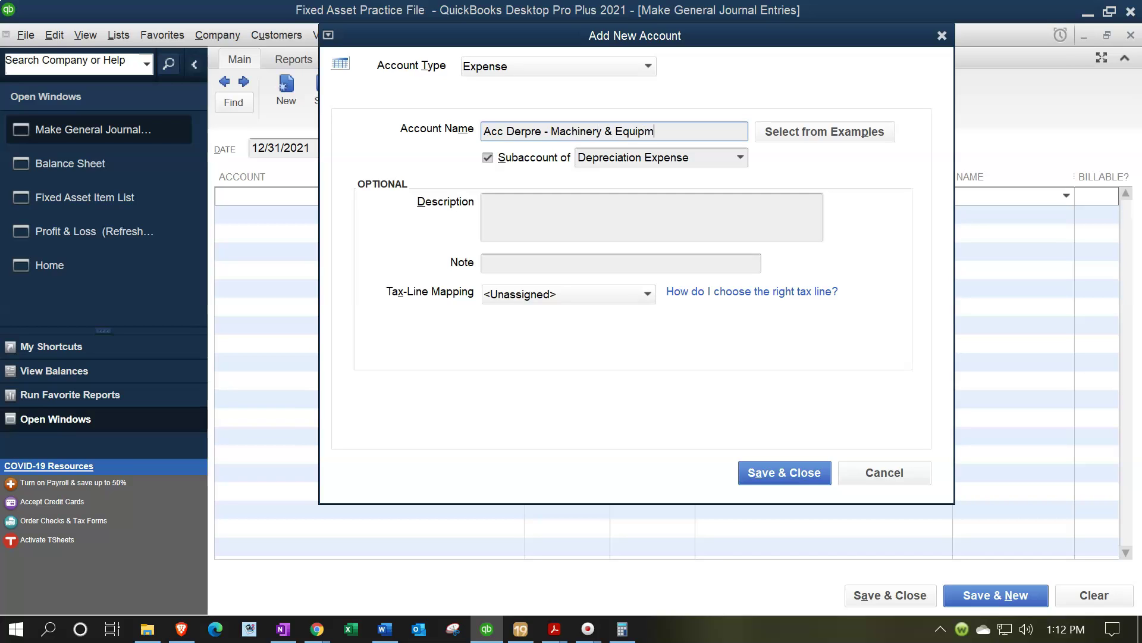
{"action": "key", "text": "BackSpace"}
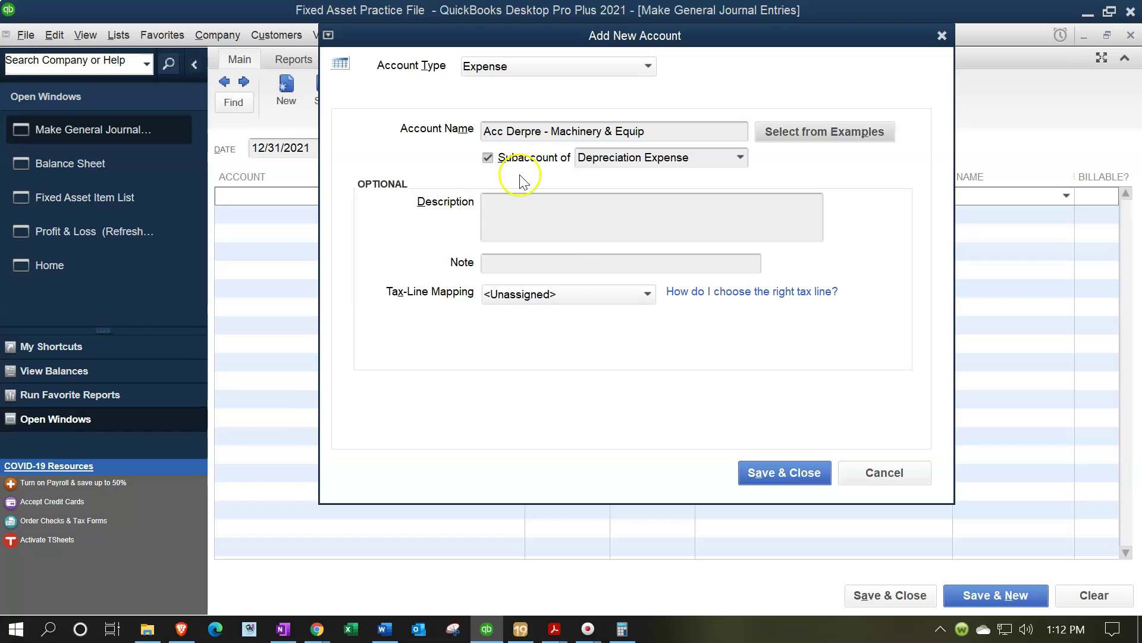
{"action": "left_click", "coordinate": [748, 473]}
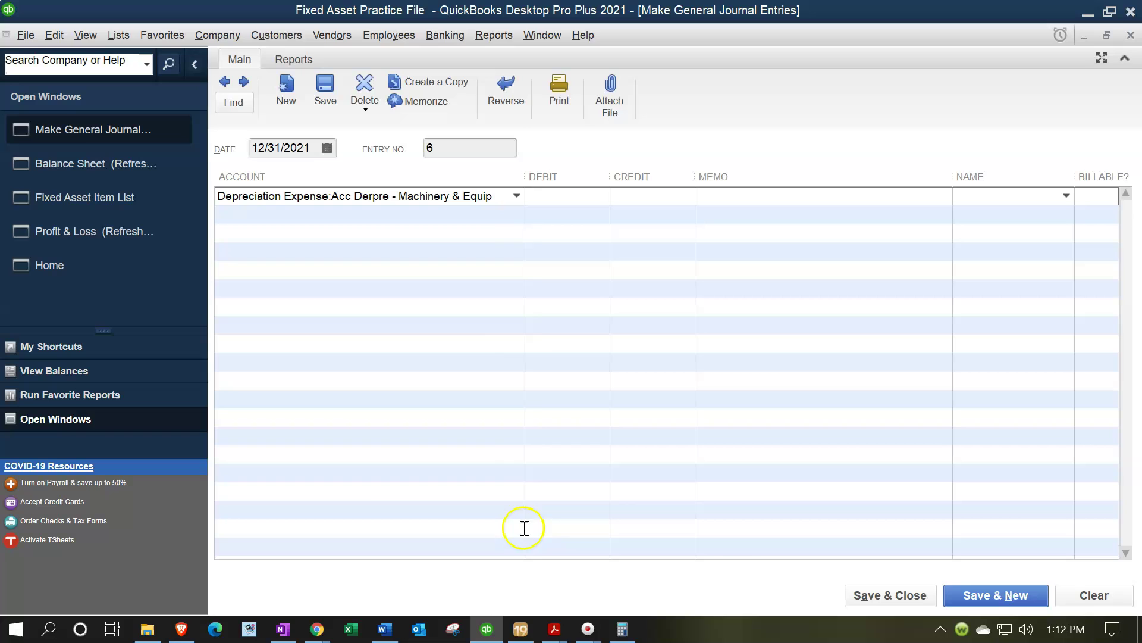
- Look up total machinery depreciation in Book Depreciation.pdf and debit 1,340.00 to the new depreciation expense subaccount with the memo "Adj Entry"
{"action": "mouse_move", "coordinate": [560, 635]}
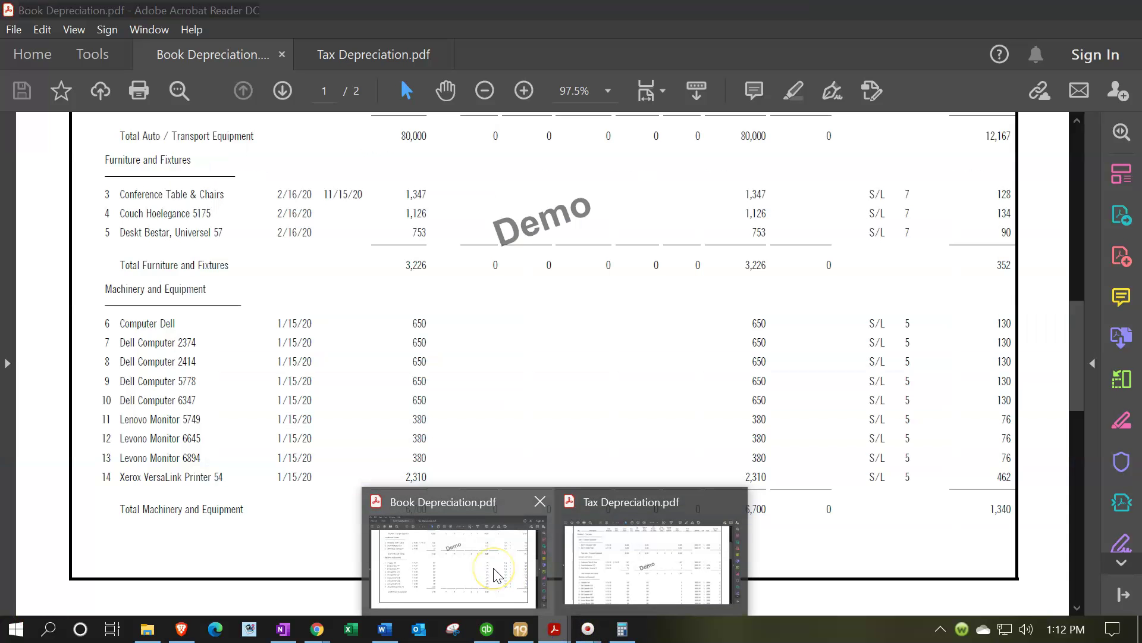
{"action": "key", "text": "alt+Tab"}
{"action": "left_click", "coordinate": [569, 193]}
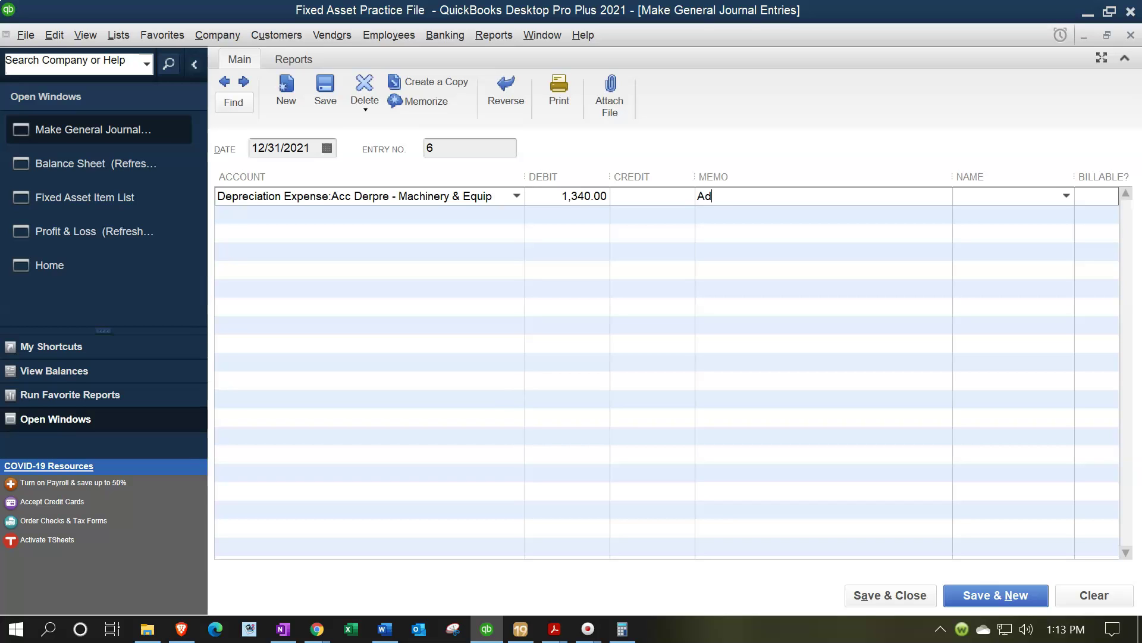
{"action": "key", "text": "Return"}
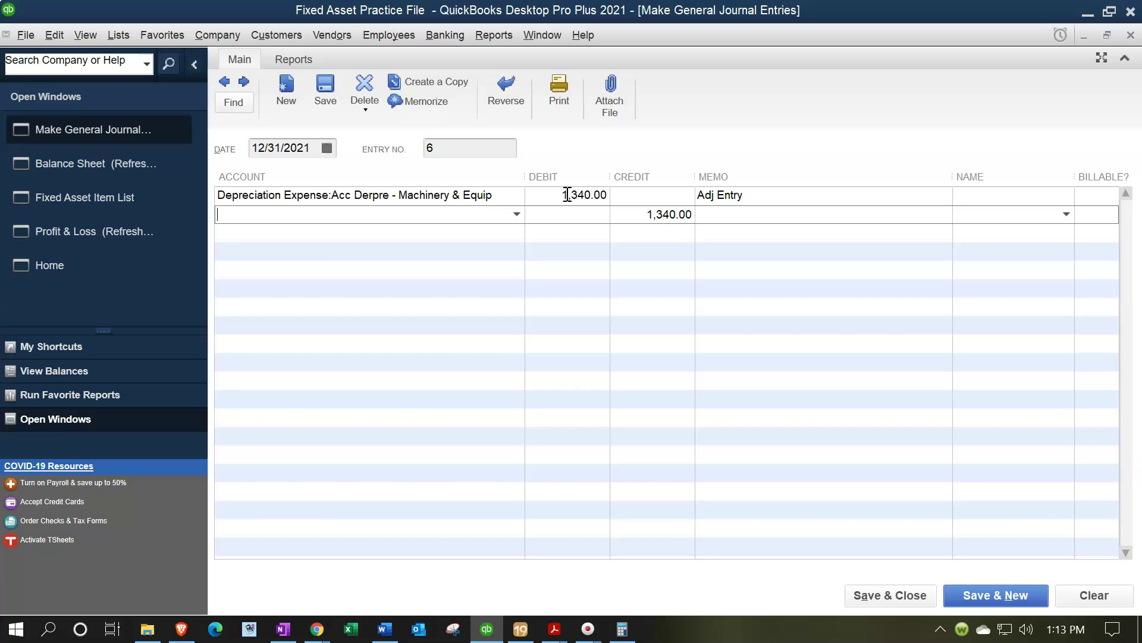
- Credit 1,340.00 to Machinery & Equipment:Acc Depre Machinery & Equp on the second line, with the memo "Adj Entry"
{"action": "type", "text": "Acc"}
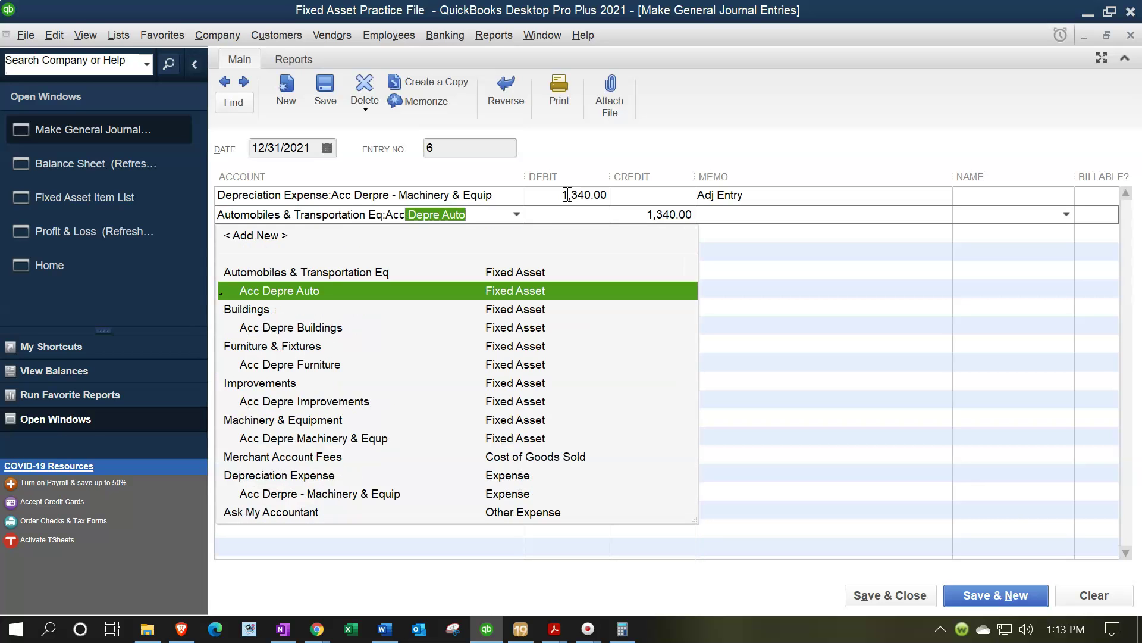
{"action": "key", "text": "Down"}
{"action": "key", "text": "Down"}
{"action": "key", "text": "Down"}
{"action": "key", "text": "Down"}
{"action": "key", "text": "Down"}
{"action": "key", "text": "Down"}
{"action": "key", "text": "Down"}
{"action": "key", "text": "Down"}
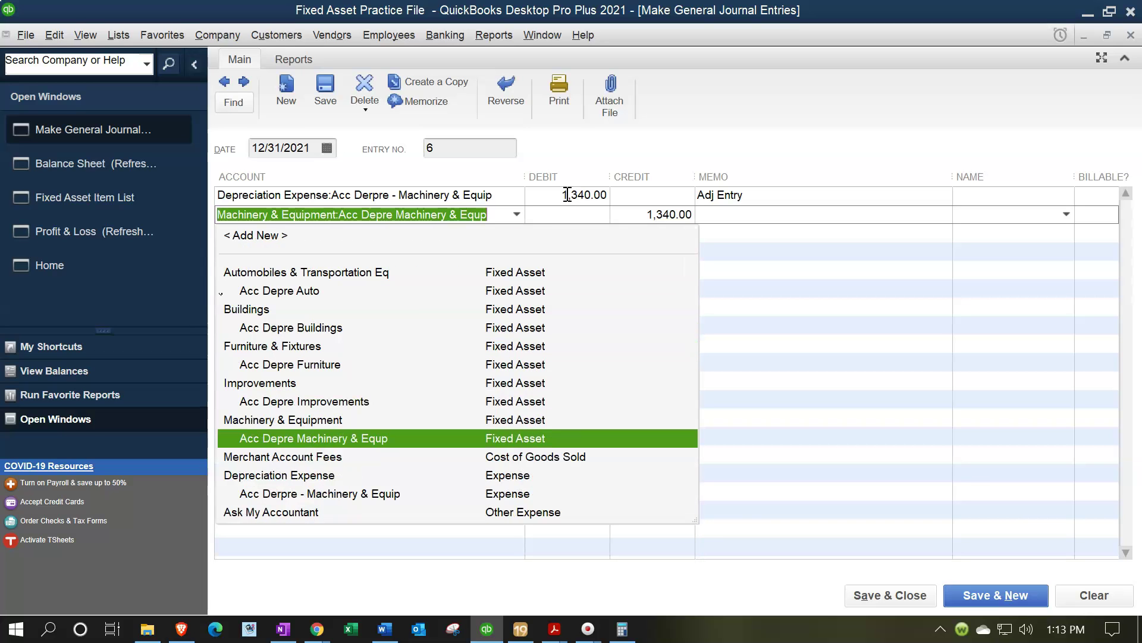
{"action": "key", "text": "Tab"}
{"action": "key", "text": "Tab"}
{"action": "key", "text": "Tab"}
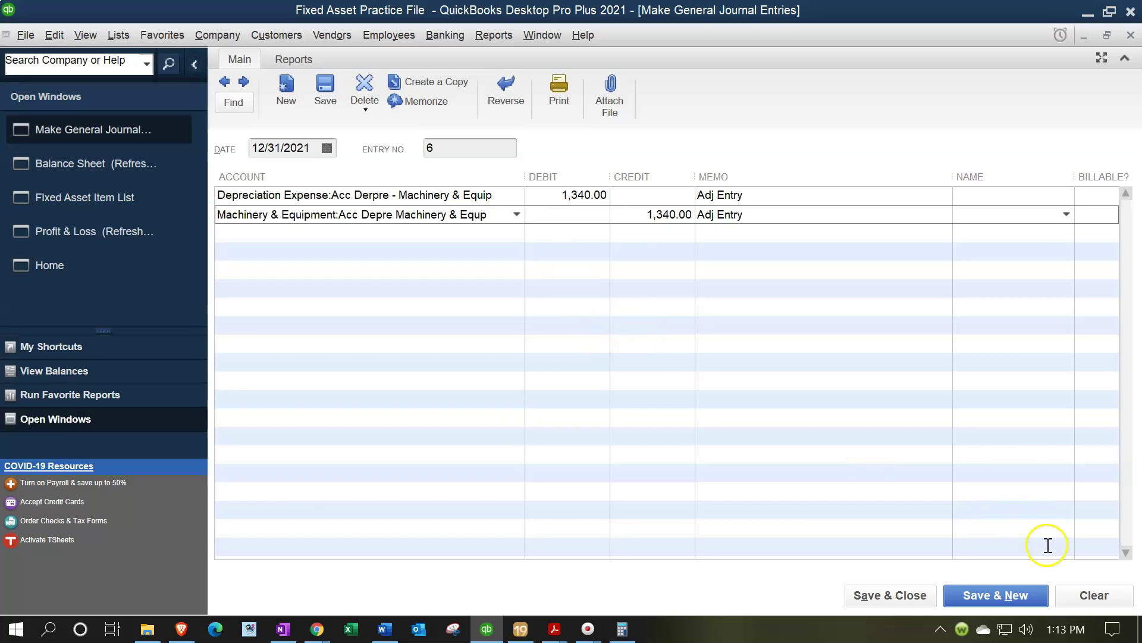
- Save and close the machinery depreciation journal entry, accepting its future date
{"action": "left_click", "coordinate": [900, 596]}
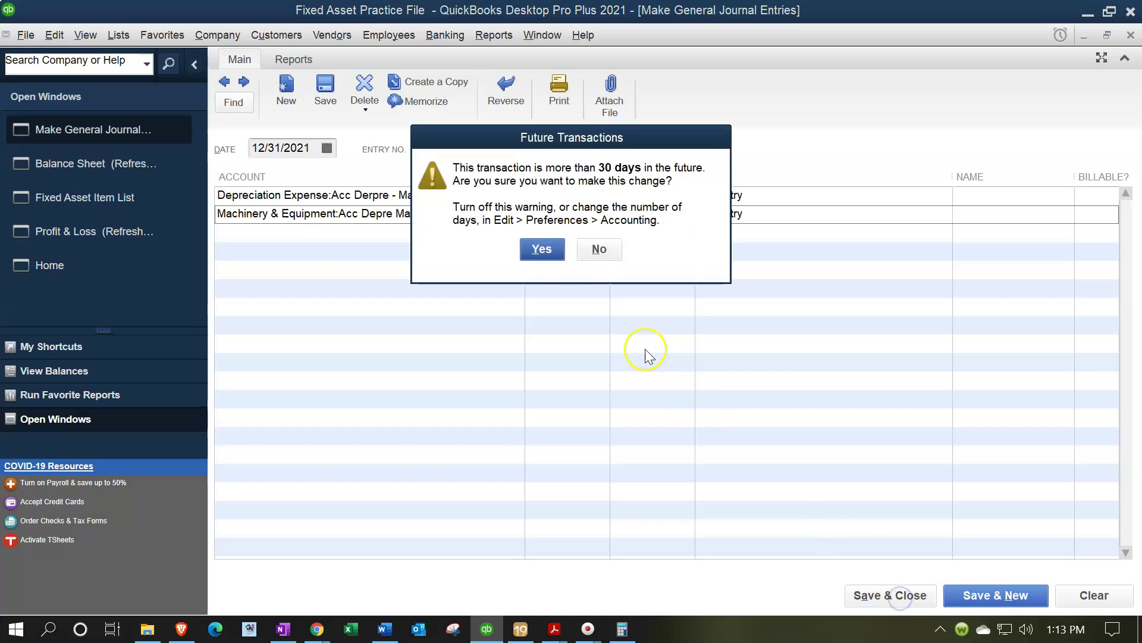
{"action": "left_click", "coordinate": [471, 248]}
{"action": "left_click", "coordinate": [655, 314]}
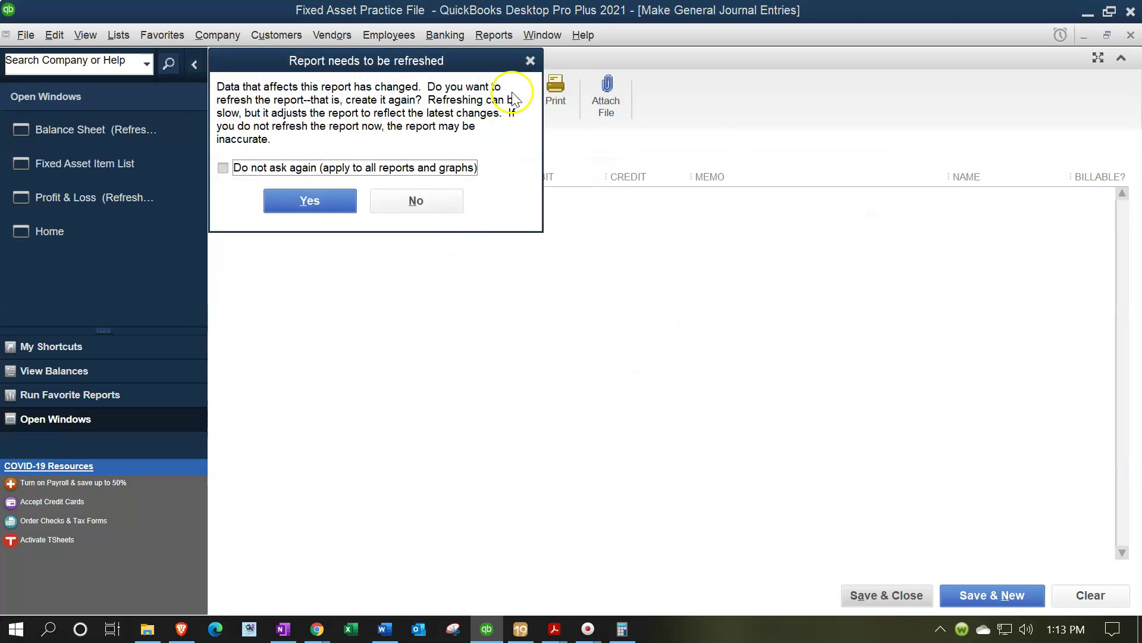
{"action": "left_click", "coordinate": [530, 60]}
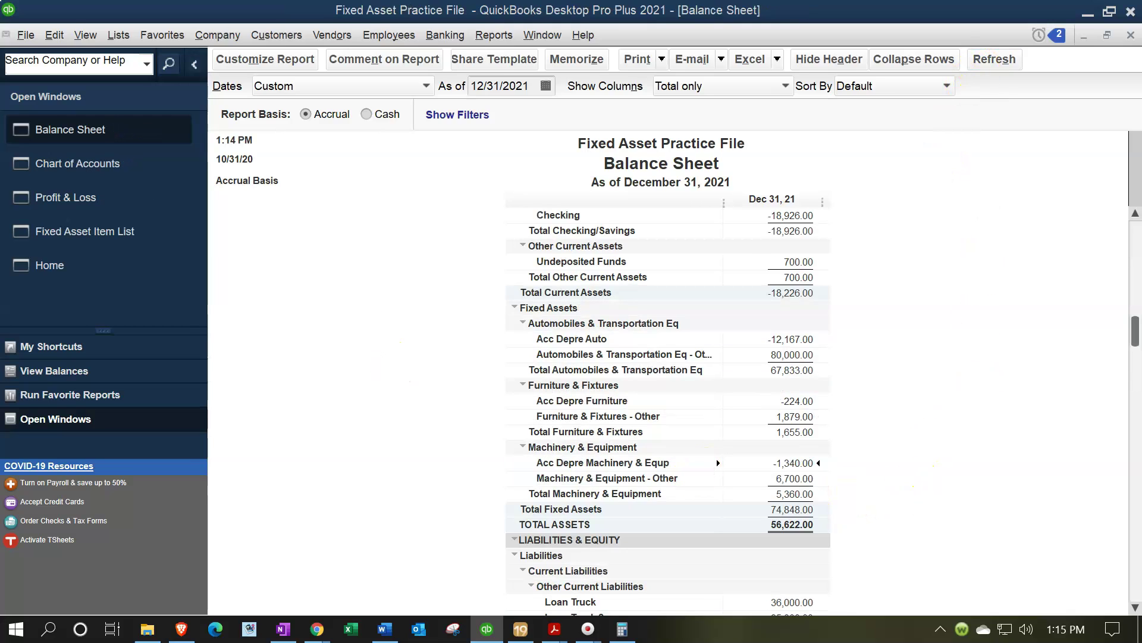
- Bring Calculator over Book Depreciation.pdf, subtract the 1,340 depreciation from the 6,700 machinery cost, then close it
{"action": "key", "text": "alt+Tab"}
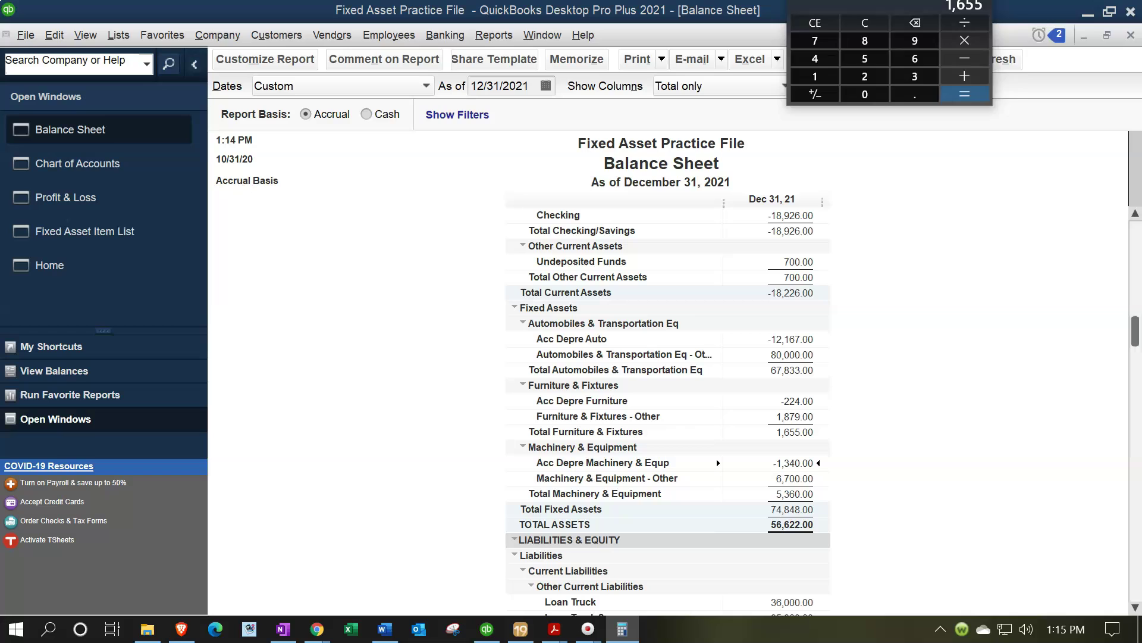
{"action": "left_click_drag", "start_coordinate": [904, 24], "coordinate": [976, 300]}
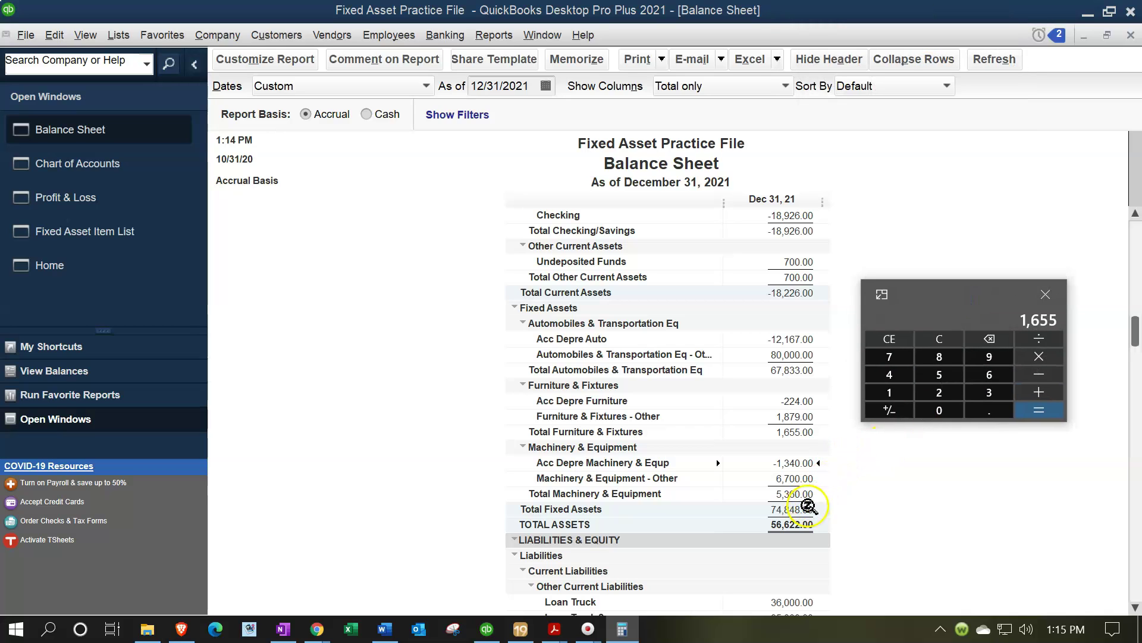
{"action": "mouse_move", "coordinate": [554, 627]}
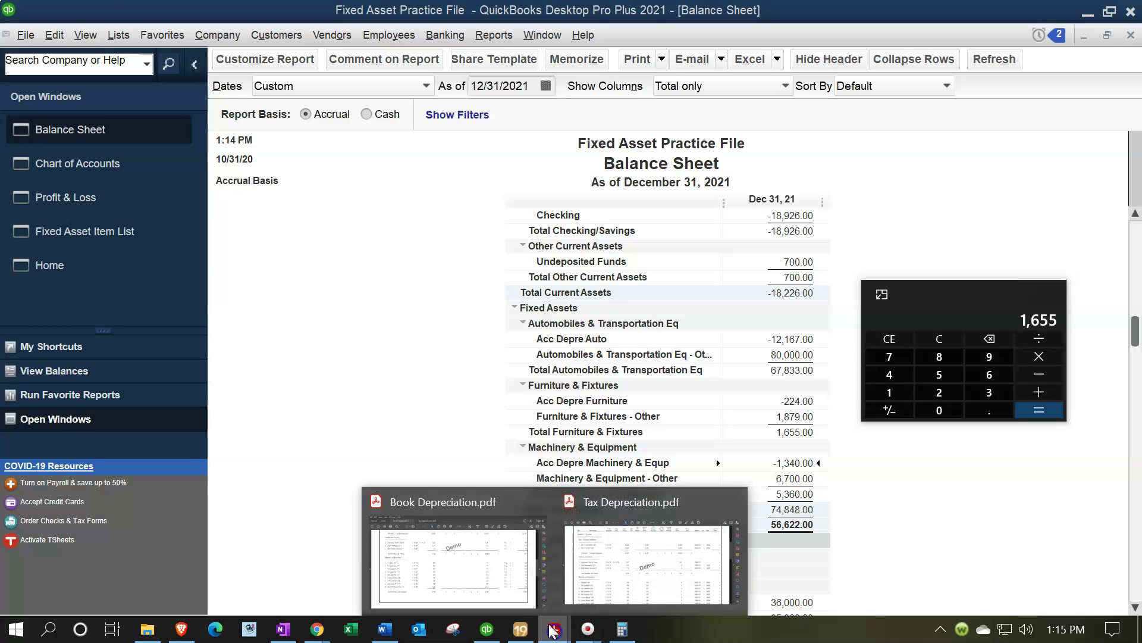
{"action": "left_click", "coordinate": [475, 567]}
{"action": "left_click_drag", "start_coordinate": [969, 293], "coordinate": [553, 376]}
{"action": "left_click", "coordinate": [570, 397]}
{"action": "left_click", "coordinate": [502, 159]}
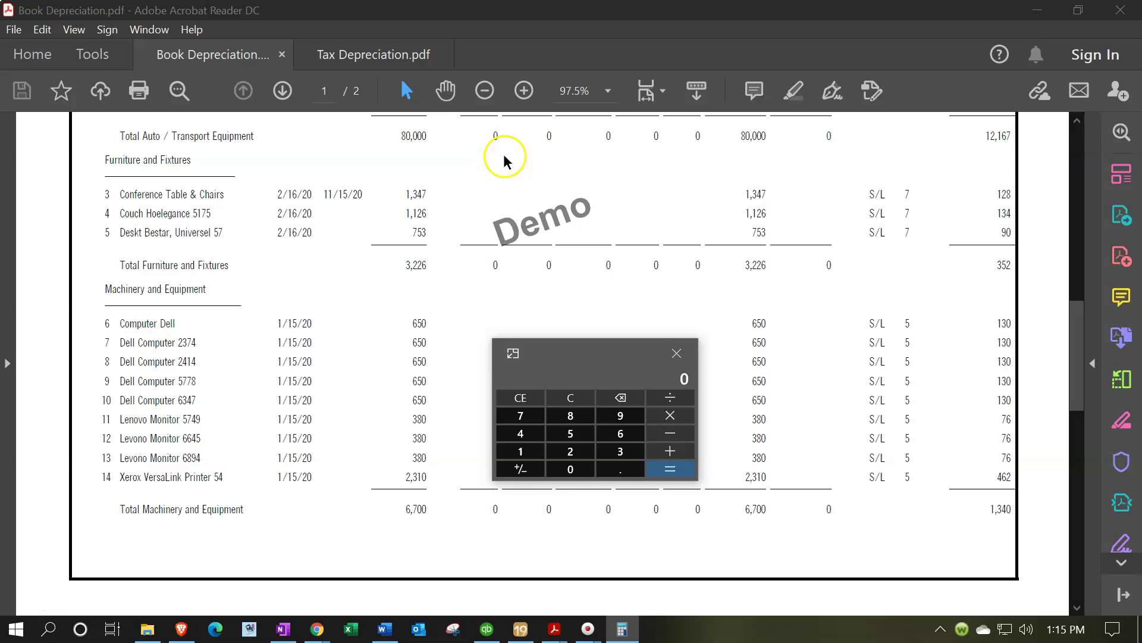
{"action": "type", "text": "6700"}
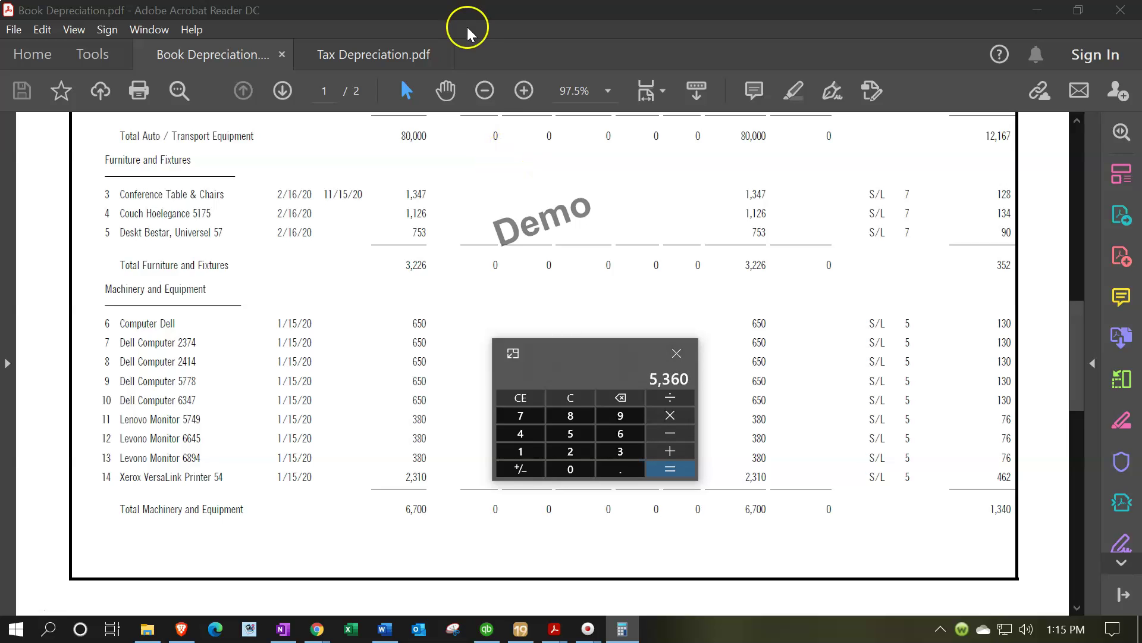
{"action": "left_click", "coordinate": [676, 353]}
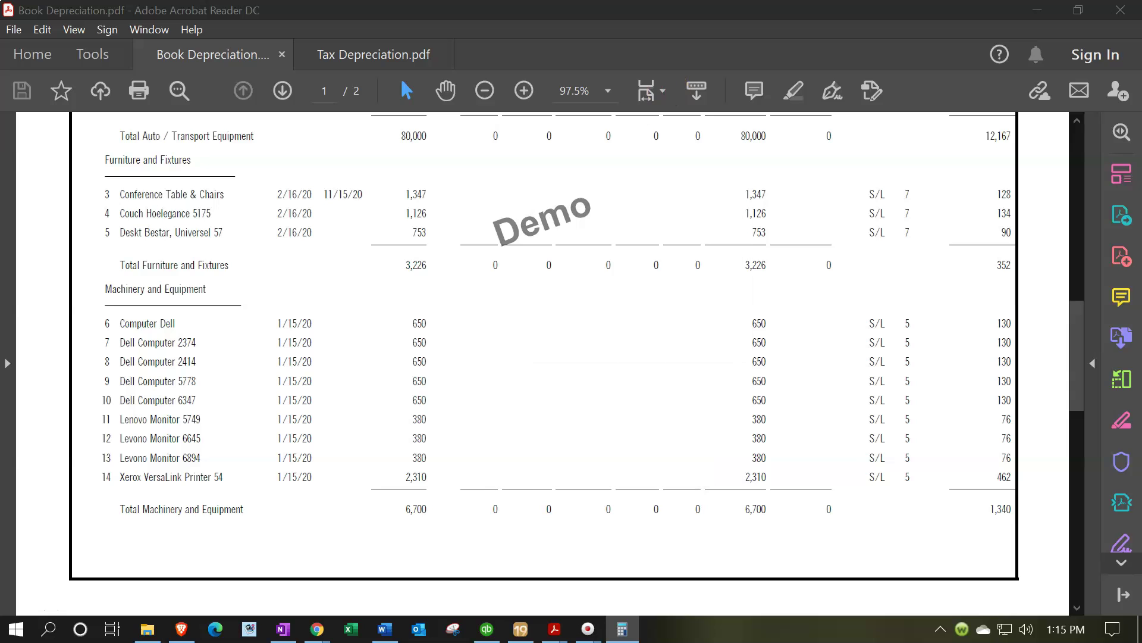
- Compare the result with Total Machinery & Equipment on the QuickBooks balance sheet, collapse Fixed Assets, and return to Book Depreciation.pdf
{"action": "mouse_move", "coordinate": [553, 627]}
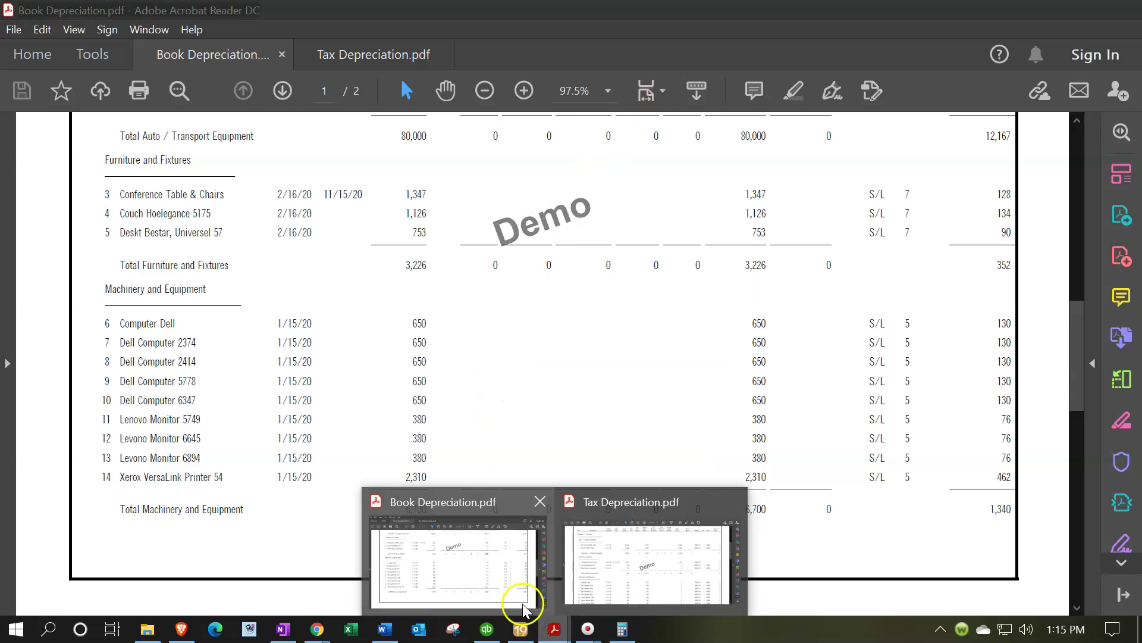
{"action": "left_click", "coordinate": [486, 628]}
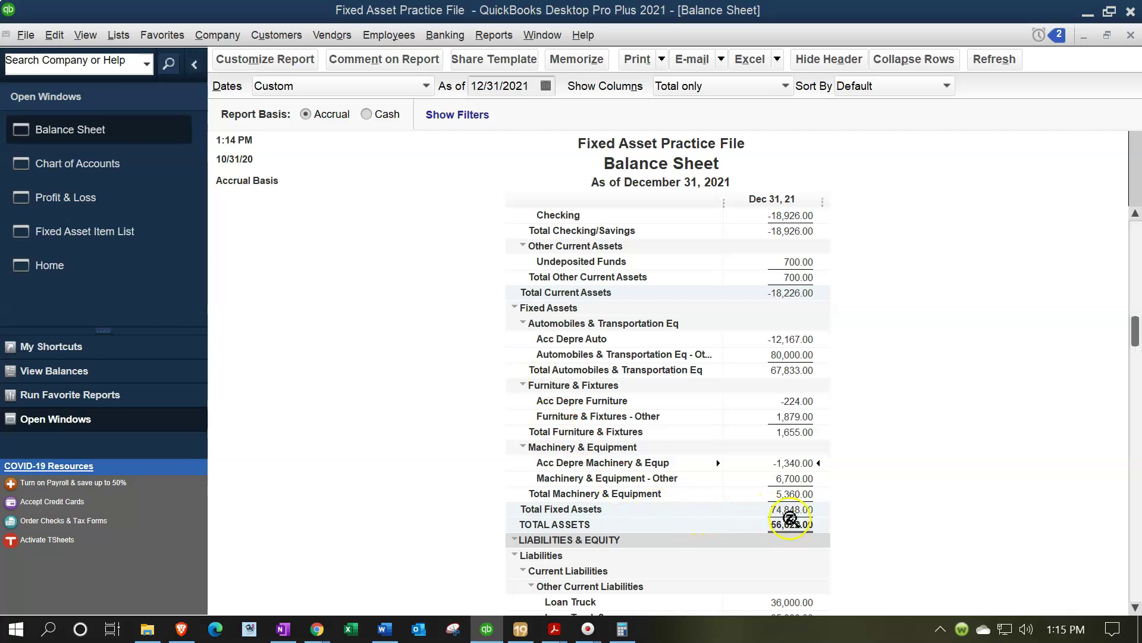
{"action": "left_click", "coordinate": [514, 309]}
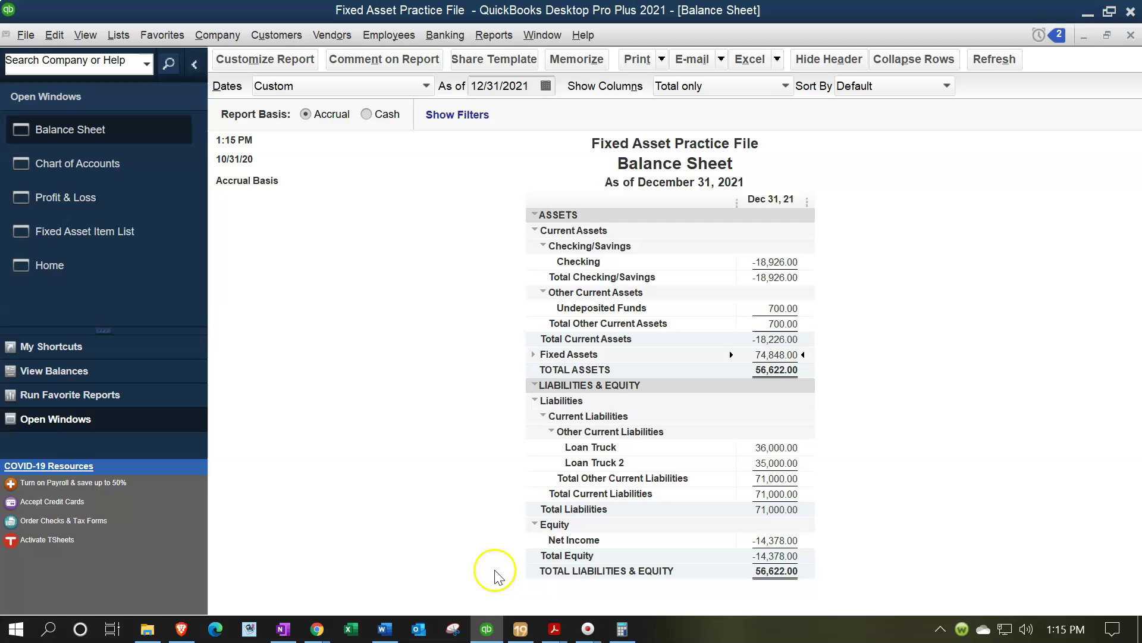
{"action": "mouse_move", "coordinate": [554, 634]}
{"action": "left_click", "coordinate": [469, 553]}
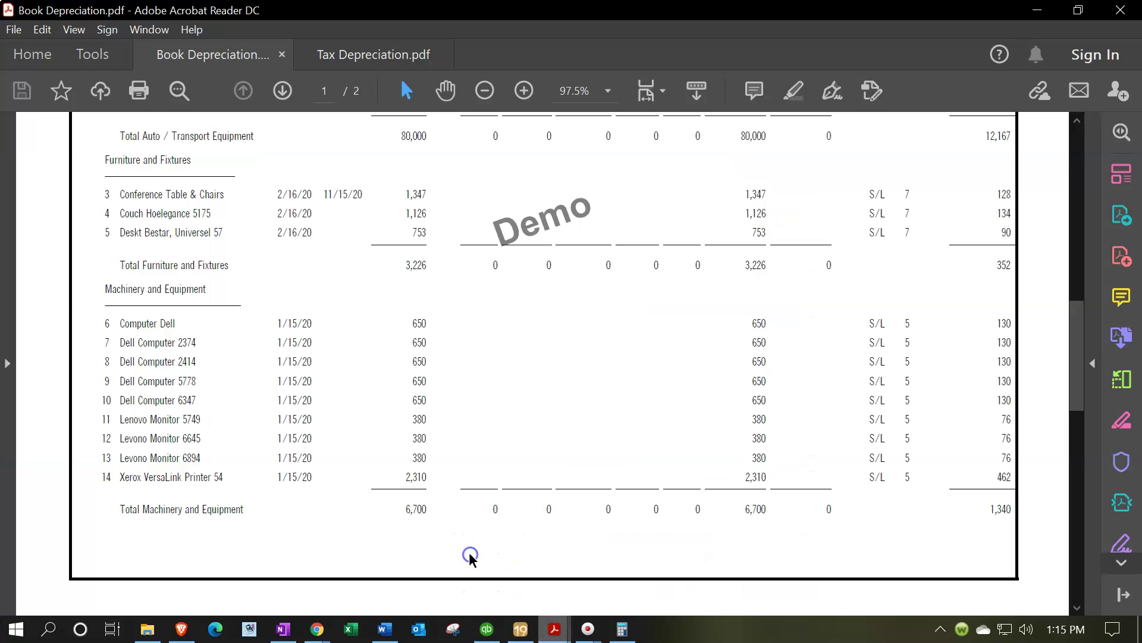
- Bring Calculator over page 2 of Book Depreciation.pdf and subtract the 13,731 depreciation from the 88,579 cost of the remaining assets
{"action": "scroll", "coordinate": [755, 345], "scroll_direction": "down", "scroll_amount": 5}
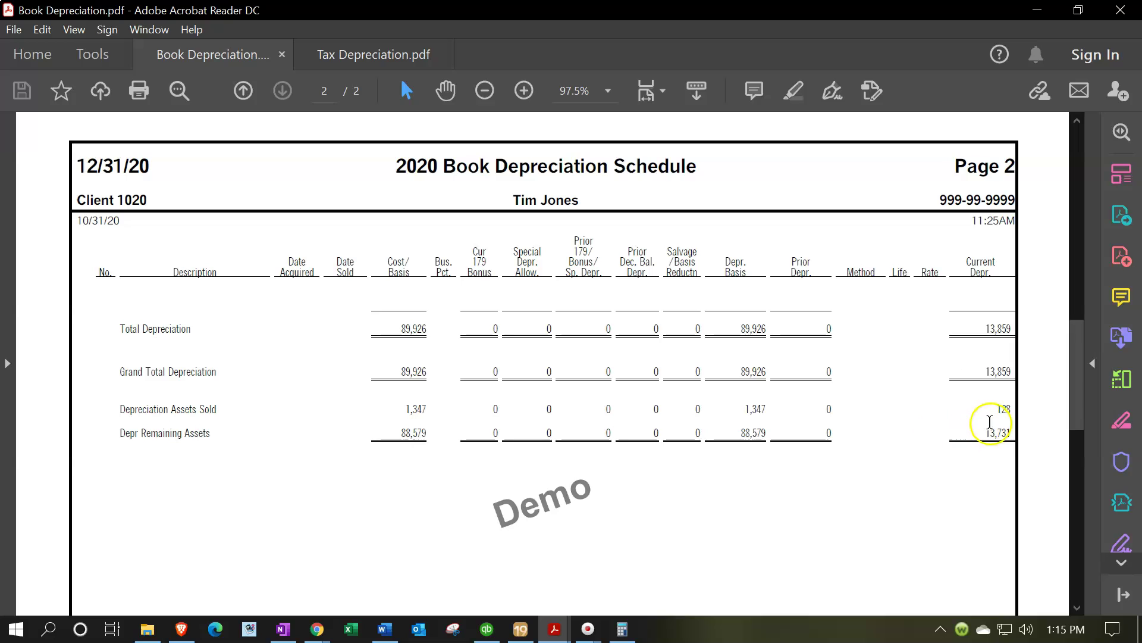
{"action": "left_click", "coordinate": [622, 629]}
{"action": "left_click_drag", "start_coordinate": [720, 140], "coordinate": [585, 460]}
{"action": "left_click", "coordinate": [558, 504]}
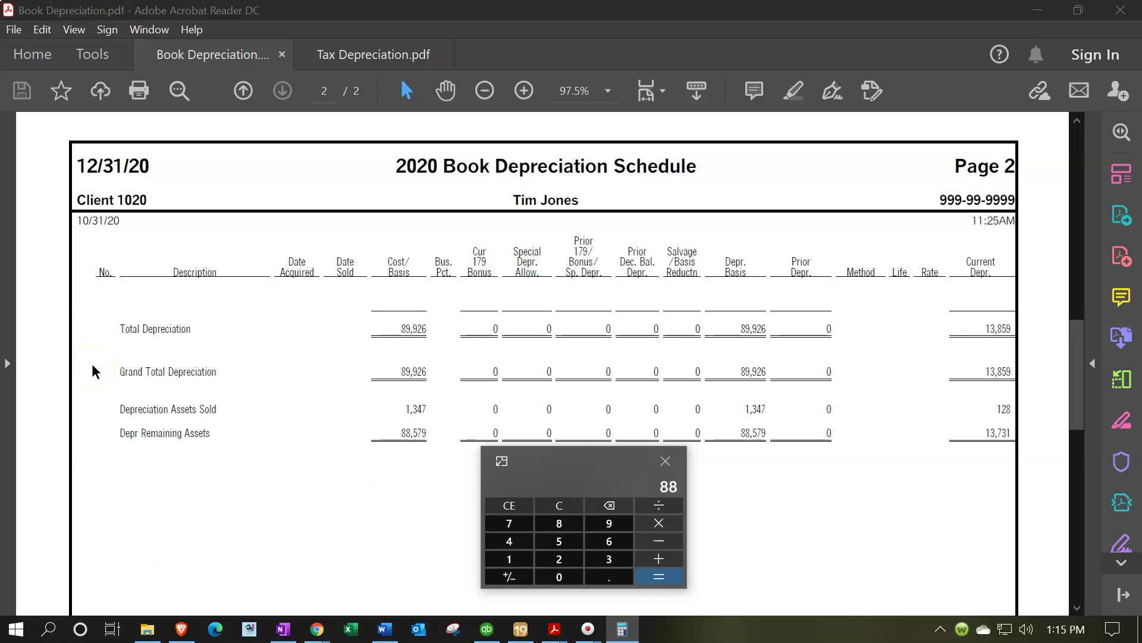
{"action": "key", "text": "minus"}
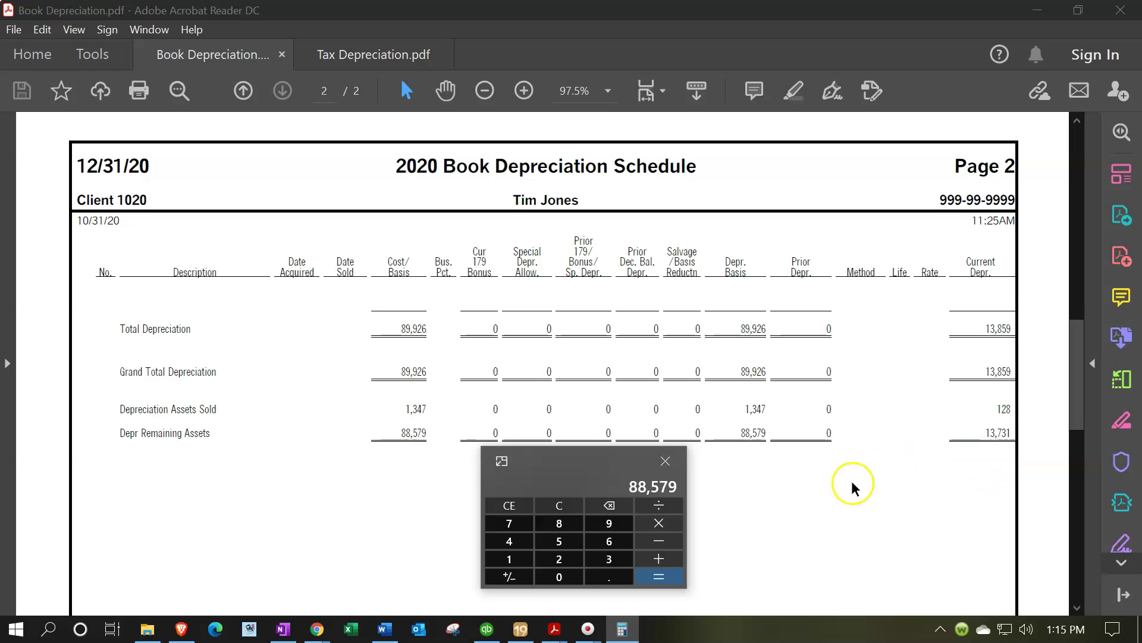
{"action": "type", "text": "13"}
{"action": "type", "text": "731"}
{"action": "key", "text": "Return"}
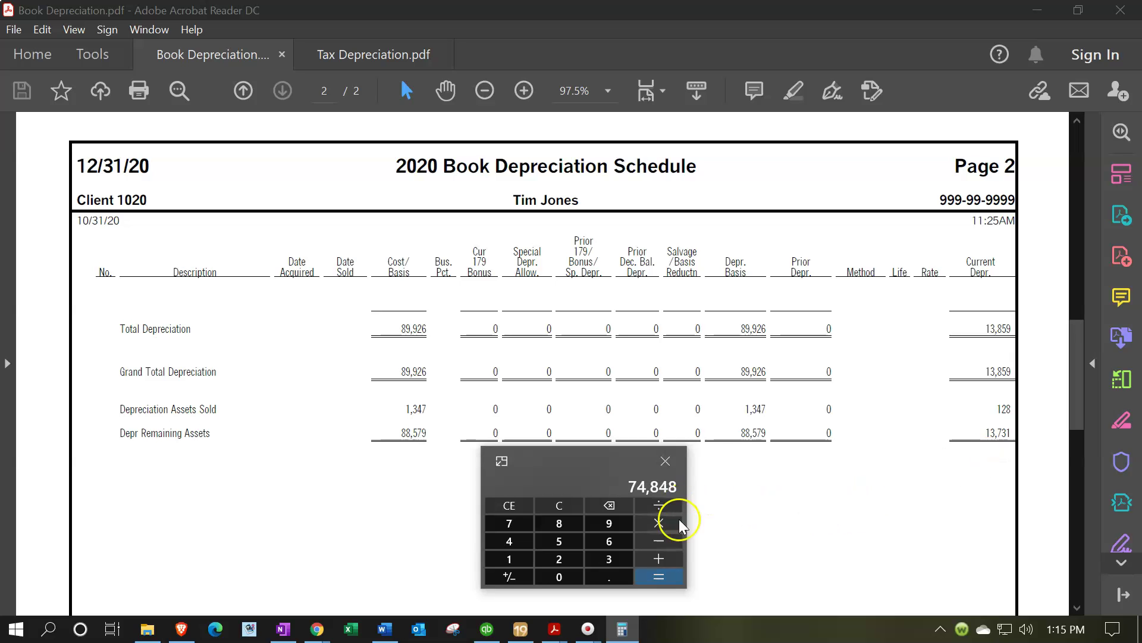
- Compare the calculated result with Fixed Assets on the QuickBooks balance sheet, return to Book Depreciation.pdf and dismiss Calculator
{"action": "left_click", "coordinate": [487, 628]}
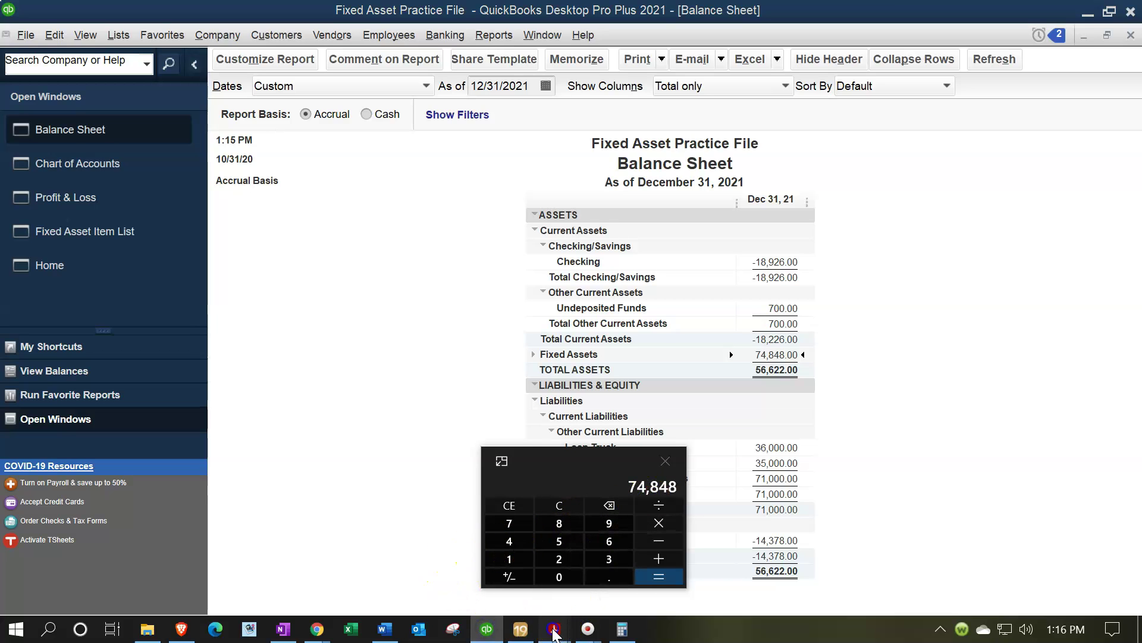
{"action": "left_click", "coordinate": [449, 565]}
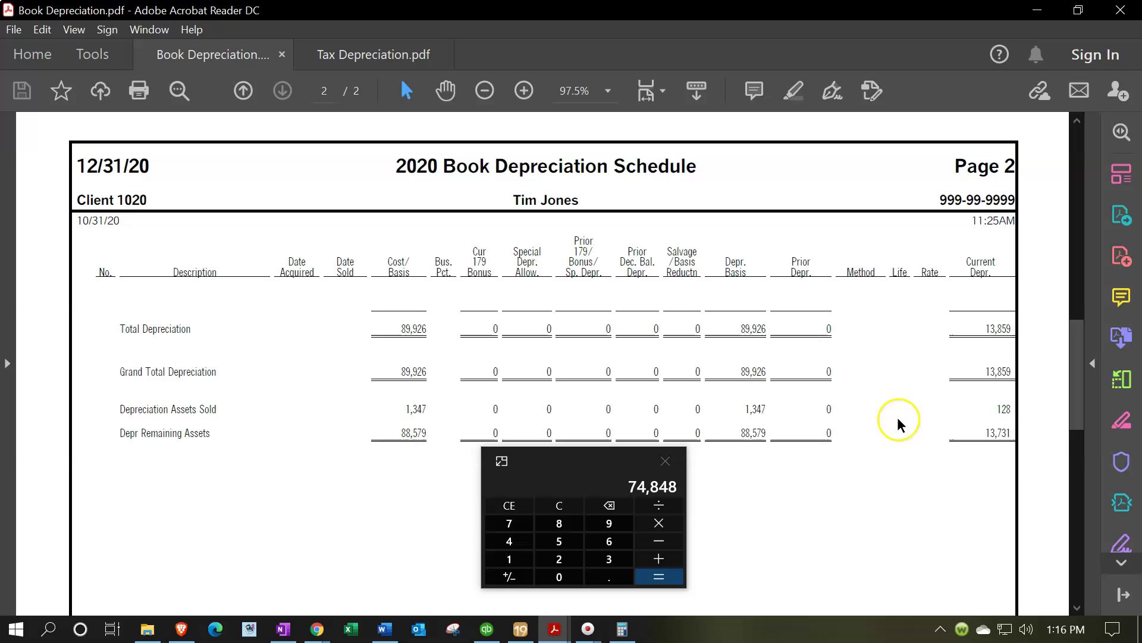
{"action": "left_click", "coordinate": [502, 461]}
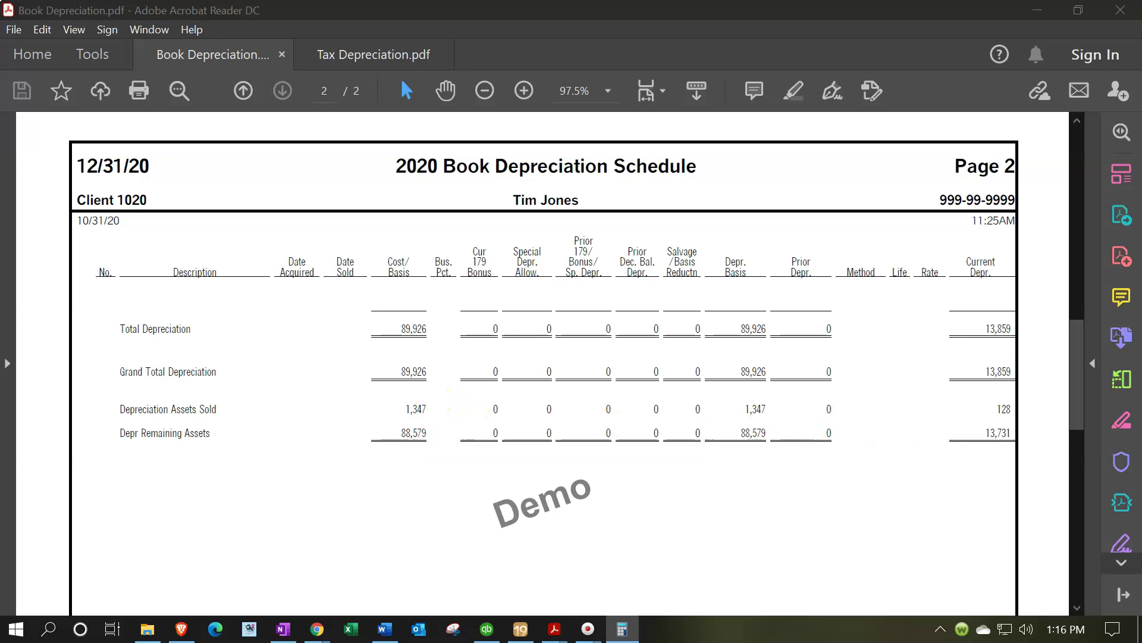
- Check the depreciation subaccounts on the QuickBooks Profit & Loss report, then locate Acc Derpre - Machinery & Equip in the Chart of Accounts
{"action": "left_click", "coordinate": [488, 629]}
{"action": "left_click", "coordinate": [57, 201]}
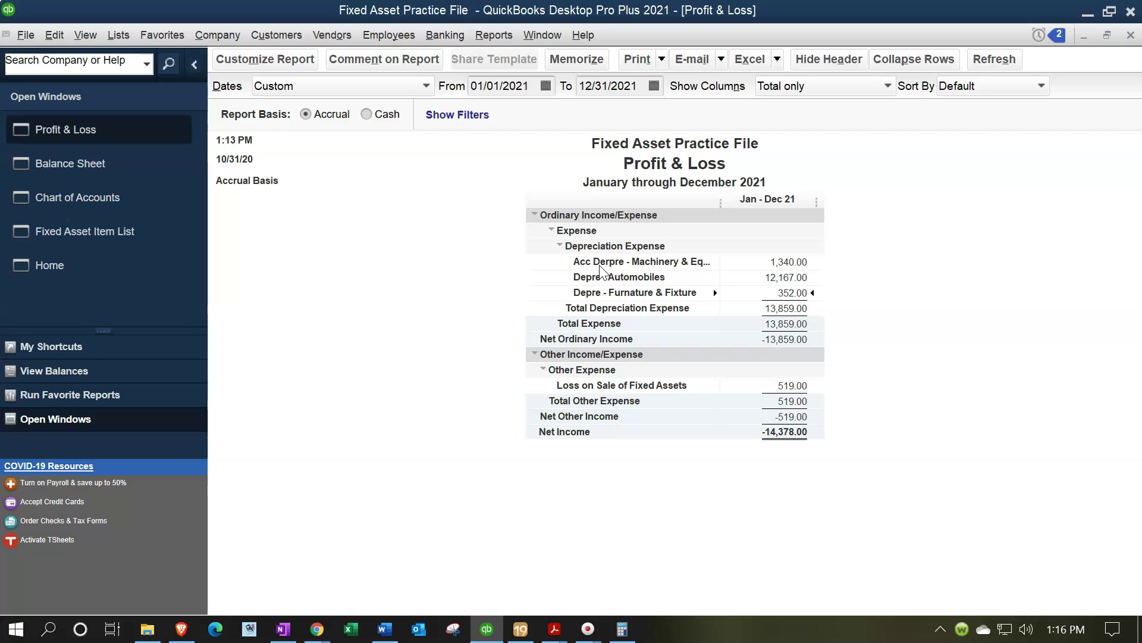
{"action": "left_click", "coordinate": [123, 37]}
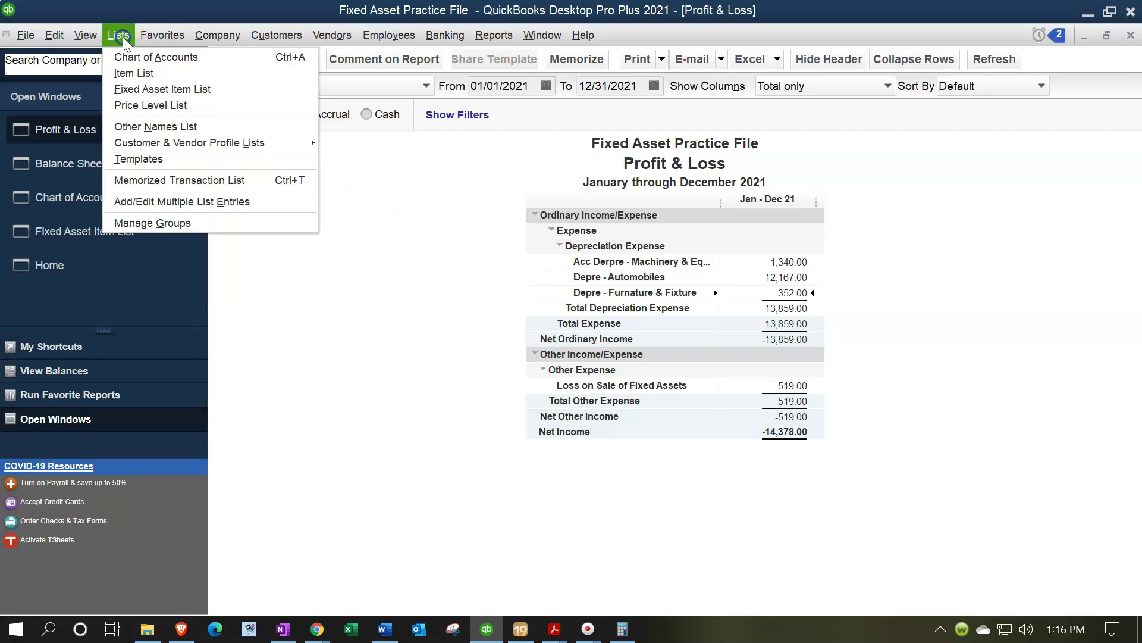
{"action": "left_click", "coordinate": [136, 55]}
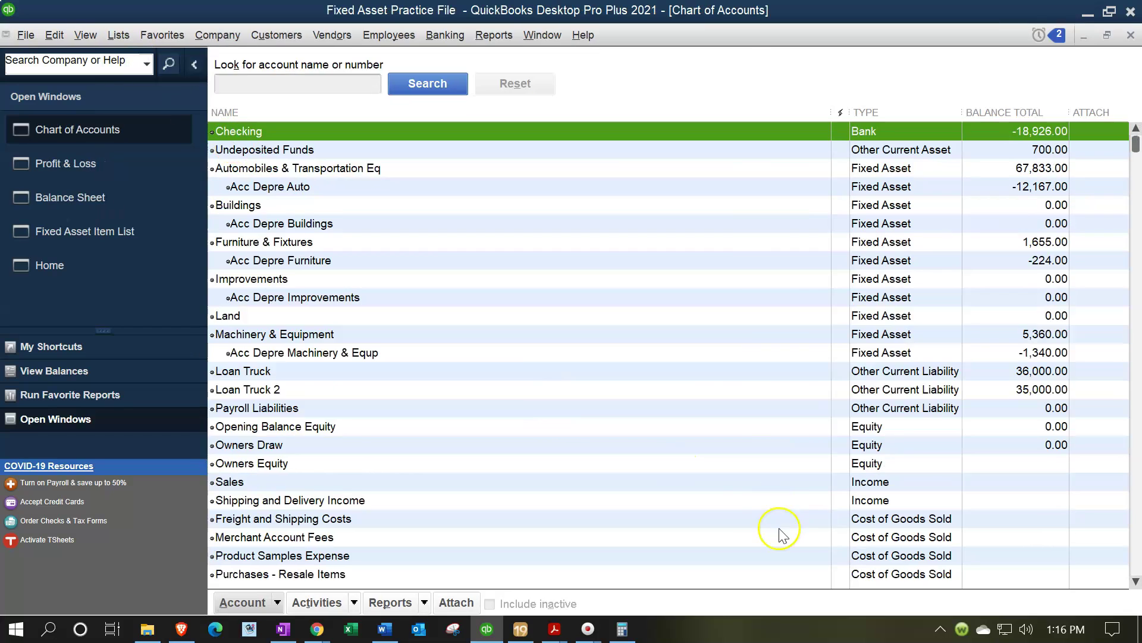
{"action": "scroll", "coordinate": [751, 481], "scroll_direction": "down", "scroll_amount": 8}
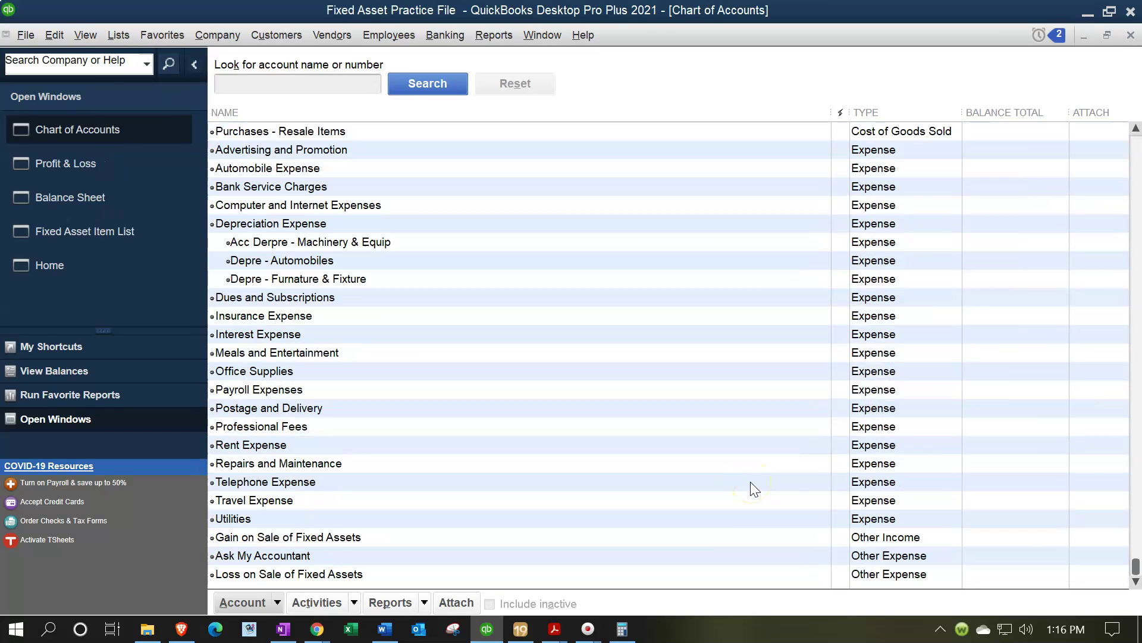
{"action": "left_click", "coordinate": [320, 244]}
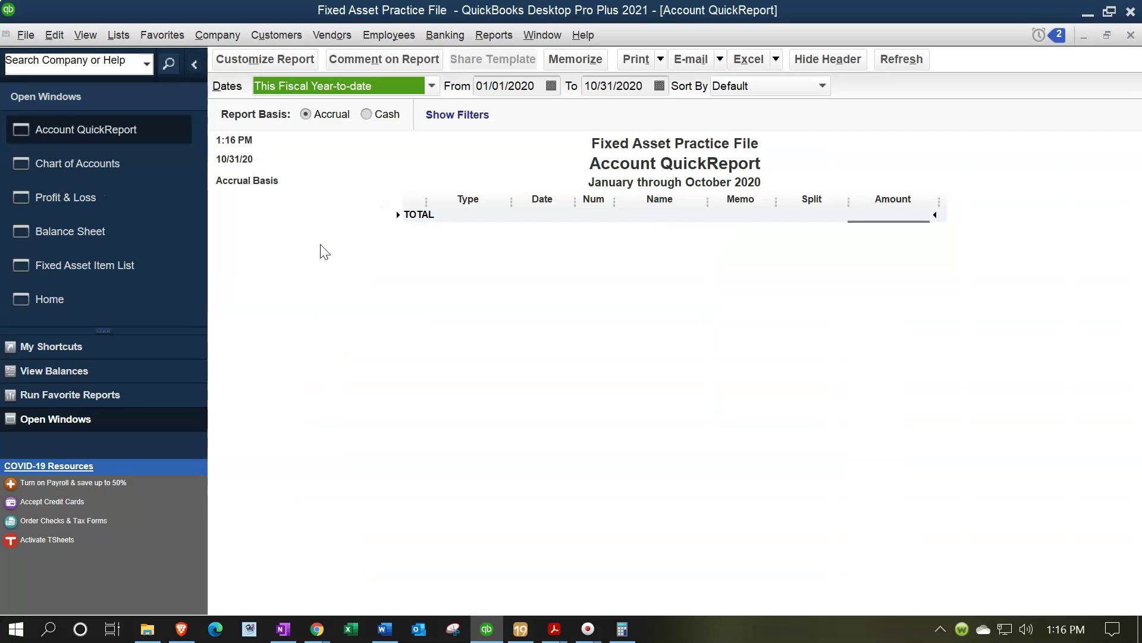
{"action": "left_click", "coordinate": [1130, 37]}
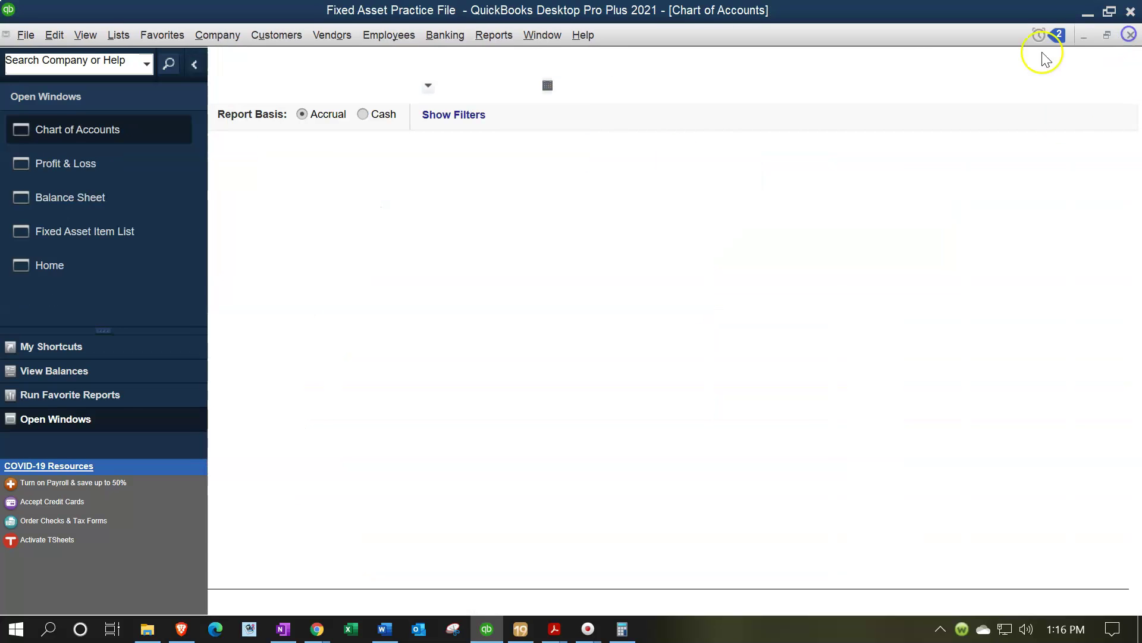
- Rename the Acc Derpre - Machinery & Equip expense subaccount to "Derp Expense - Machinery & Equ" and save it
{"action": "right_click", "coordinate": [401, 242]}
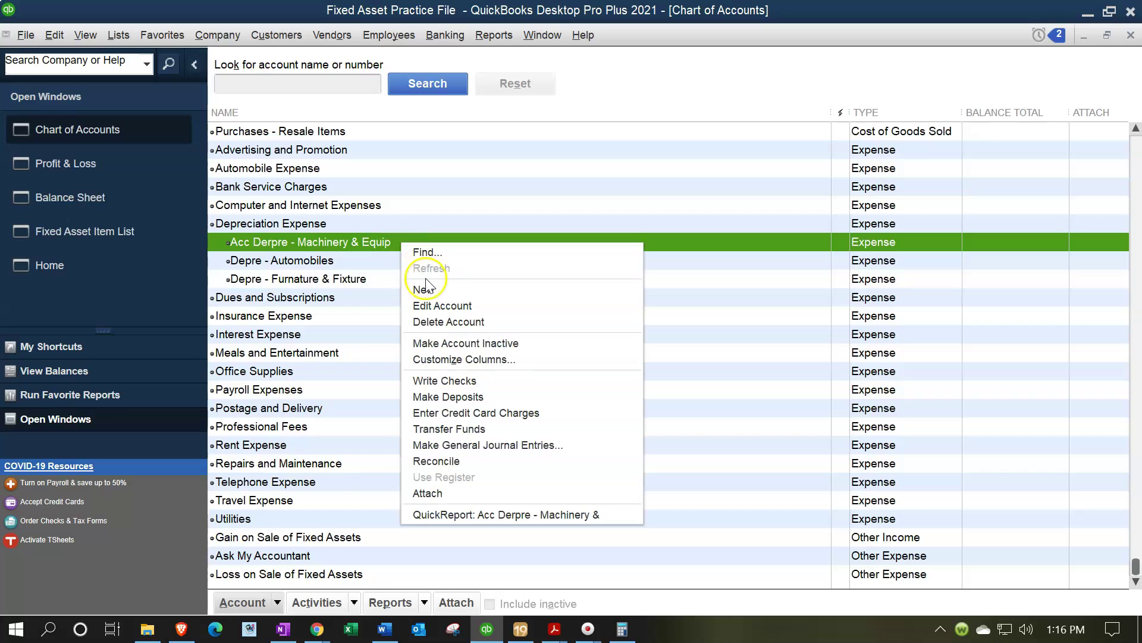
{"action": "left_click", "coordinate": [437, 301]}
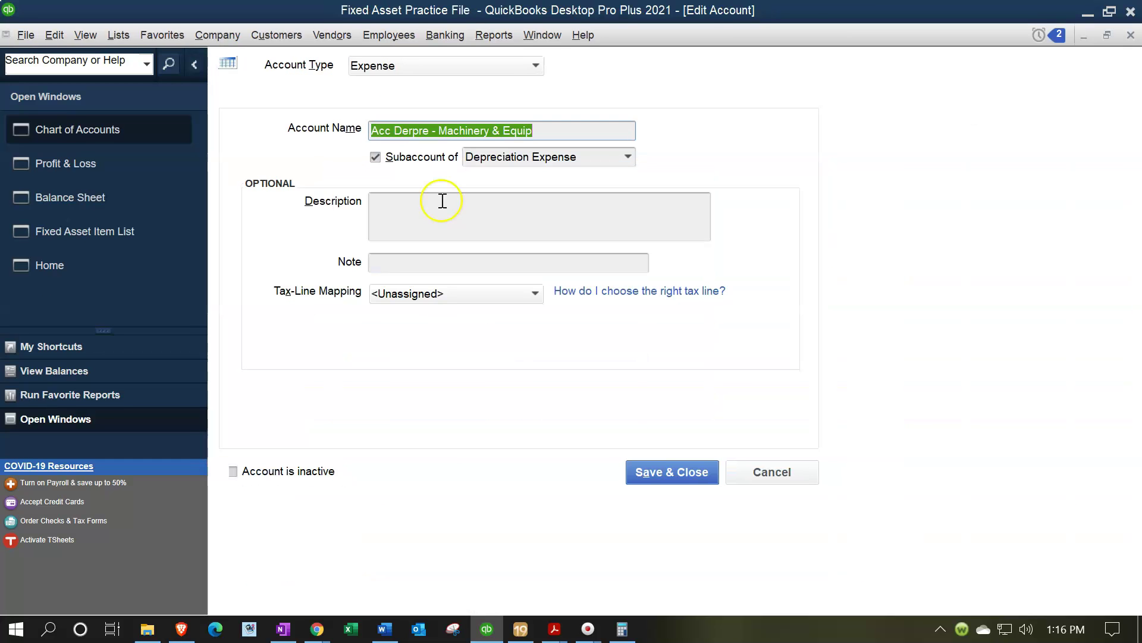
{"action": "left_click", "coordinate": [399, 130]}
{"action": "key", "text": "BackSpace"}
{"action": "key", "text": "BackSpace"}
{"action": "key", "text": "BackSpace"}
{"action": "key", "text": "BackSpace"}
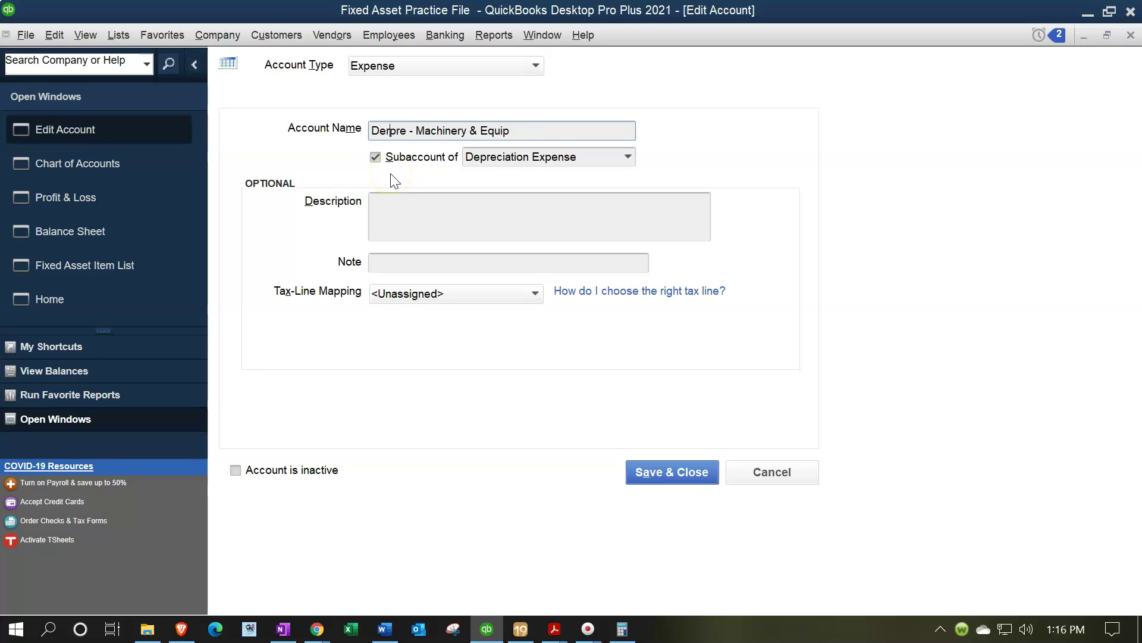
{"action": "key", "text": "BackSpace"}
{"action": "key", "text": "BackSpace"}
{"action": "type", "text": "Expens"}
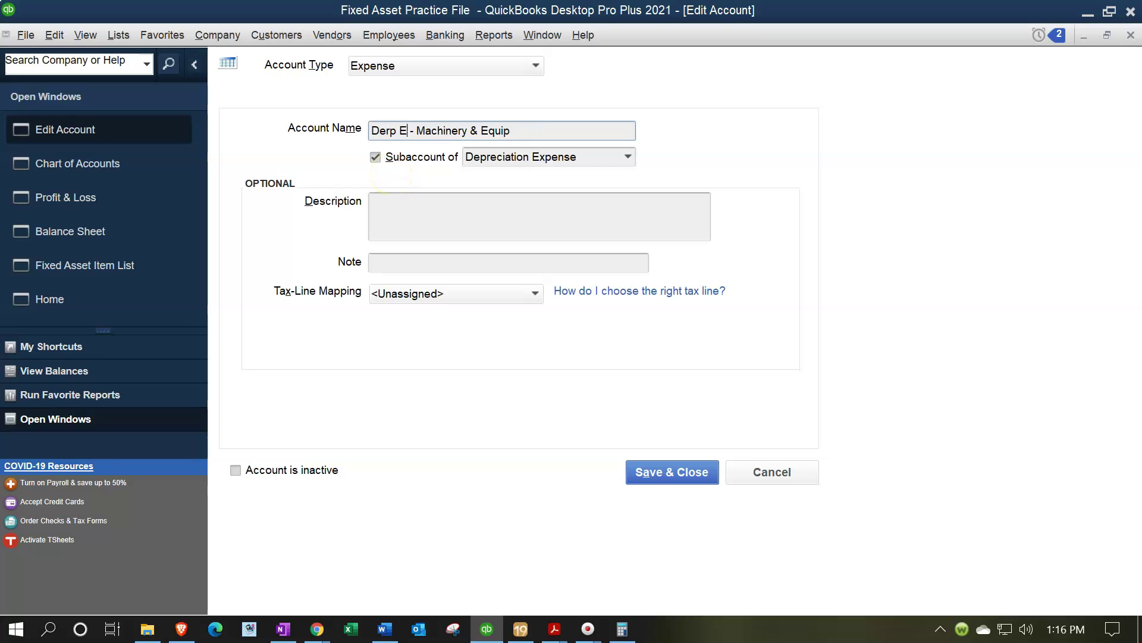
{"action": "key", "text": "BackSpace"}
{"action": "key", "text": "BackSpace"}
{"action": "key", "text": "BackSpace"}
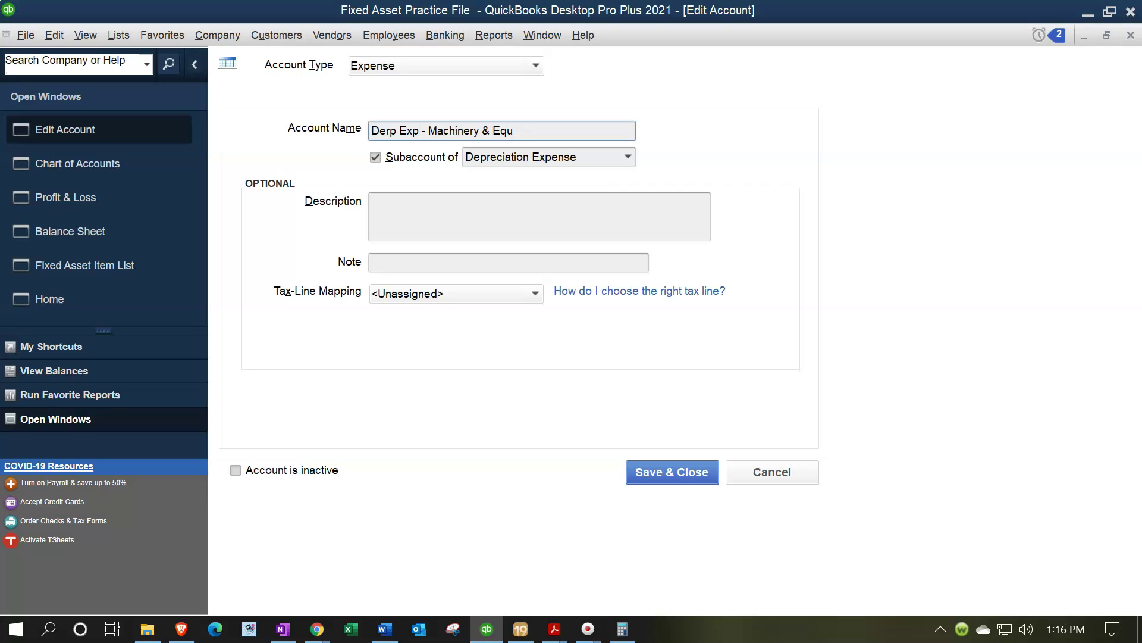
{"action": "type", "text": "ense"}
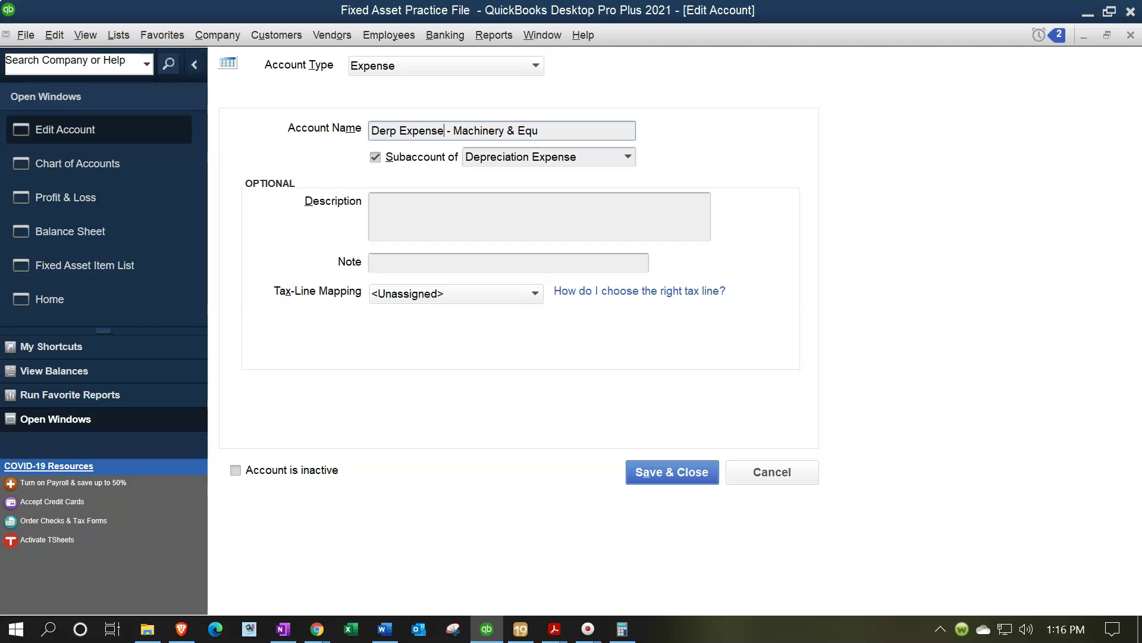
{"action": "left_click", "coordinate": [668, 472]}
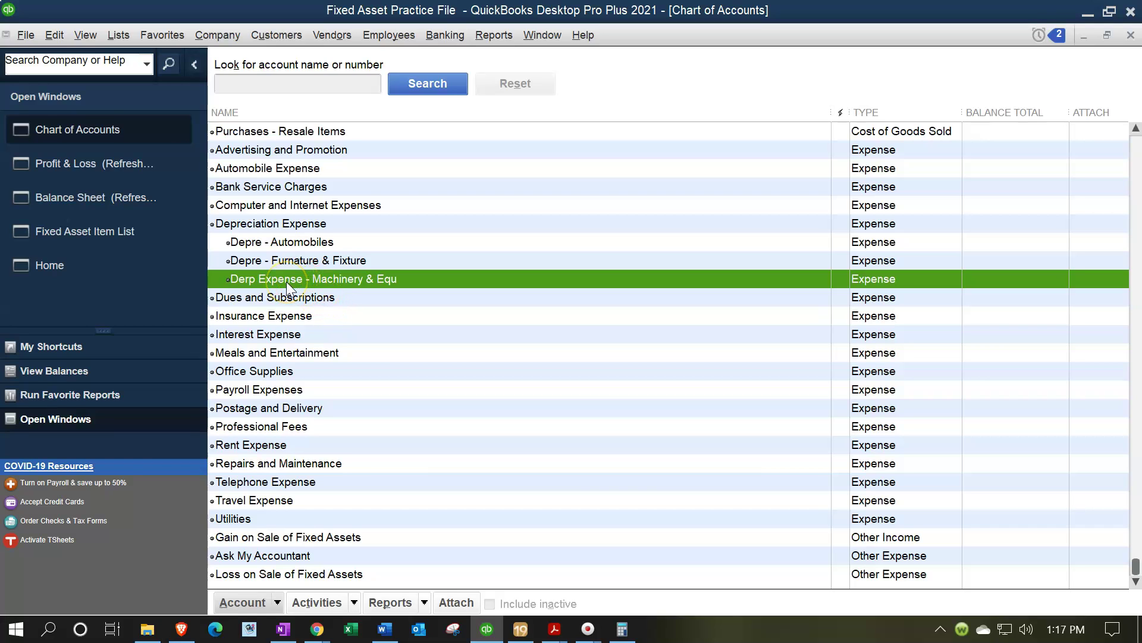
- Shorten the machinery depreciation expense account's name to "Derp - Machinery & Equip" and save it
{"action": "right_click", "coordinate": [285, 278]}
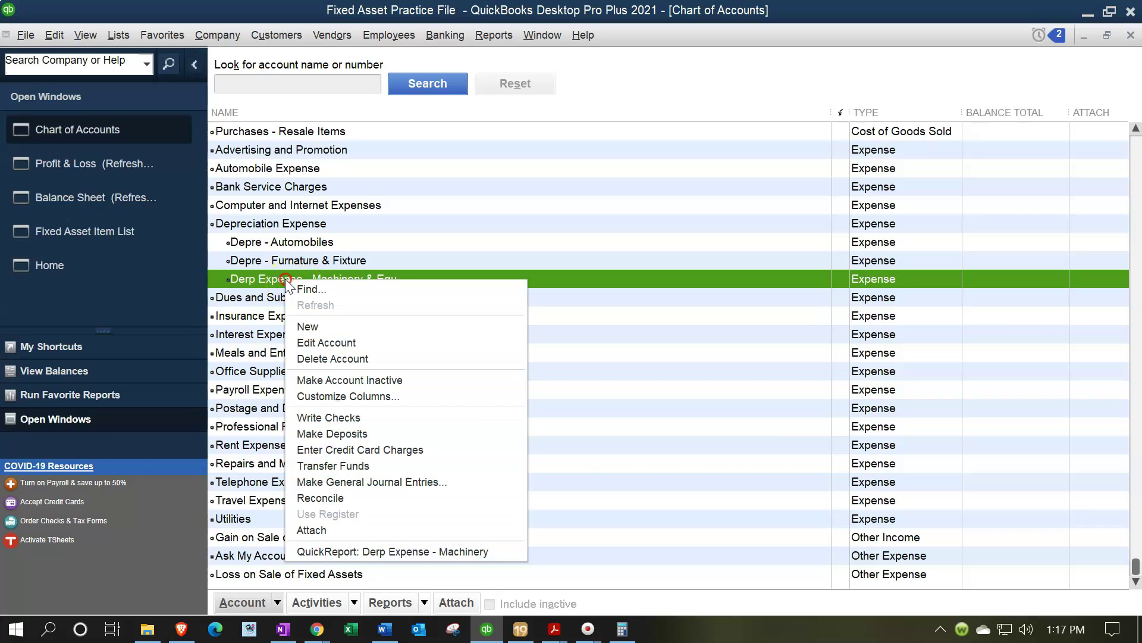
{"action": "left_click", "coordinate": [321, 344]}
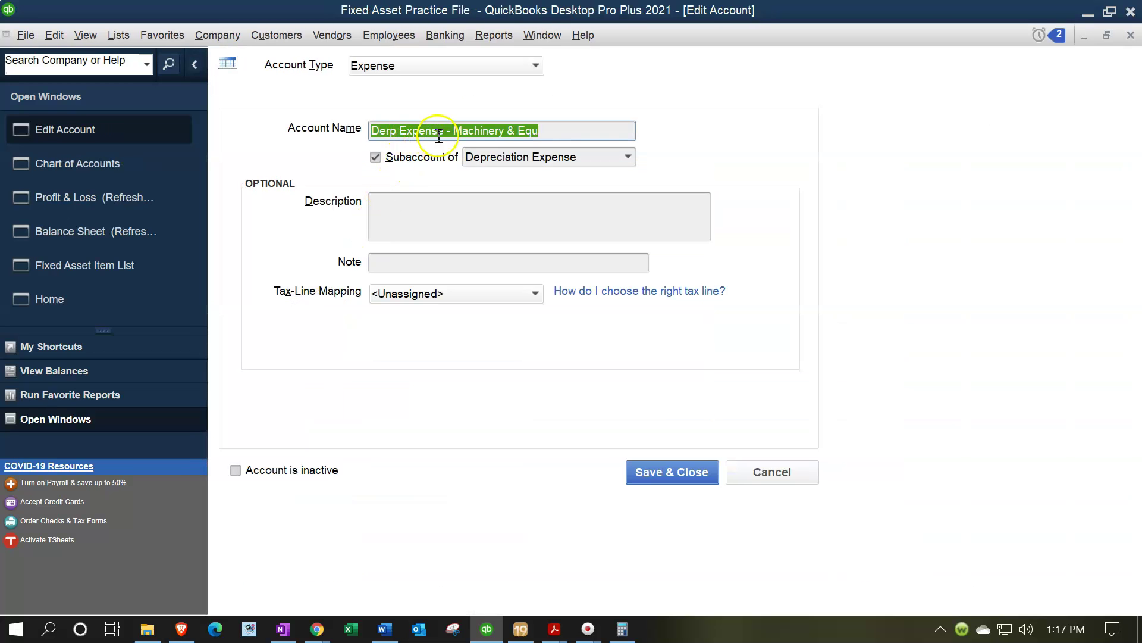
{"action": "left_click", "coordinate": [439, 136]}
{"action": "key", "text": "BackSpace"}
{"action": "key", "text": "BackSpace"}
{"action": "key", "text": "BackSpace"}
{"action": "key", "text": "BackSpace"}
{"action": "key", "text": "BackSpace"}
{"action": "key", "text": "BackSpace"}
{"action": "key", "text": "BackSpace"}
{"action": "key", "text": "BackSpace"}
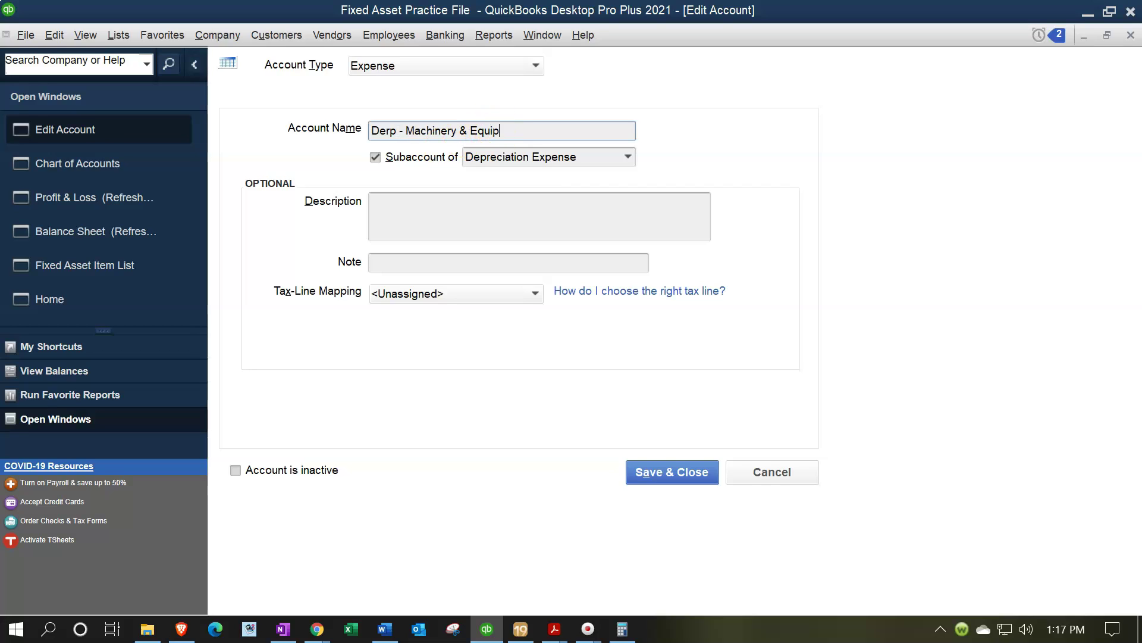
{"action": "left_click", "coordinate": [651, 471]}
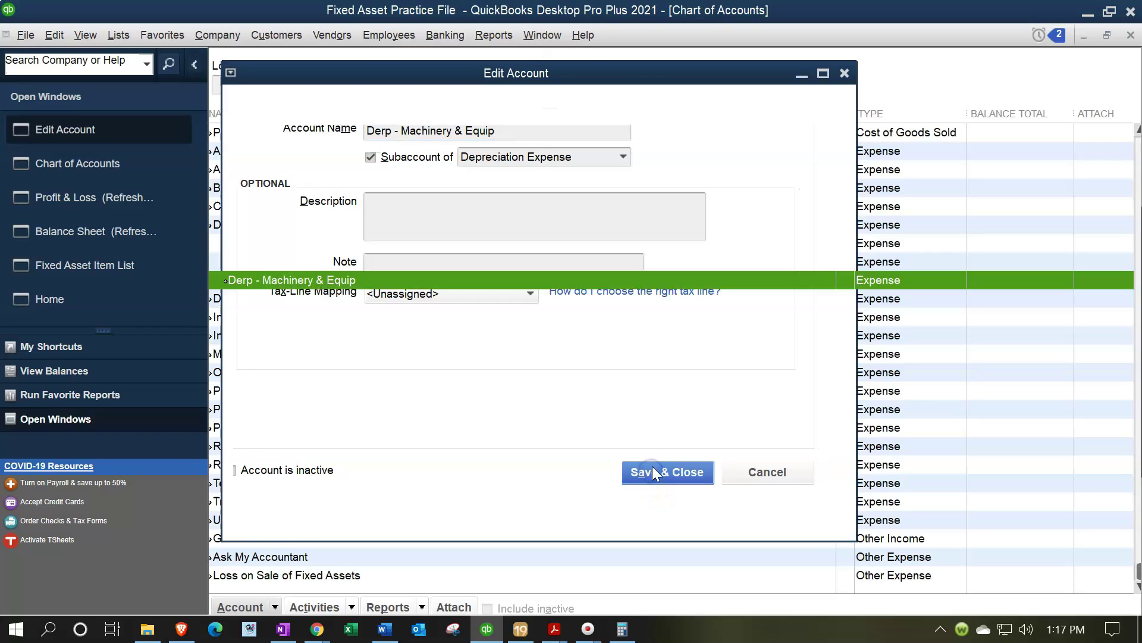
- Edit the machinery depreciation account's name again to read "Derpe - Machinery & Equip" and save it
{"action": "right_click", "coordinate": [294, 278]}
{"action": "left_click", "coordinate": [334, 338]}
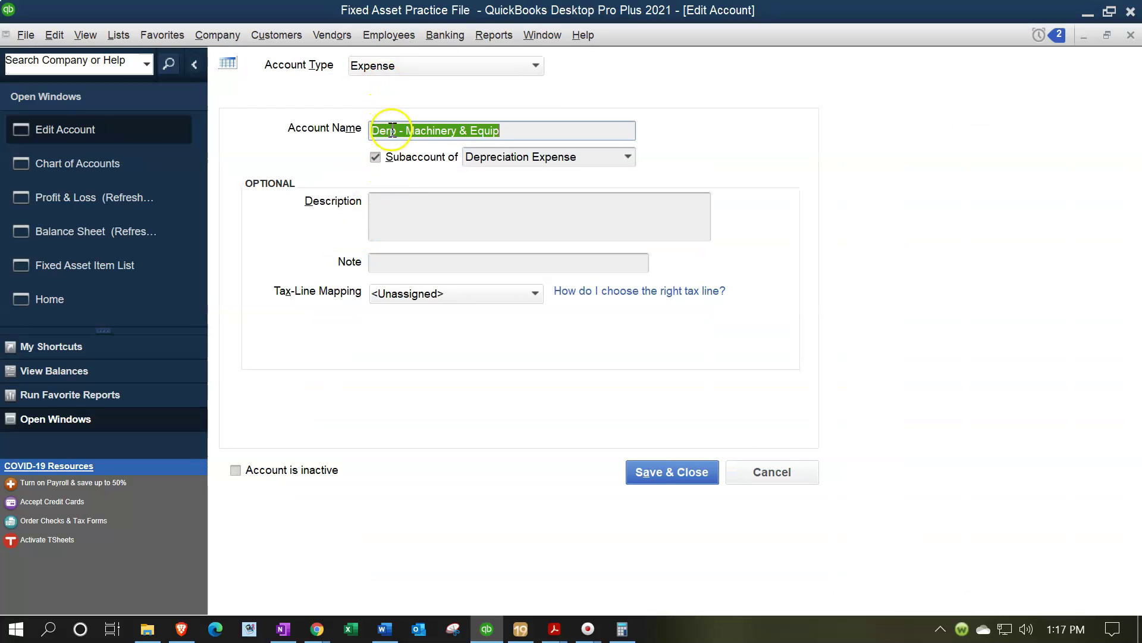
{"action": "left_click", "coordinate": [393, 131]}
{"action": "type", "text": "e"}
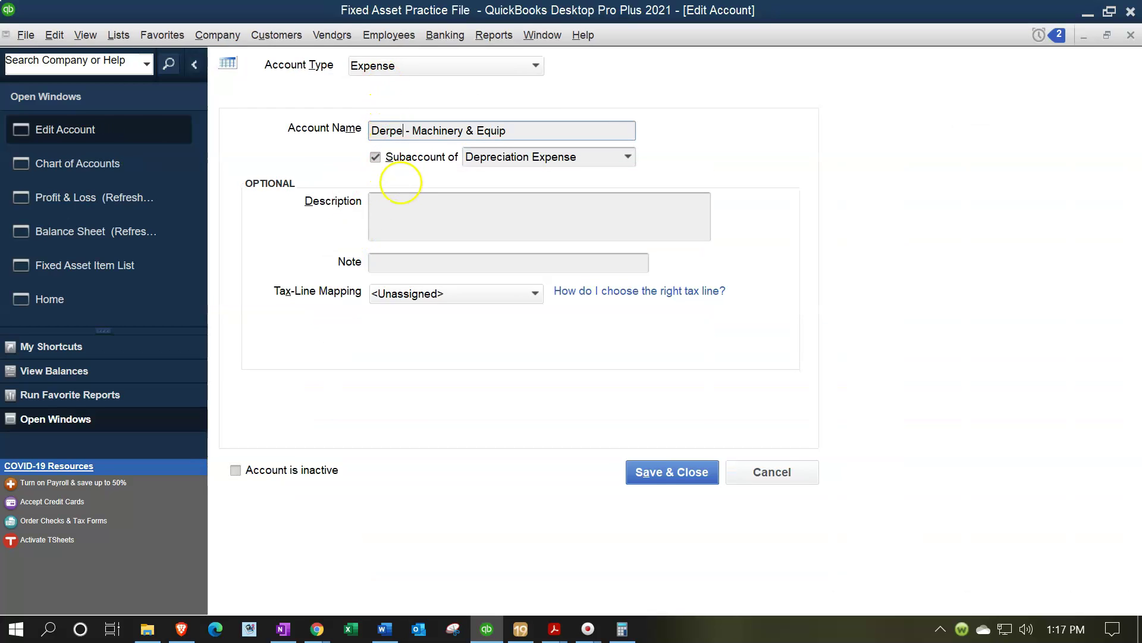
{"action": "left_click", "coordinate": [686, 470]}
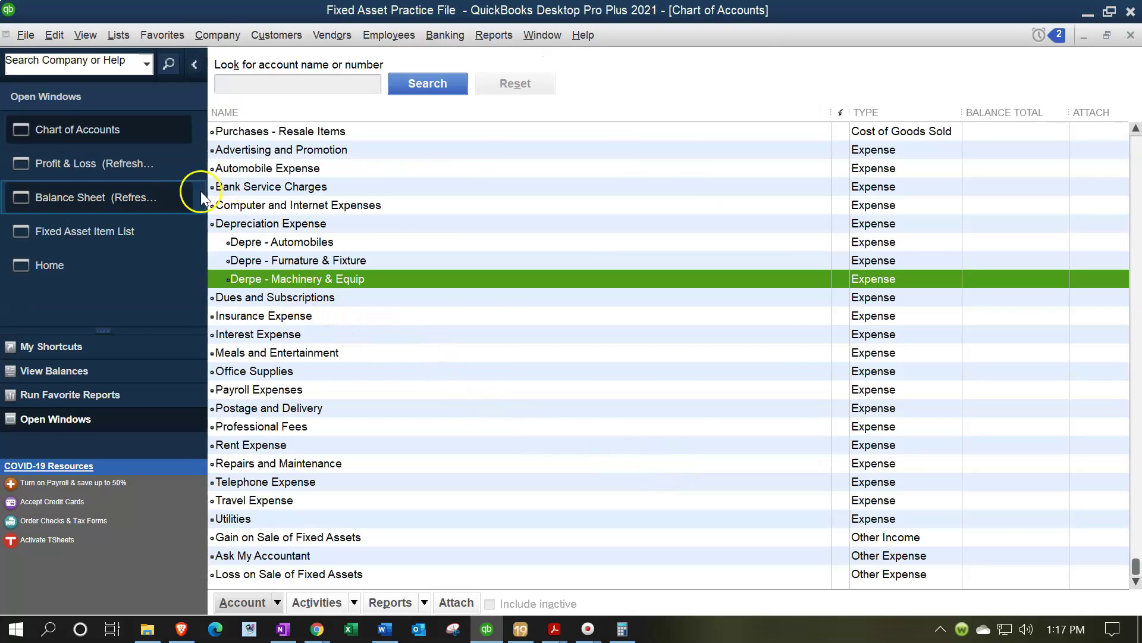
- Refresh the Profit & Loss report with the renamed account and collapse its Depreciation Expense group
{"action": "left_click", "coordinate": [119, 160]}
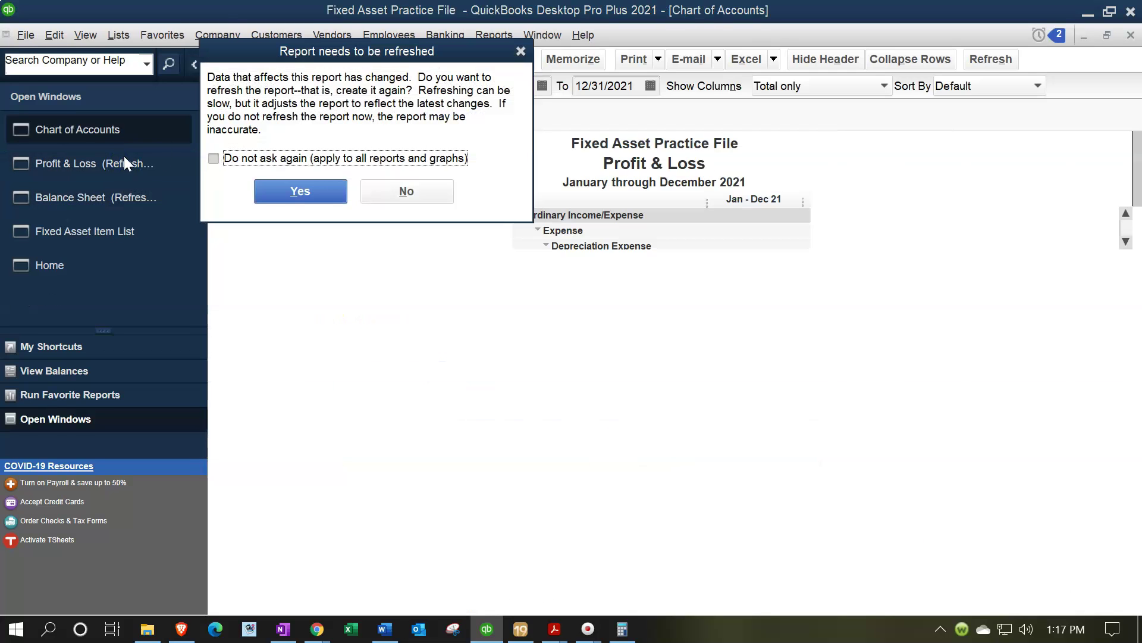
{"action": "left_click", "coordinate": [292, 191]}
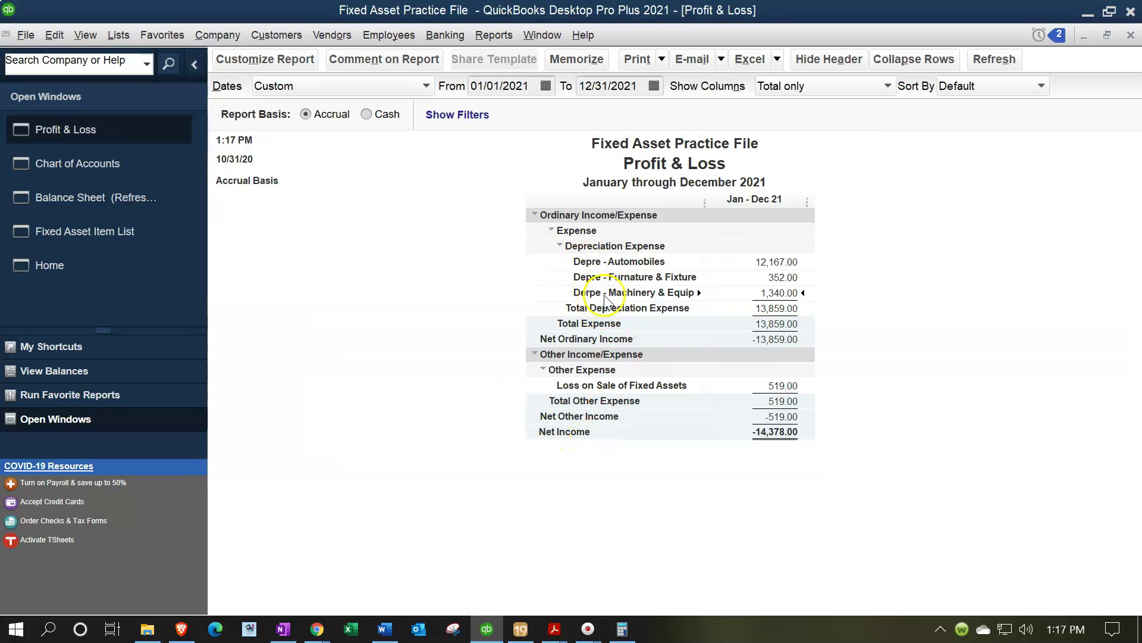
{"action": "left_click", "coordinate": [559, 245]}
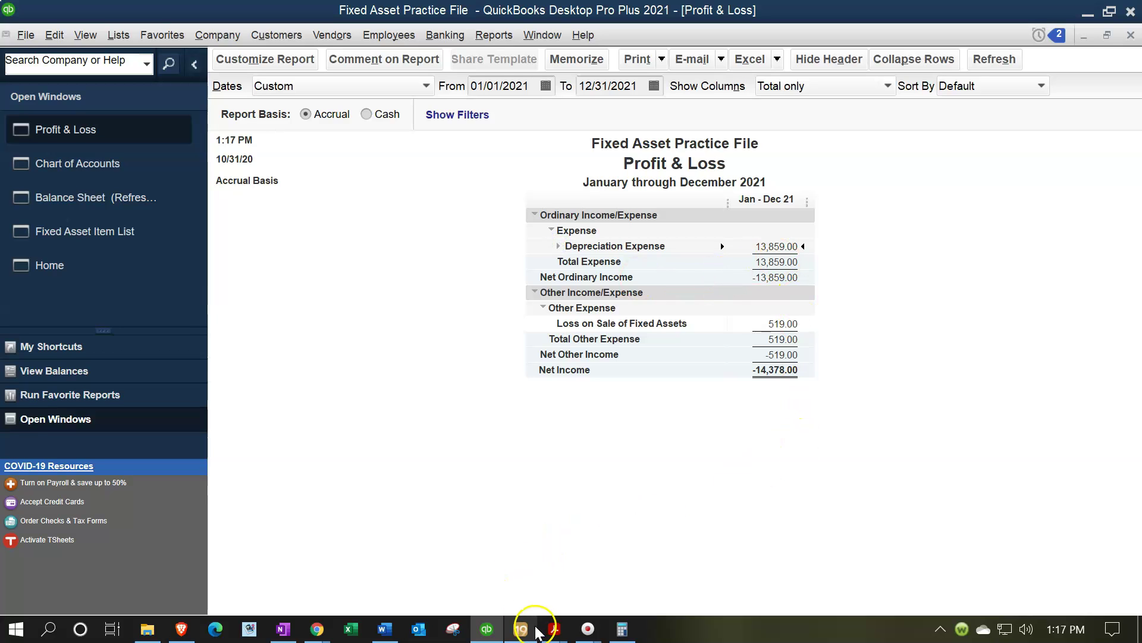
- Compare the Depreciation Expense total with the grand total in Book Depreciation.pdf, then return to the QuickBooks Profit & Loss report
{"action": "mouse_move", "coordinate": [553, 629]}
{"action": "left_click", "coordinate": [512, 580]}
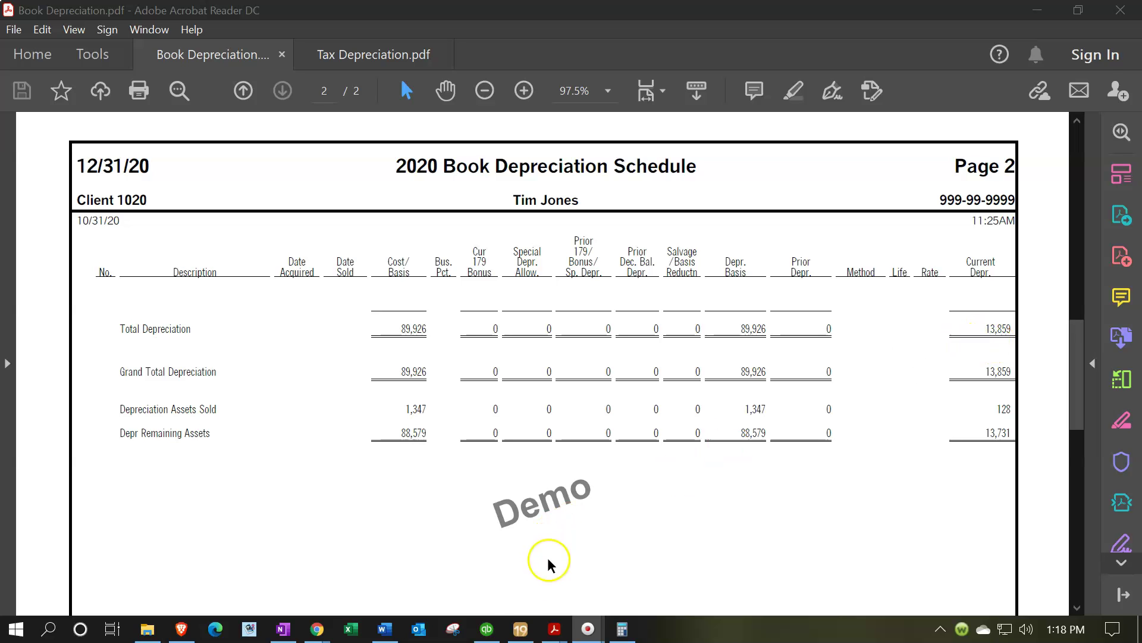
{"action": "left_click", "coordinate": [487, 629]}
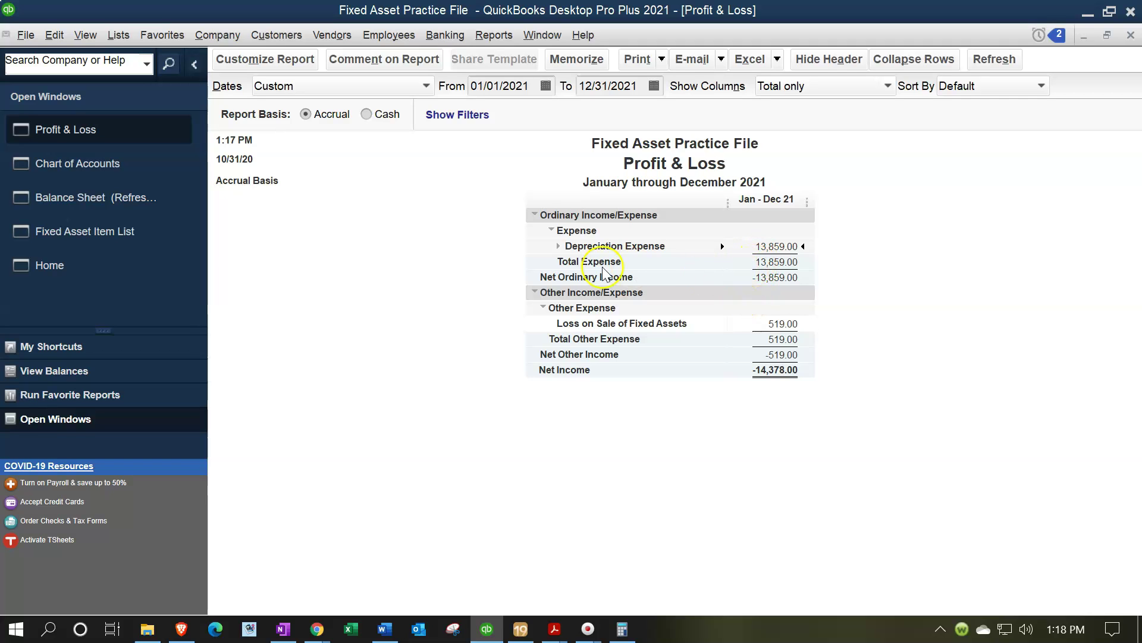
- Compare the Fixed Asset Item List with the assets on page 1 of Book Depreciation.pdf, then minimize the PDF window
{"action": "left_click", "coordinate": [123, 230]}
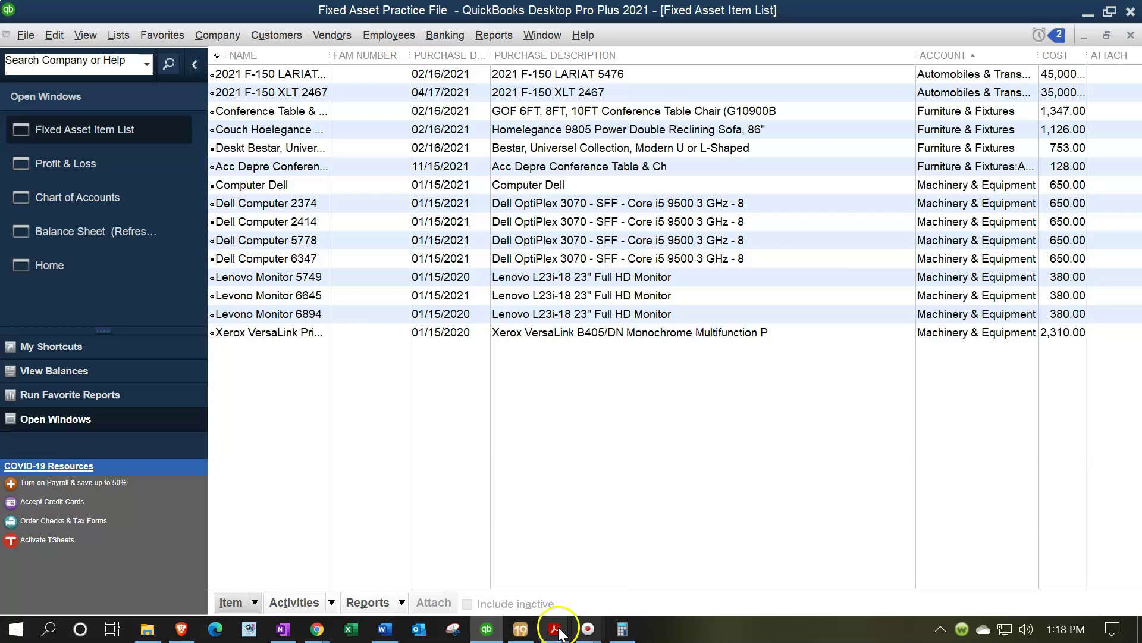
{"action": "mouse_move", "coordinate": [554, 629]}
{"action": "left_click", "coordinate": [521, 604]}
{"action": "scroll", "coordinate": [466, 420], "scroll_direction": "up", "scroll_amount": 8}
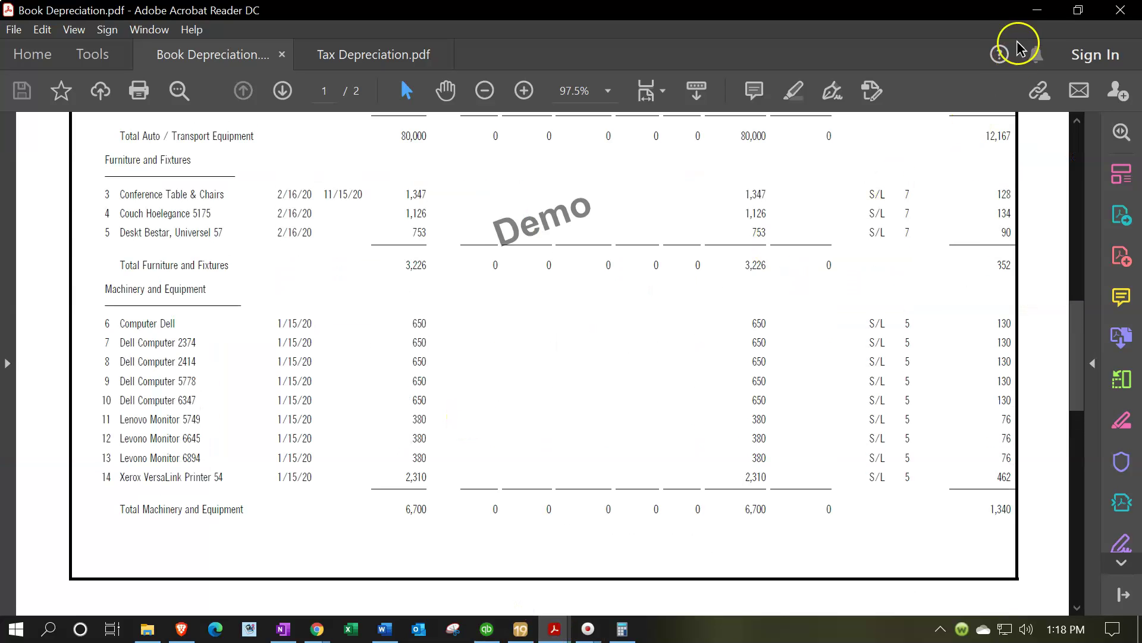
{"action": "left_click", "coordinate": [1037, 12]}
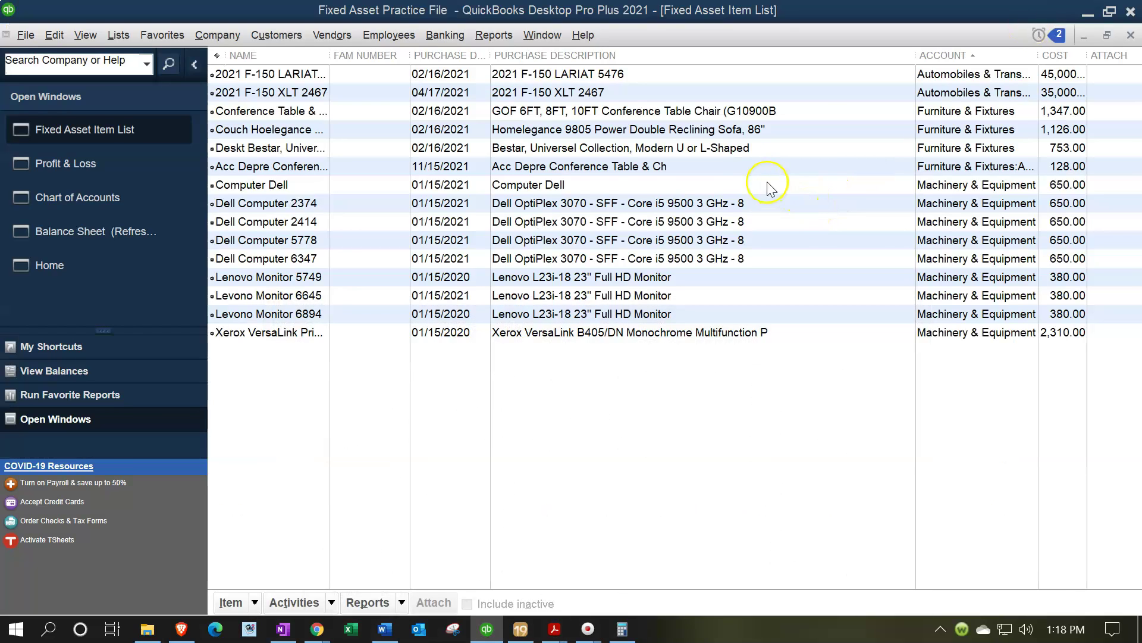
- Review the purchase and sales details of the Acc Depre Conference Table & Ch item, then close its record
{"action": "left_click", "coordinate": [742, 171]}
{"action": "double_click", "coordinate": [741, 170]}
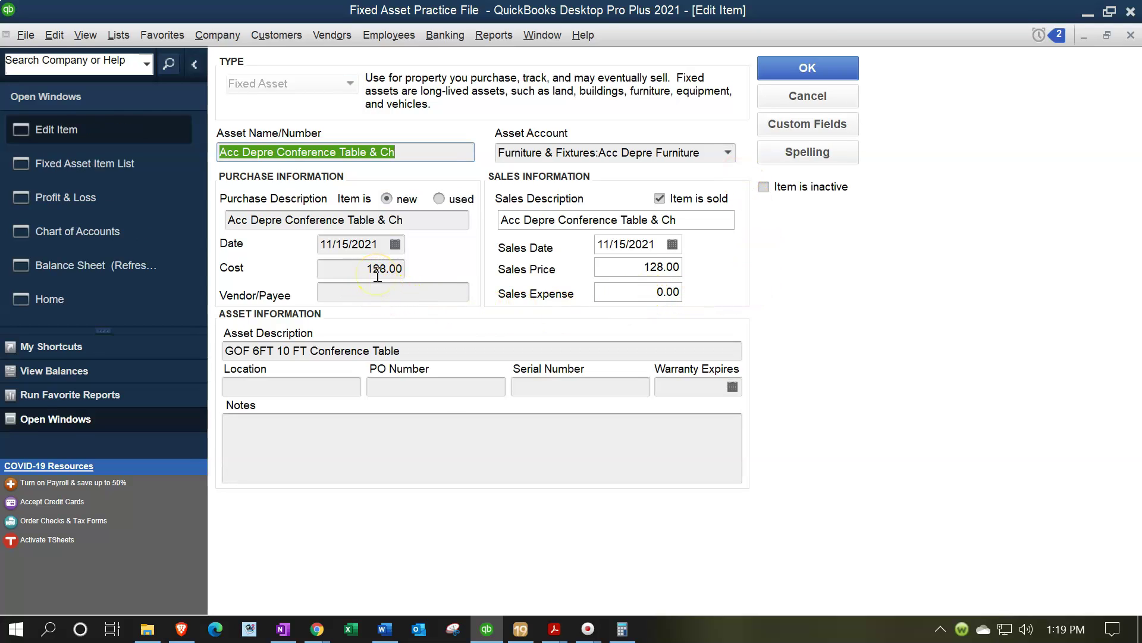
{"action": "left_click", "coordinate": [1131, 36]}
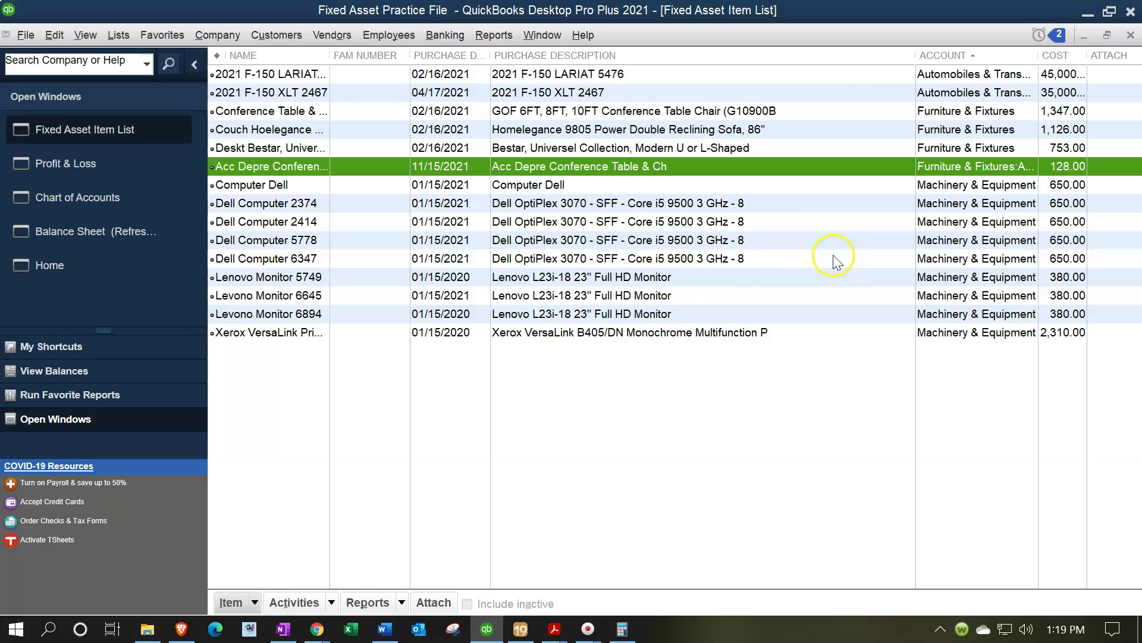